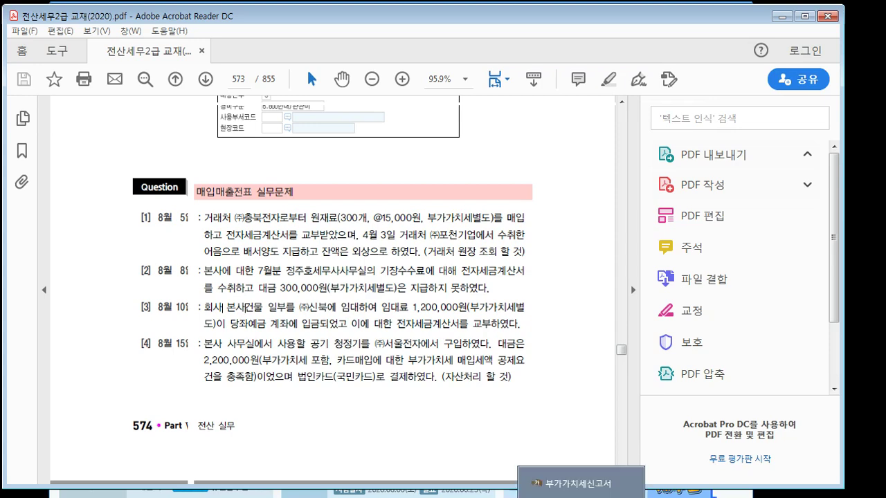
# Switch to the 매입매출전표입력 window and start a new August row for day 10 with type 11 (과세 sales).
pyautogui.click(545, 494)
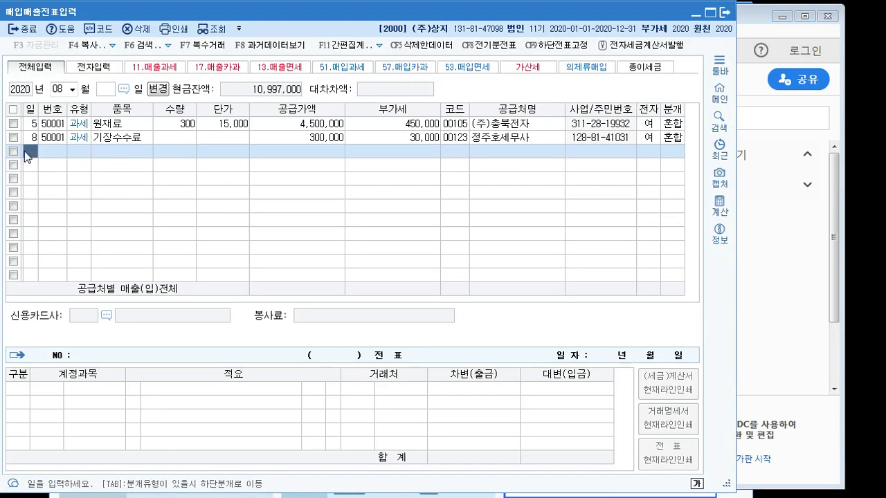
pyautogui.write('10')
pyautogui.press('Return')
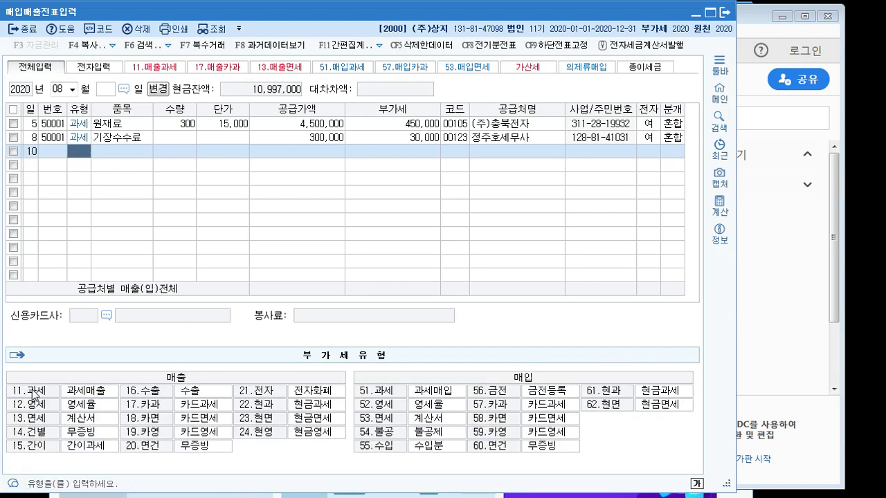
pyautogui.write('11')
pyautogui.press('Return')
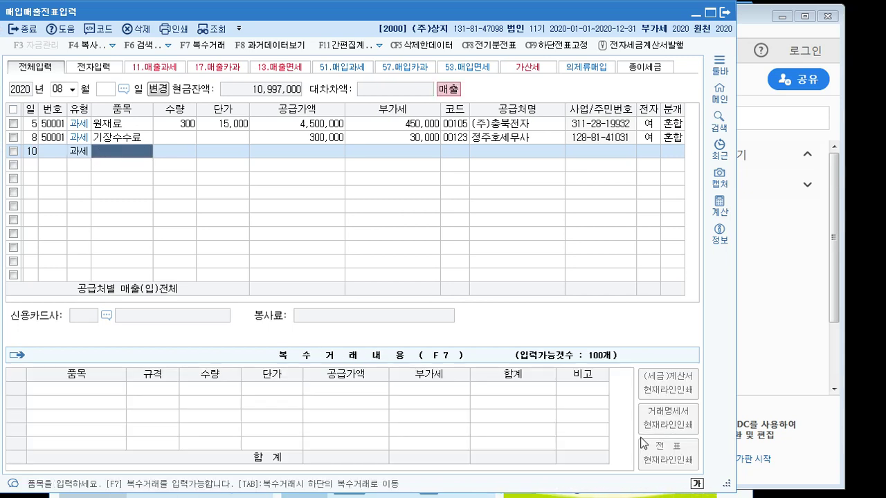
# Enter 임대료 as the item and 1,200,000 as the supply value, leaving quantity and unit price blank and accepting the VAT.
pyautogui.write('임대료')
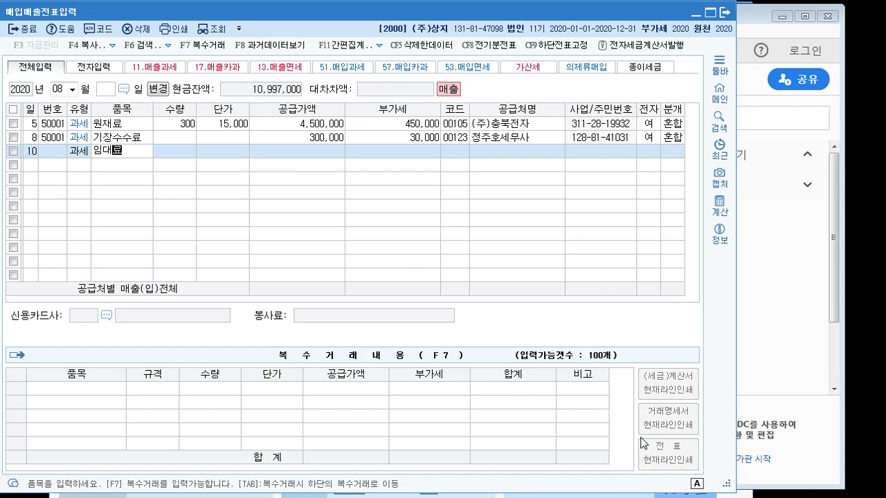
pyautogui.press('Return')
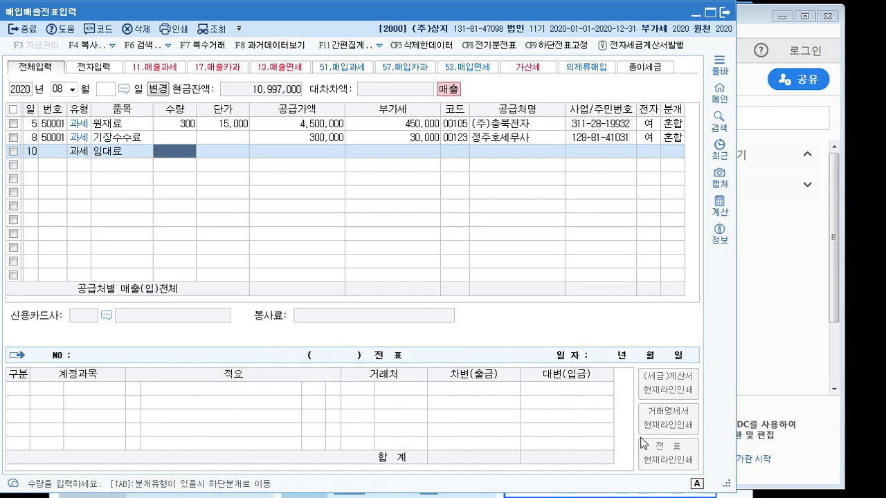
pyautogui.press('Return')
pyautogui.press('Return')
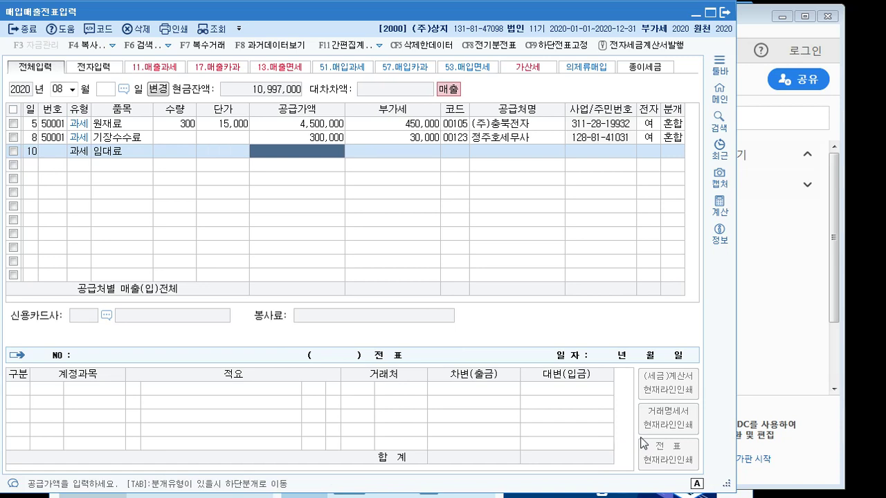
pyautogui.write('1200000')
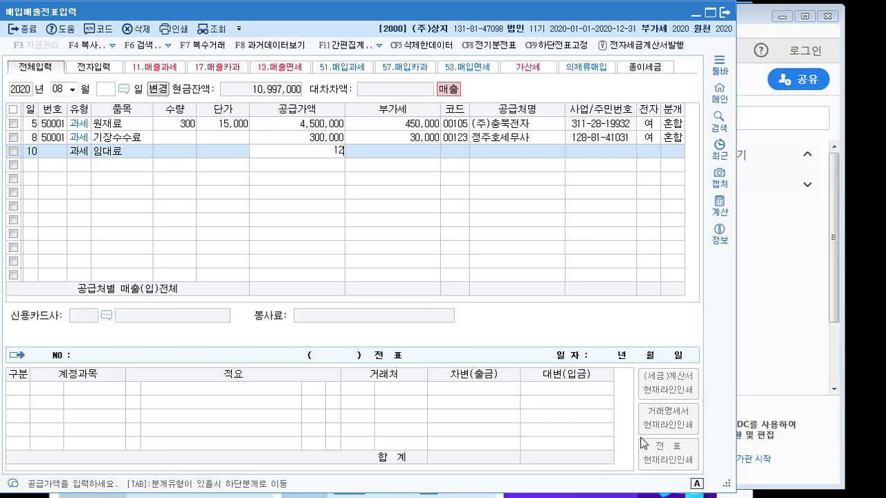
pyautogui.press('Return')
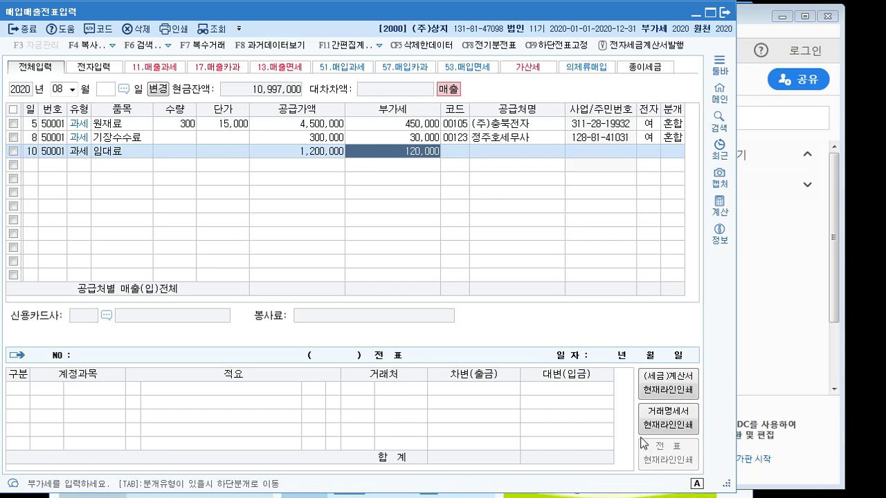
pyautogui.press('Return')
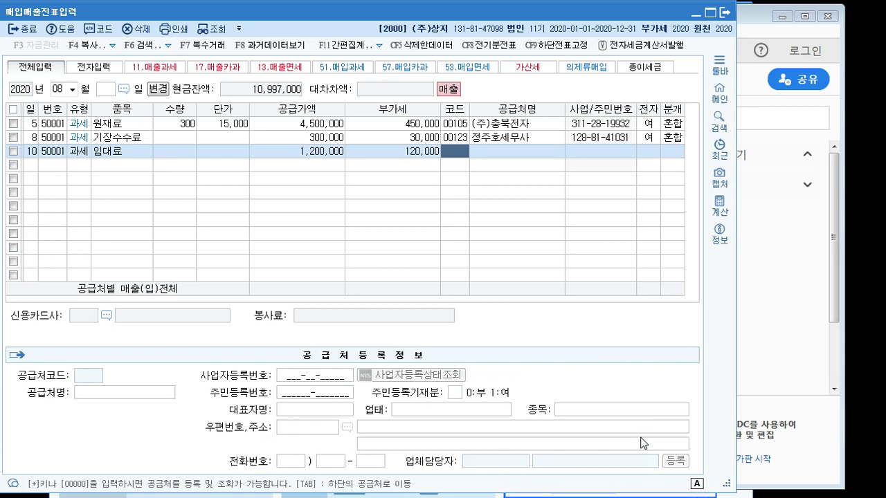
# Find and assign (주)신북 as the row's business partner, and mark the tax invoice as electronic (여).
pyautogui.write('신ㅂㅜㄱ')
pyautogui.press('Return')
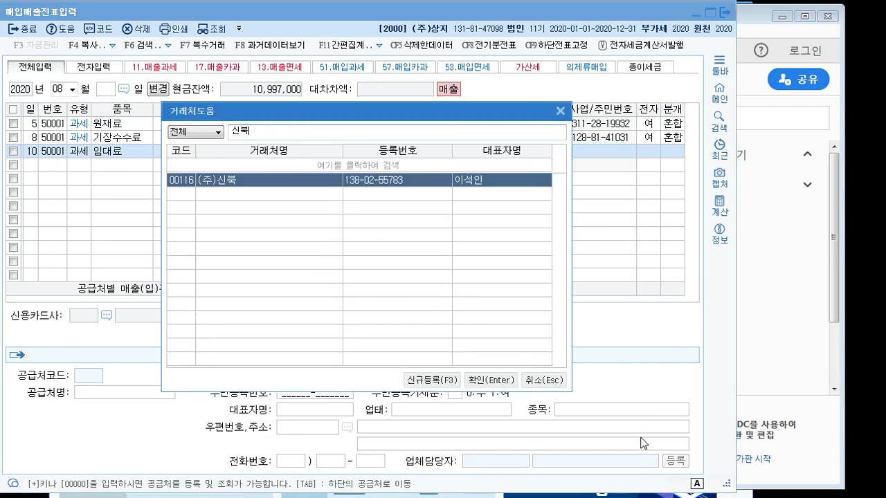
pyautogui.press('Return')
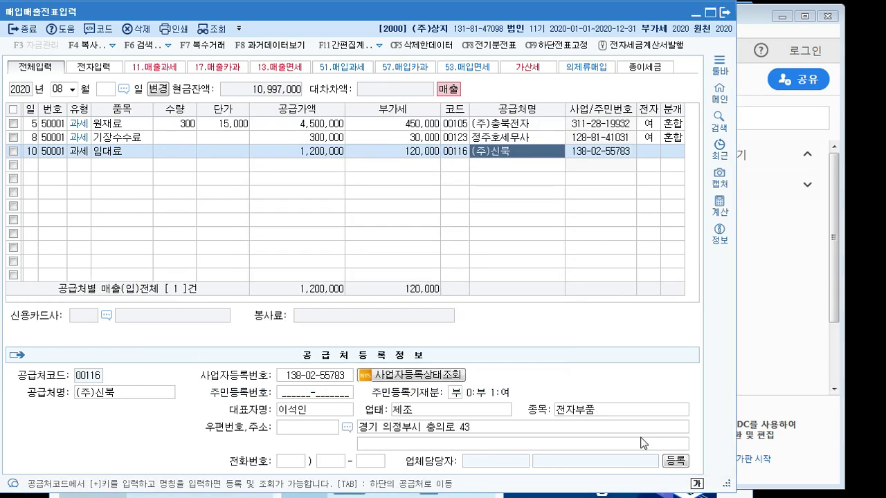
pyautogui.press('Return')
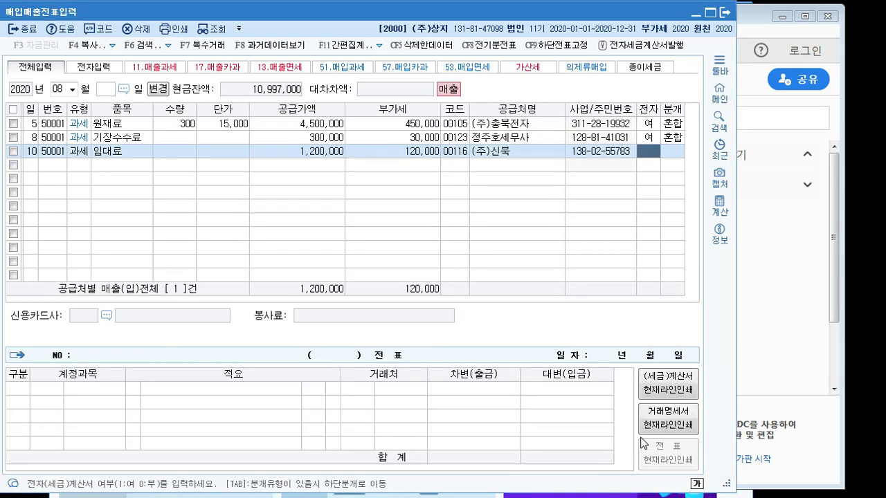
pyautogui.press('Return')
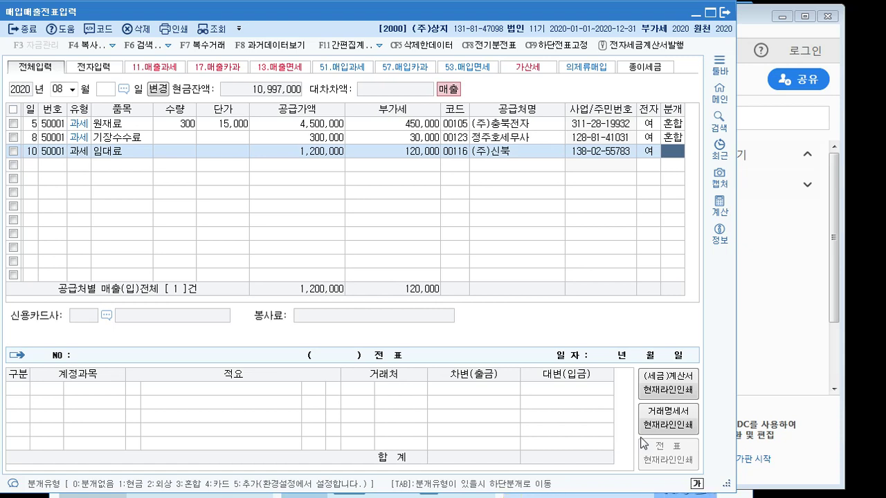
# Set the journal type to 3 (혼합) and search the account codes for 임대 on the 제품매출 credit line.
pyautogui.write('3')
pyautogui.press('Return')
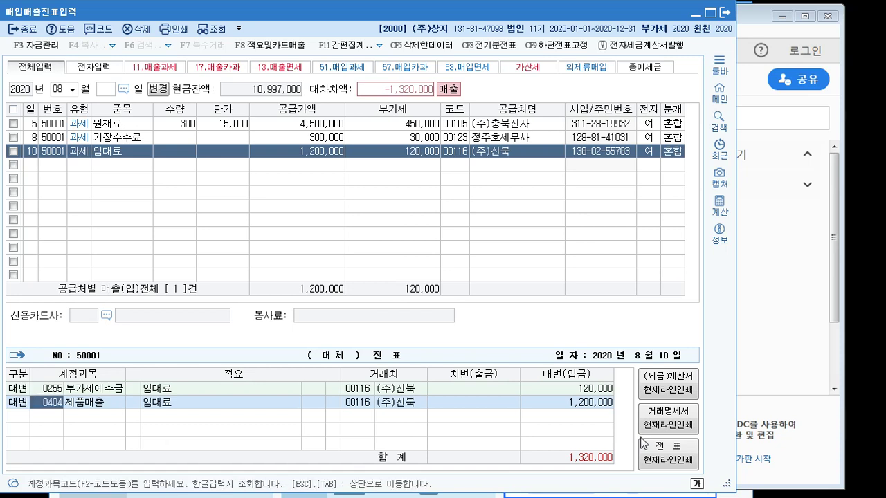
pyautogui.press('Return')
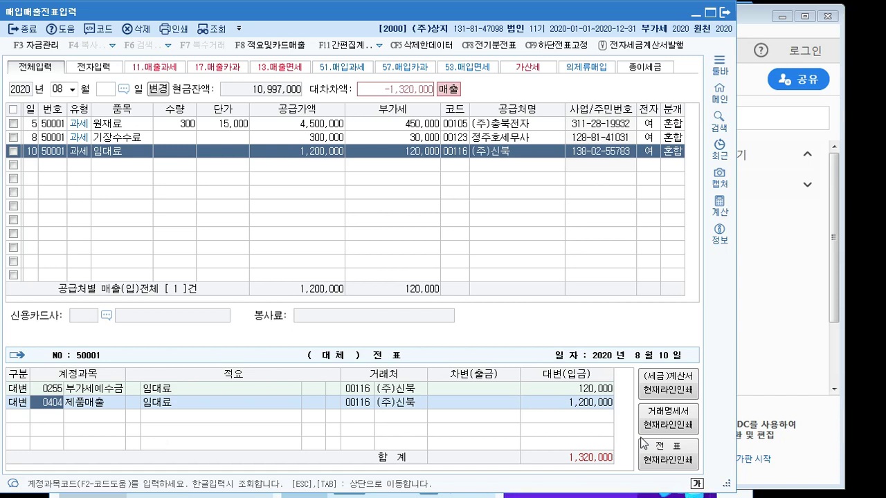
pyautogui.write('임대')
pyautogui.press('Return')
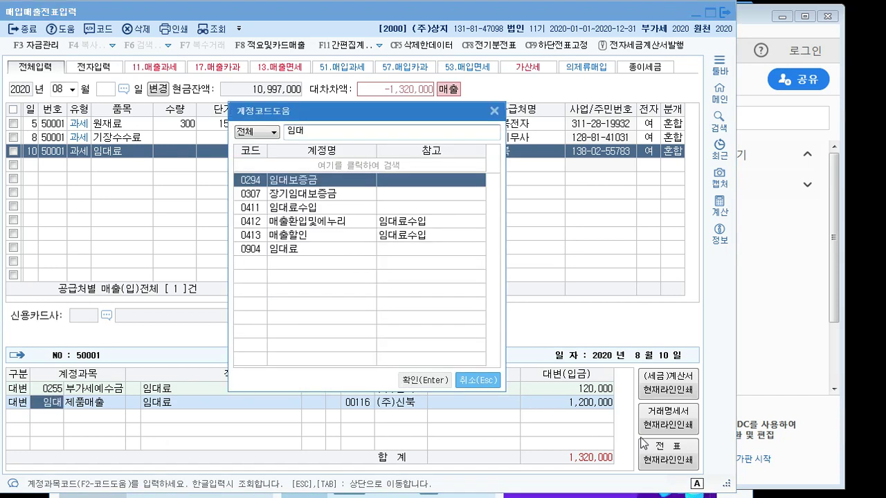
# Examine the rental-related accounts in the search list, comparing 임대보증금, 임대료수입 and 임대료.
pyautogui.press('Down')
pyautogui.press('Down')
pyautogui.press('Down')
pyautogui.press('Down')
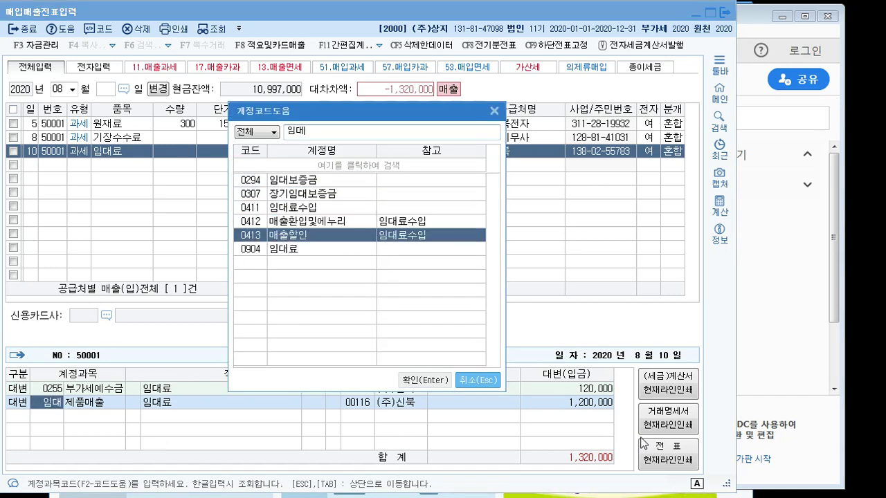
pyautogui.press('Down')
pyautogui.press('Up')
pyautogui.press('Up')
pyautogui.press('Up')
pyautogui.press('Up')
pyautogui.press('Up')
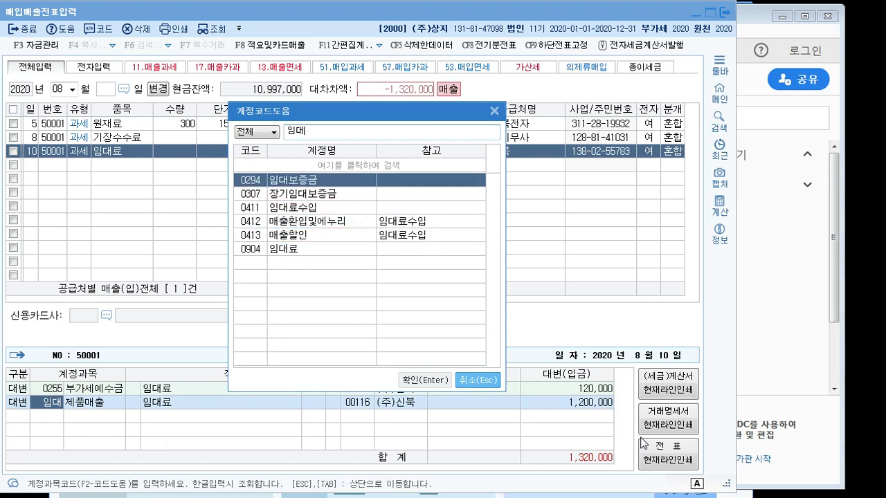
pyautogui.press('Down')
pyautogui.press('Down')
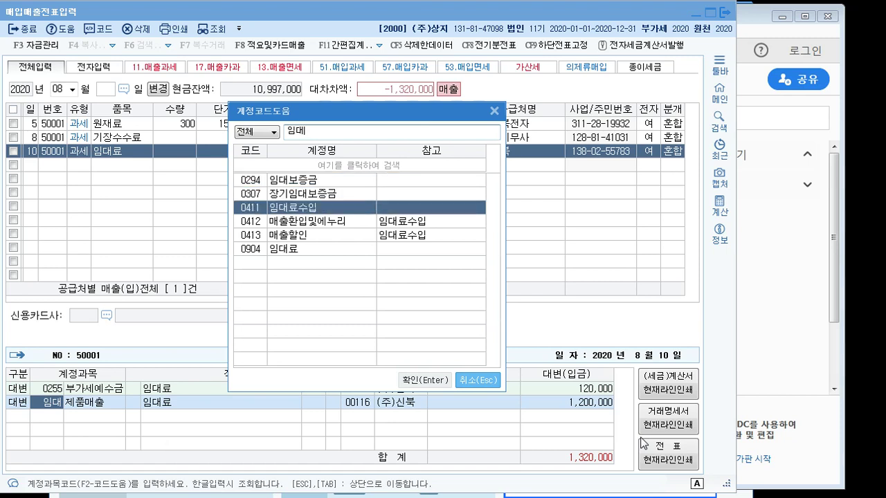
pyautogui.press('Down')
pyautogui.press('Down')
pyautogui.press('Down')
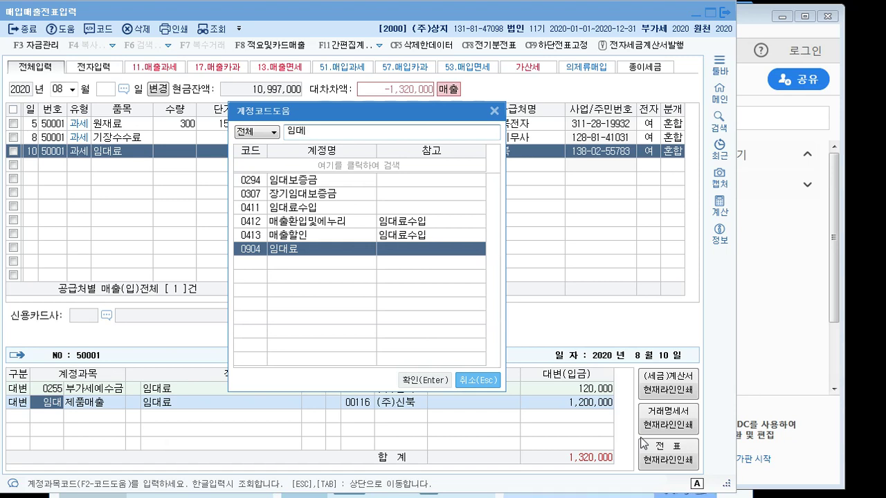
pyautogui.press('Up')
pyautogui.press('Up')
pyautogui.press('Up')
pyautogui.press('Up')
pyautogui.press('Up')
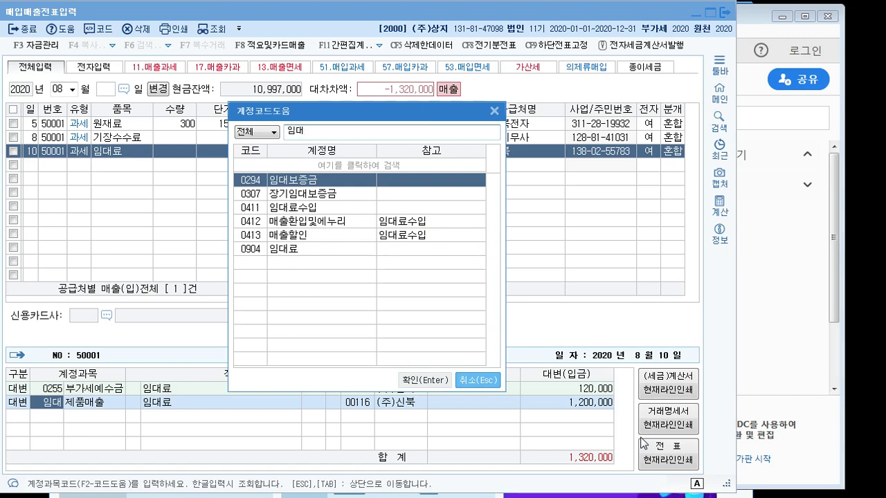
pyautogui.press('Down')
pyautogui.press('Up')
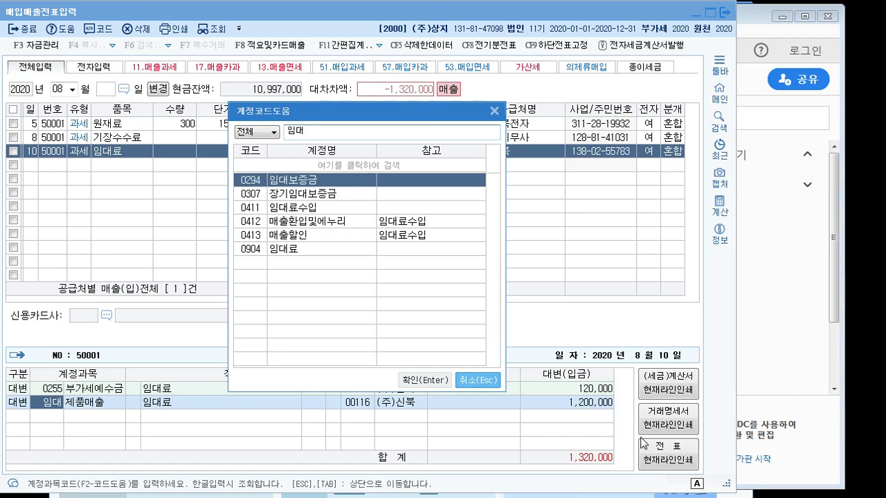
pyautogui.press('Down')
pyautogui.press('Up')
pyautogui.press('Down')
pyautogui.press('Down')
pyautogui.press('Down')
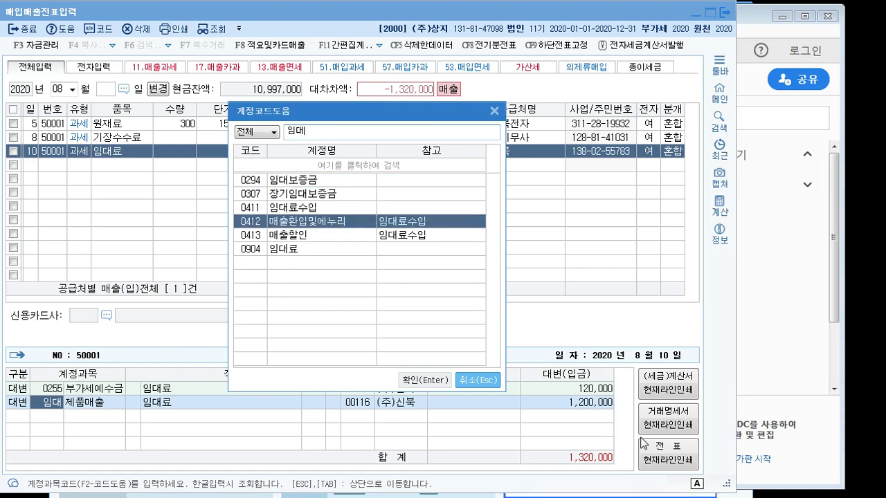
pyautogui.press('Down')
pyautogui.press('Down')
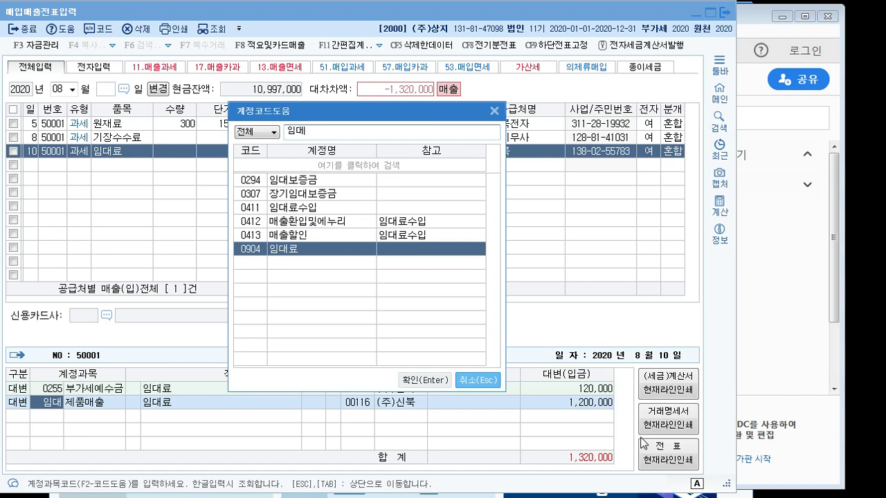
pyautogui.press('Up')
pyautogui.press('Up')
pyautogui.press('Up')
pyautogui.press('Up')
pyautogui.press('Up')
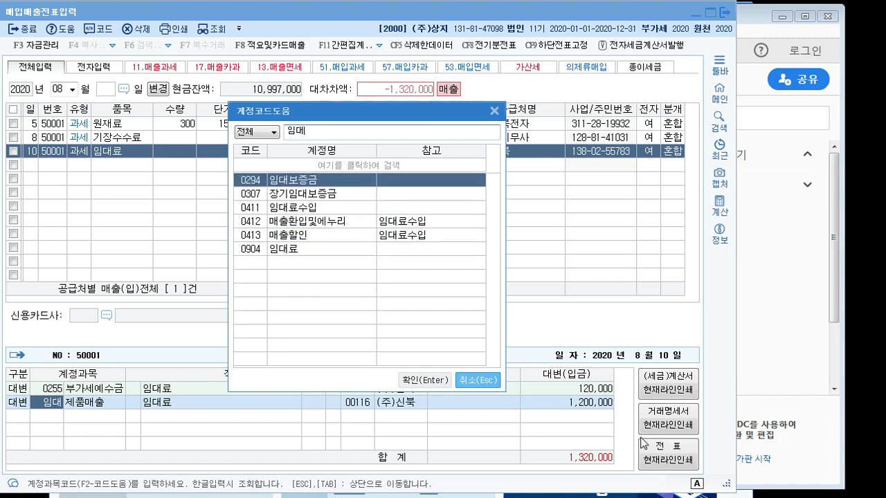
pyautogui.press('Down')
pyautogui.press('Down')
pyautogui.press('Down')
pyautogui.press('Down')
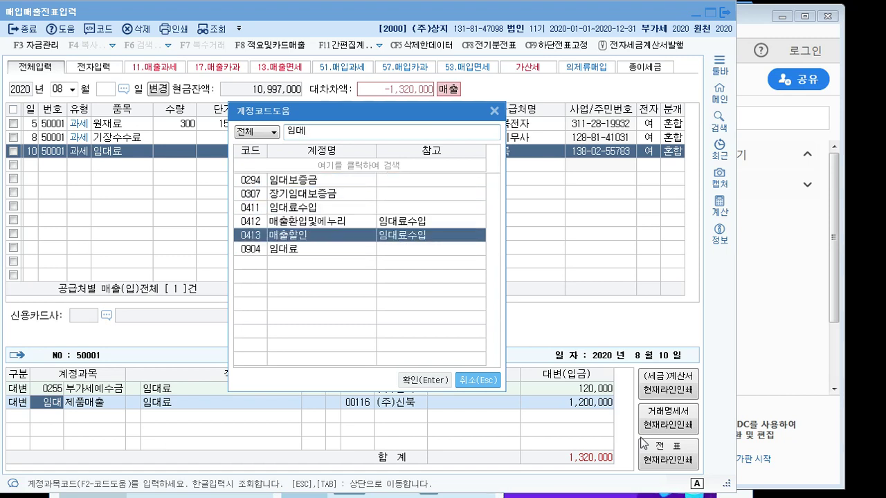
pyautogui.press('Down')
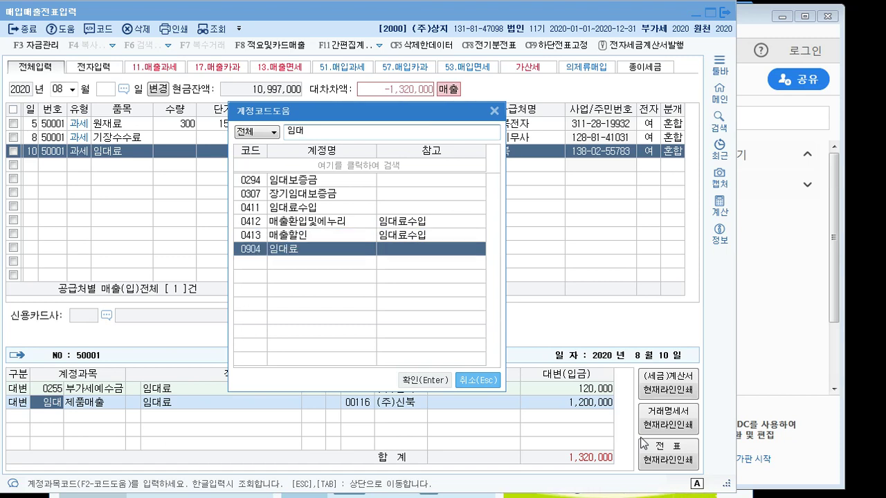
pyautogui.press('Up')
pyautogui.press('Up')
pyautogui.press('Up')
pyautogui.press('Up')
pyautogui.press('Up')
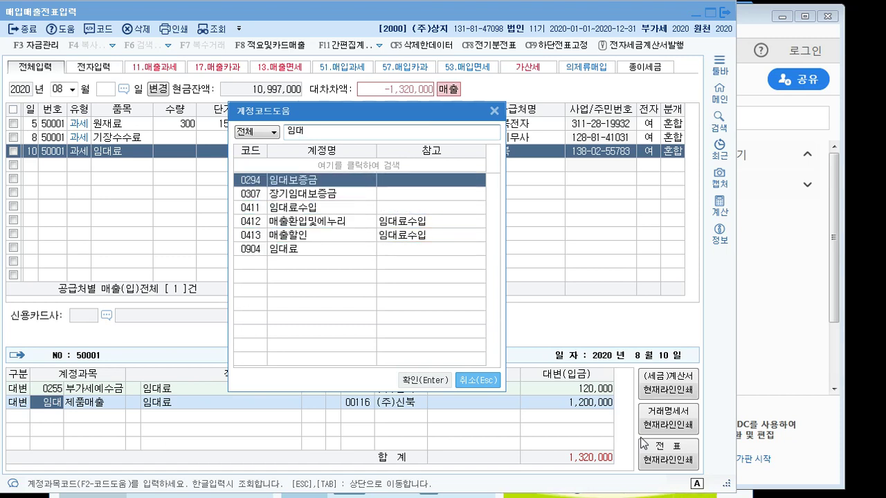
# Assign account 0904 임대료 to the 1,200,000 credit line in place of 제품매출.
pyautogui.press('Down')
pyautogui.press('Down')
pyautogui.press('Down')
pyautogui.press('Down')
pyautogui.press('Down')
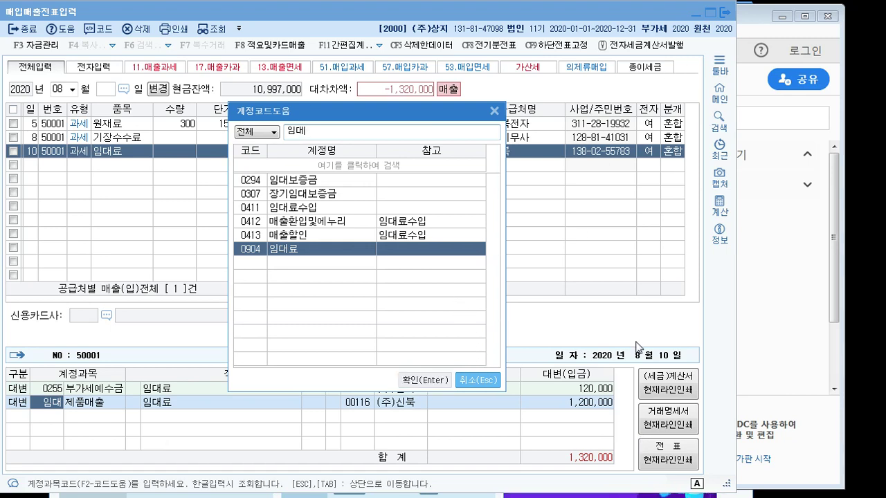
pyautogui.press('Return')
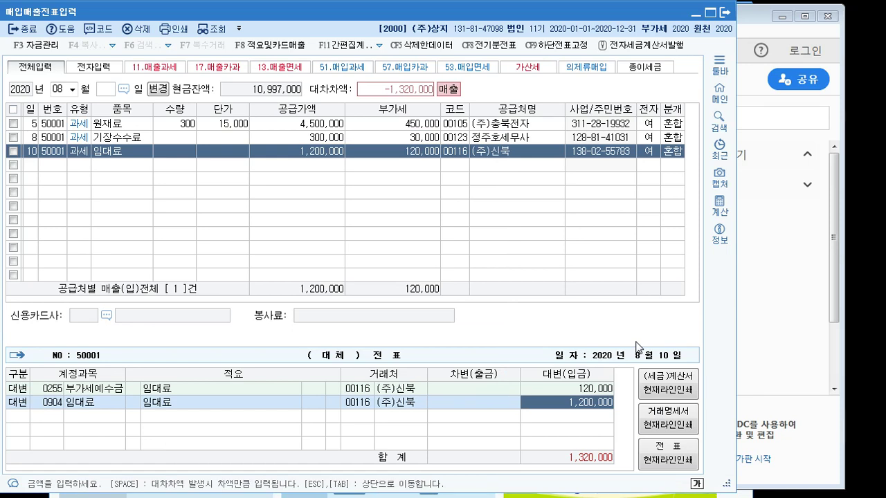
# Add a debit line to account 0102 당좌예금 for 1,320,000 and complete the day 10 voucher.
pyautogui.press('Return')
pyautogui.write('3')
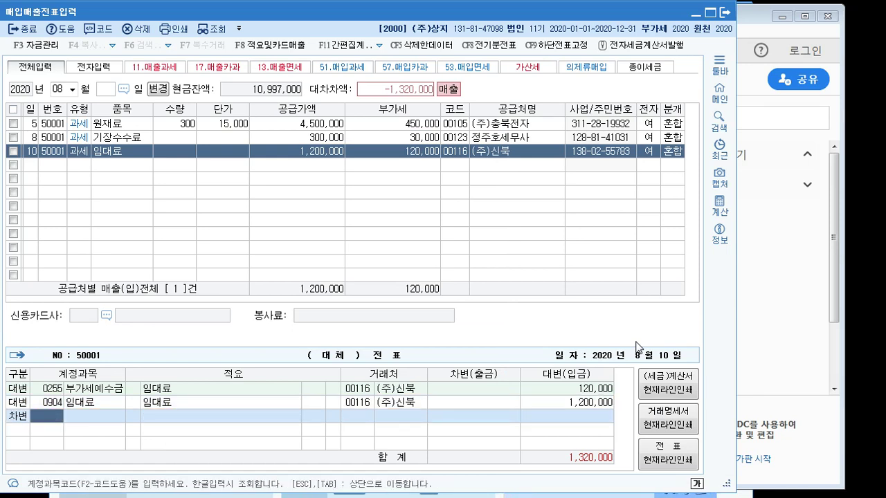
pyautogui.write('0102')
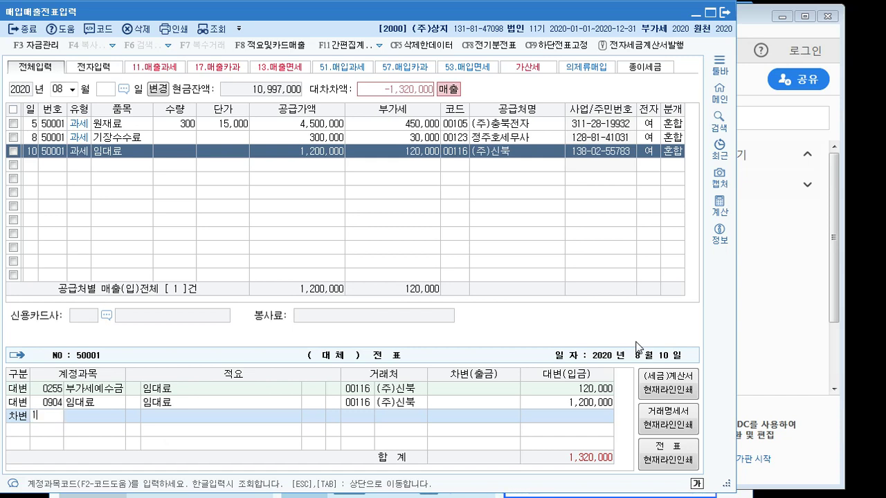
pyautogui.press('Return')
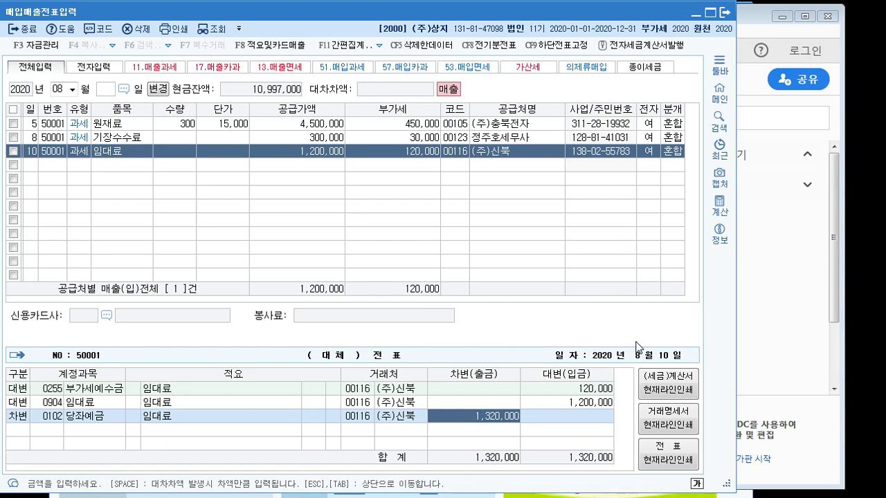
pyautogui.press('Return')
pyautogui.press('Up')
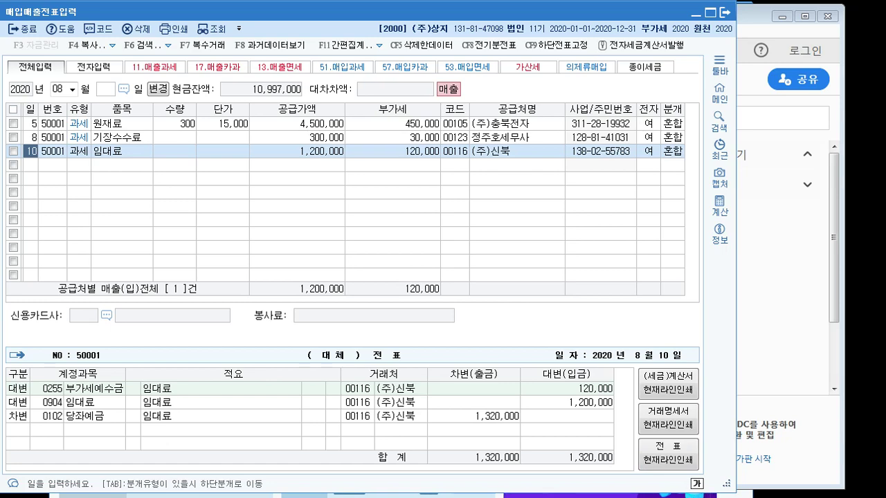
# Switch back to the textbook PDF in Adobe Acrobat Reader to read the 매입매출전표 practice questions.
pyautogui.click(331, 497)
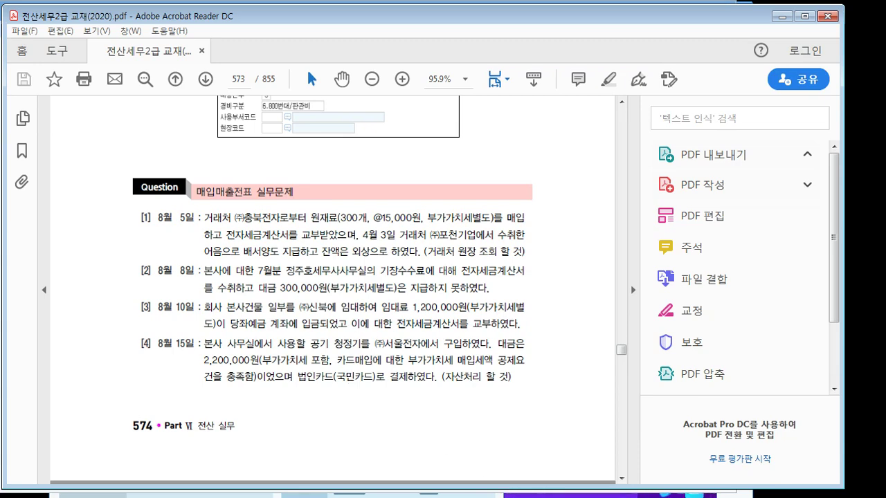
# Switch back to the 매입매출전표입력 window and start a day 15 entry with VAT type 57.카과.
pyautogui.hotkey('alt', 'Tab')
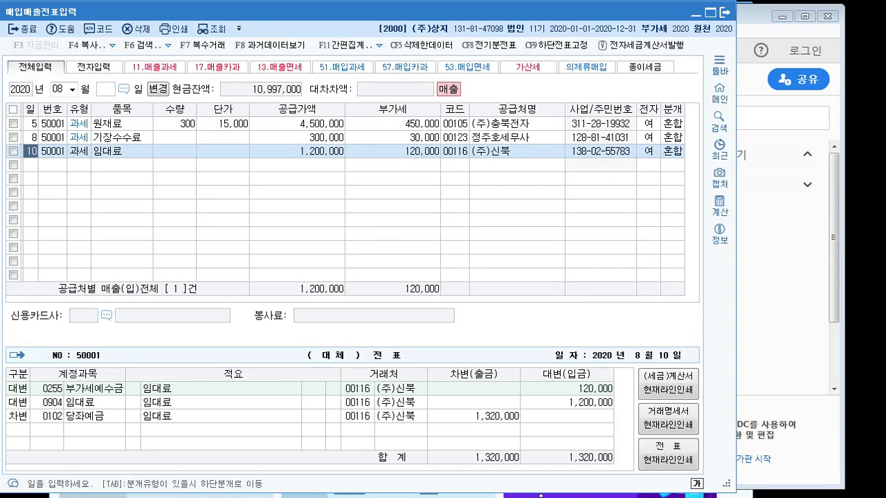
pyautogui.click(34, 164)
pyautogui.write('15')
pyautogui.press('Return')
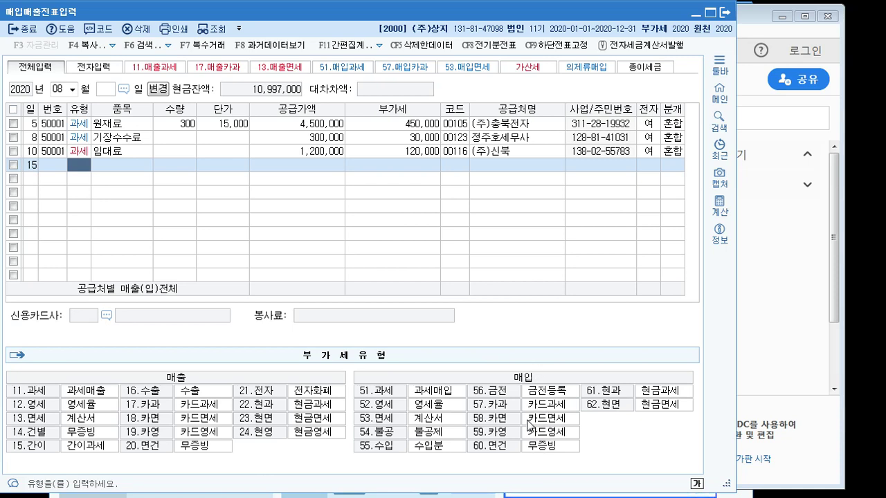
pyautogui.write('57')
pyautogui.press('Return')
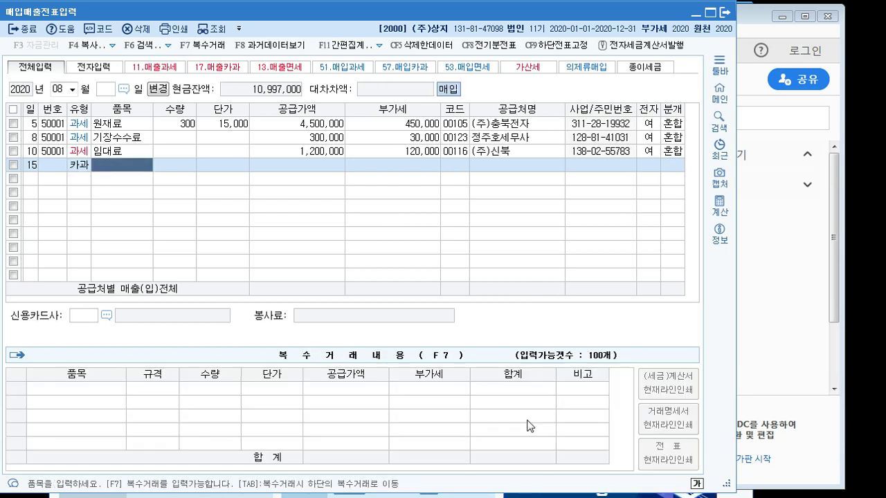
# Enter 공기청정기 as the day 15 item with a VAT-inclusive amount of 2,200,000, leaving quantity and unit price blank.
pyautogui.write('공기청ㅈ')
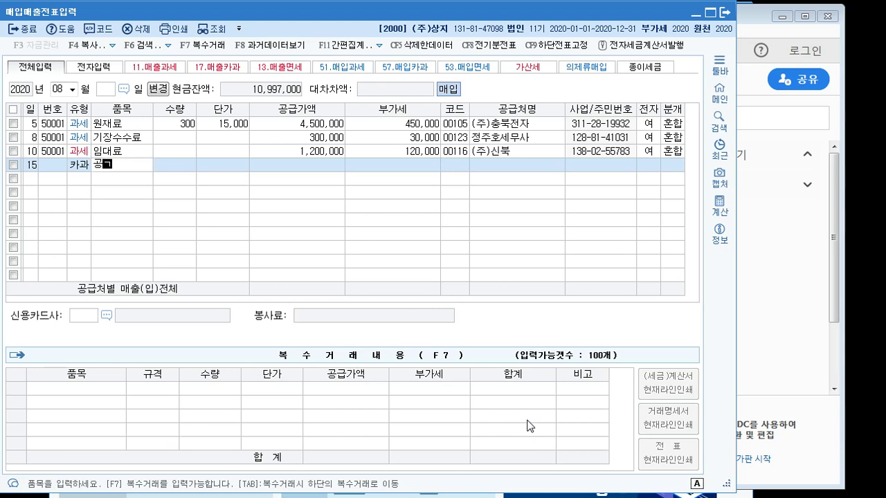
pyautogui.write('정기')
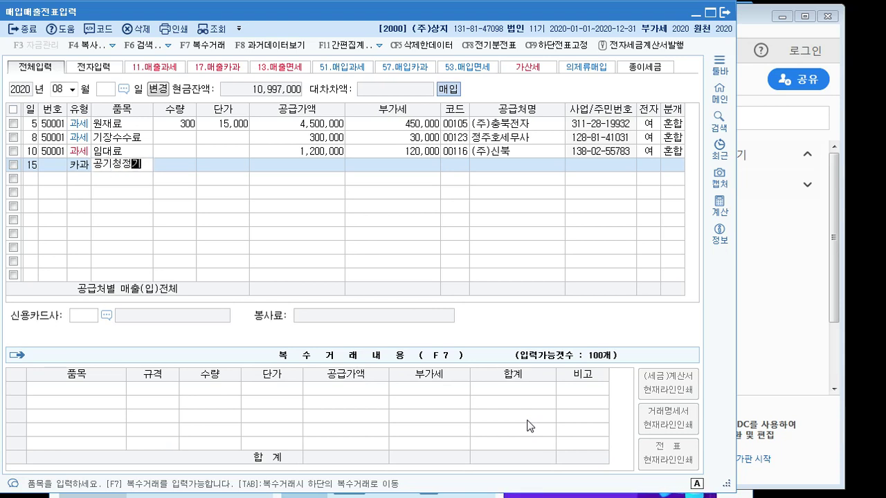
pyautogui.press('Return')
pyautogui.press('Return')
pyautogui.press('Return')
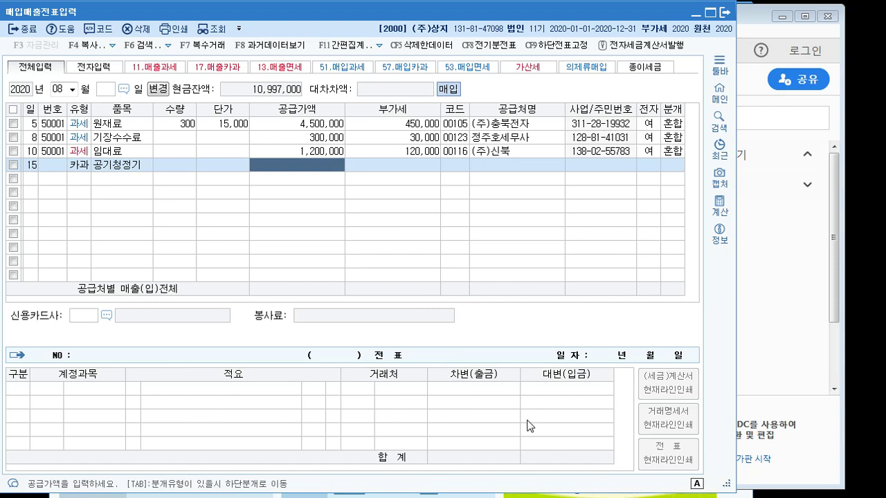
pyautogui.write('2200000')
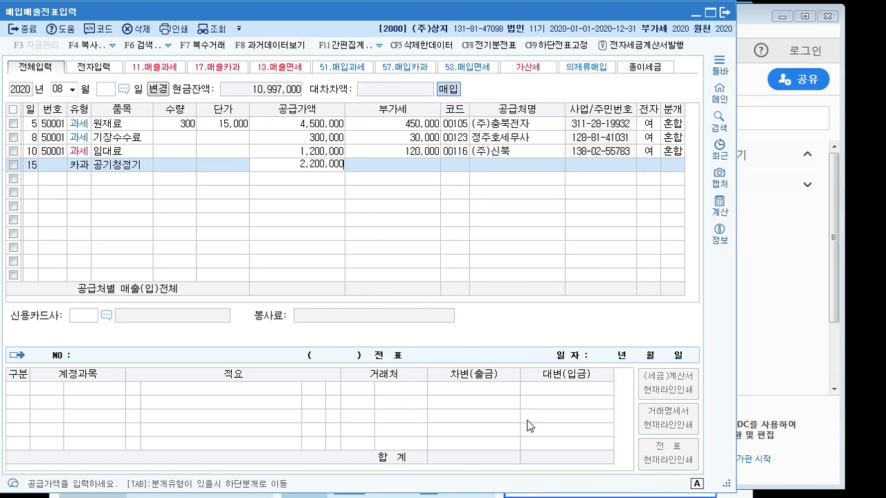
pyautogui.press('Return')
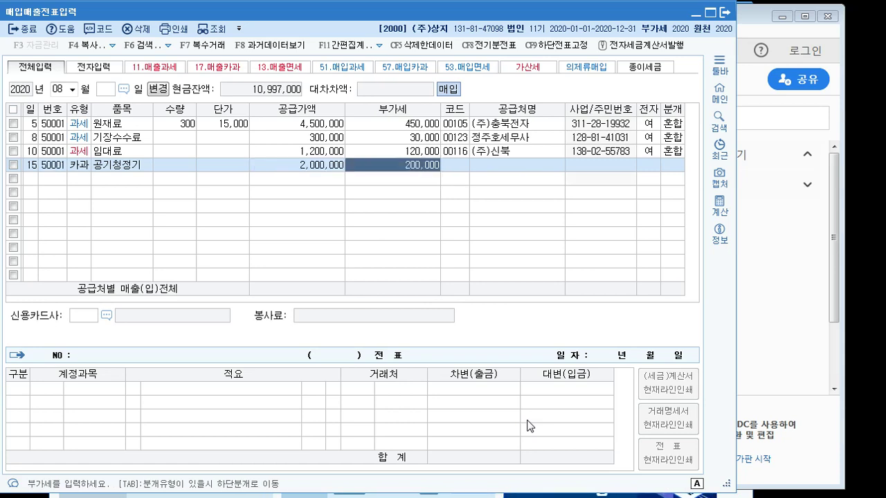
pyautogui.press('Return')
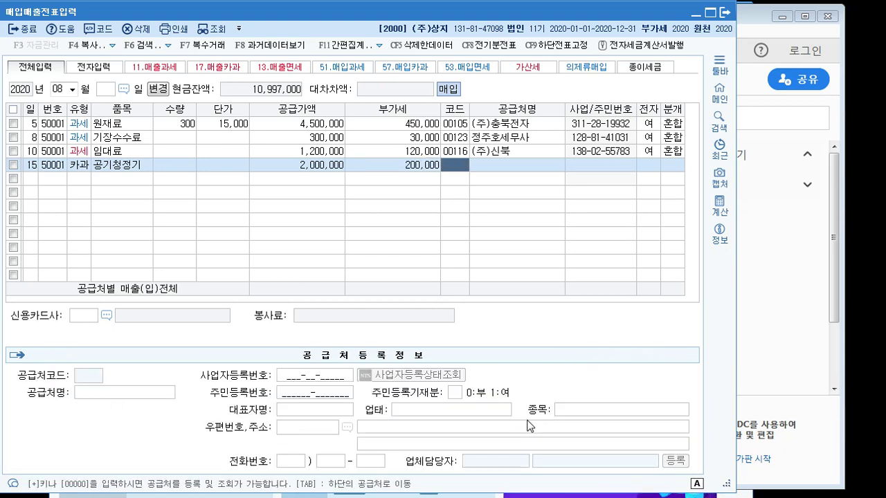
# Look up 서울 and set (주)서울전자, code 00102, as the supplier of the day 15 purchase.
pyautogui.write('서울')
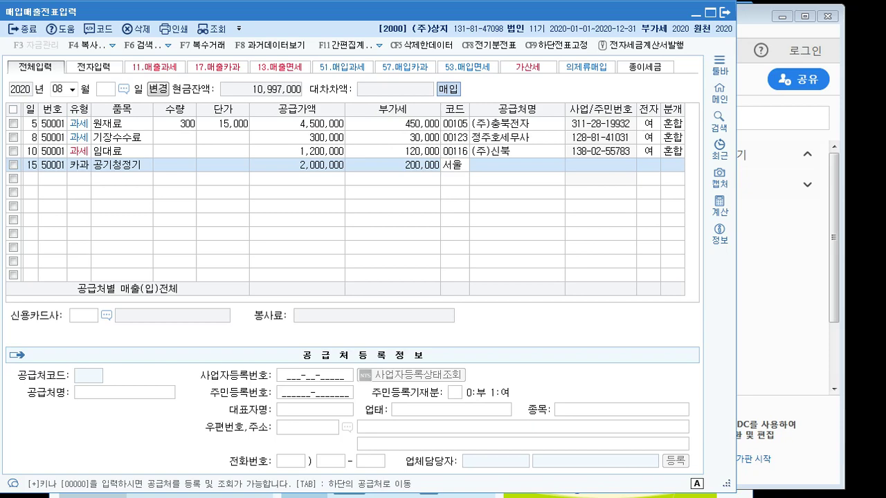
pyautogui.press('Return')
pyautogui.press('Return')
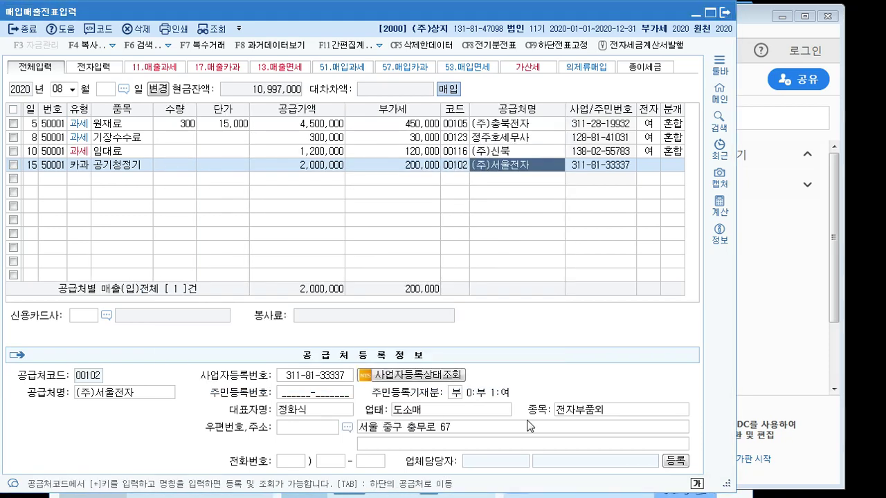
pyautogui.press('Return')
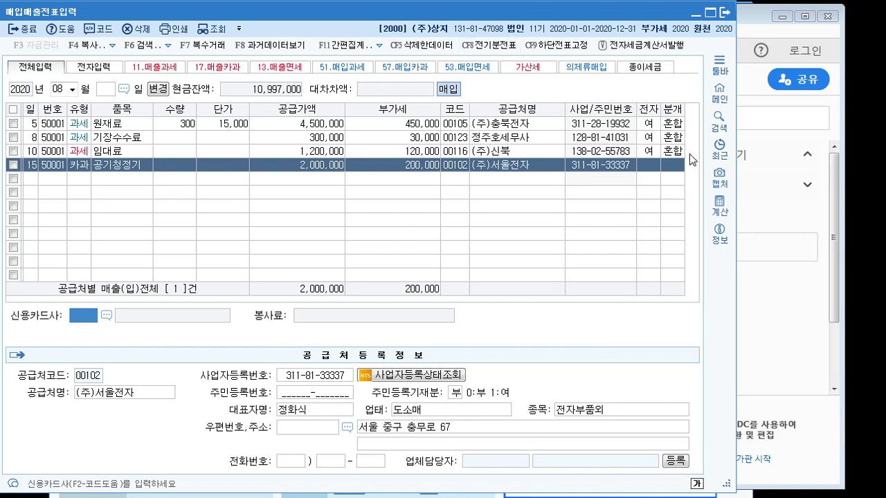
# Choose 99600 국민카드(법인) as the credit card company and set the journal type to 4, 카드.
pyautogui.click(107, 316)
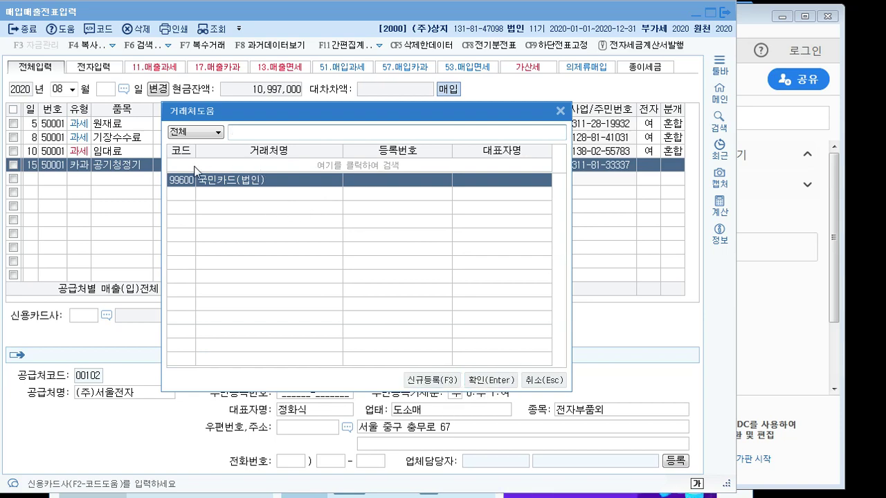
pyautogui.click(482, 380)
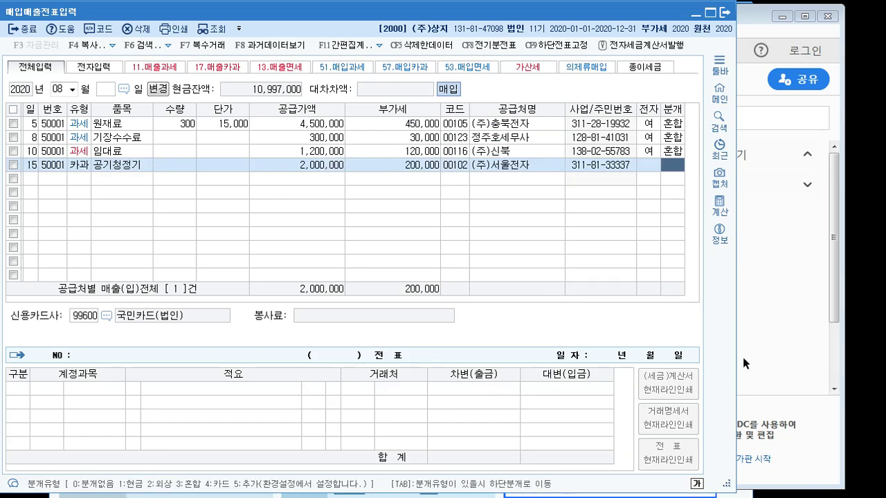
pyautogui.write('4')
pyautogui.press('Return')
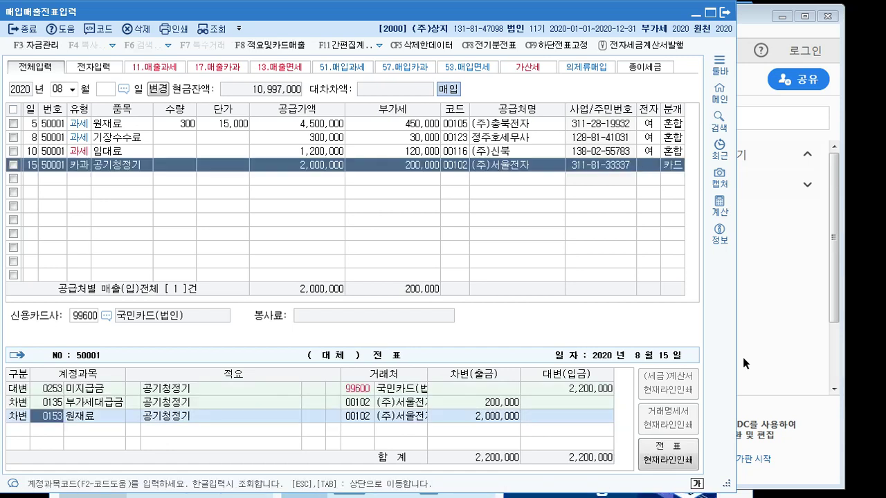
# Check the generated journal lines and assign account 0212 비품 to the 2,000,000 debit line in place of 원재료.
pyautogui.press('Up')
pyautogui.press('Up')
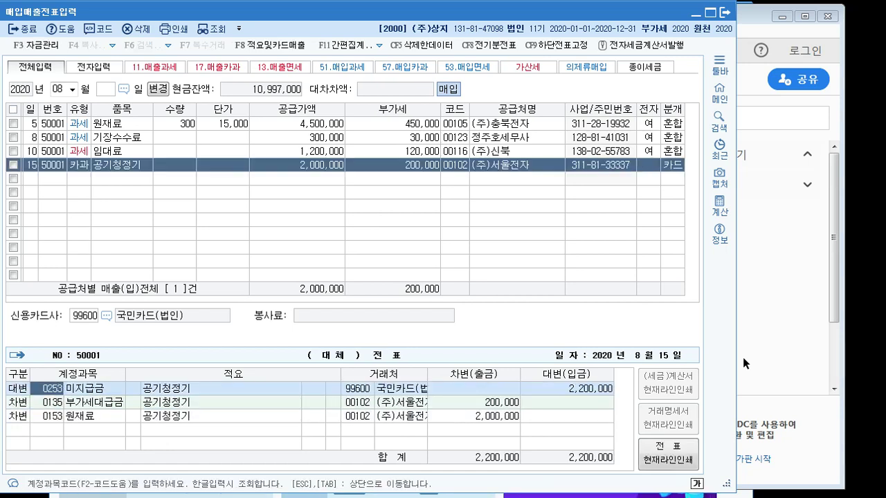
pyautogui.press('Down')
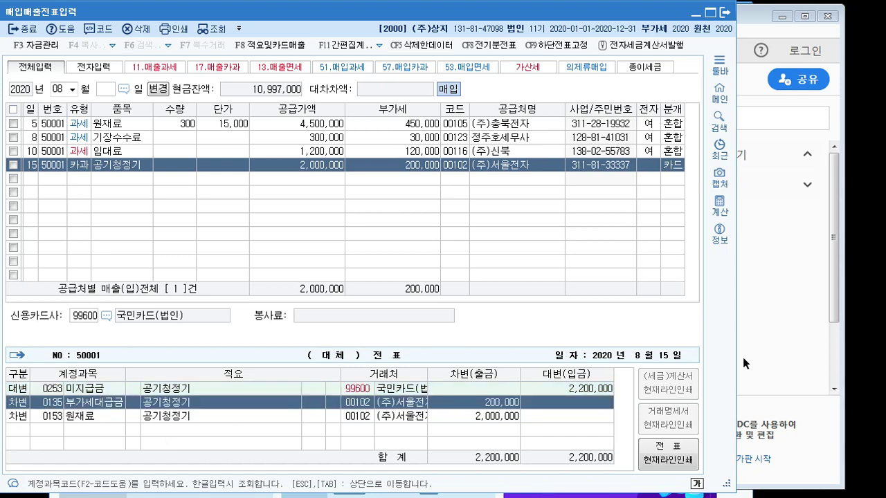
pyautogui.press('Down')
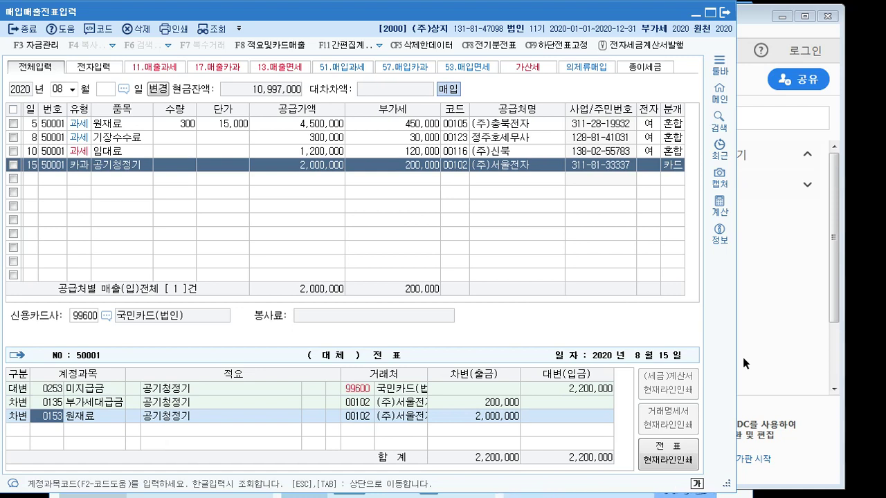
pyautogui.write('비품')
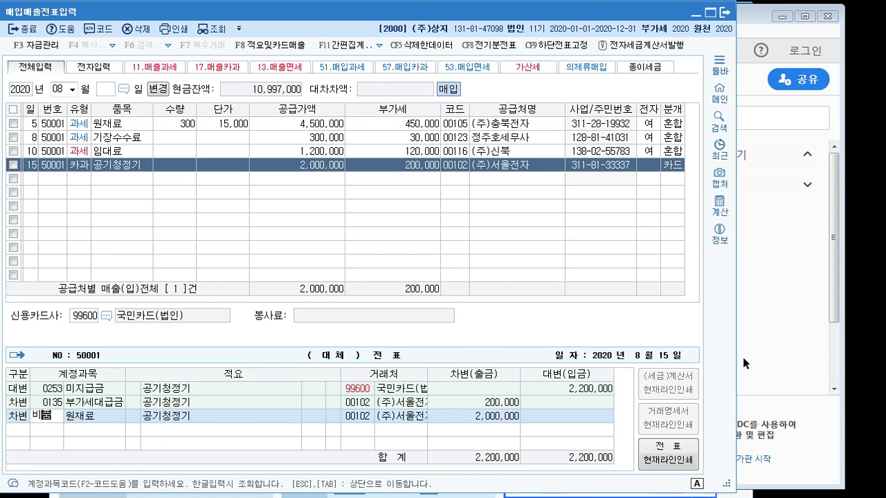
pyautogui.press('Return')
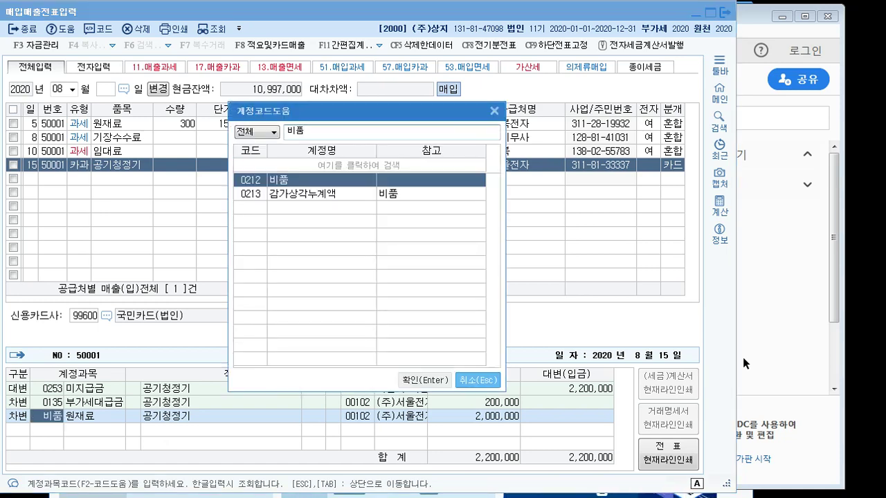
pyautogui.press('Return')
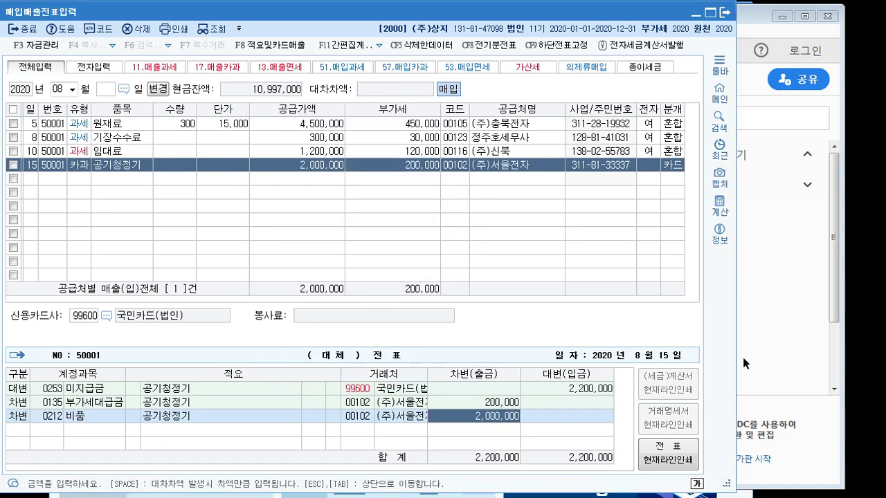
# Complete the day 15 voucher, cancelling the 고정자산 간편등록 form for 공기청정기.
pyautogui.press('Return')
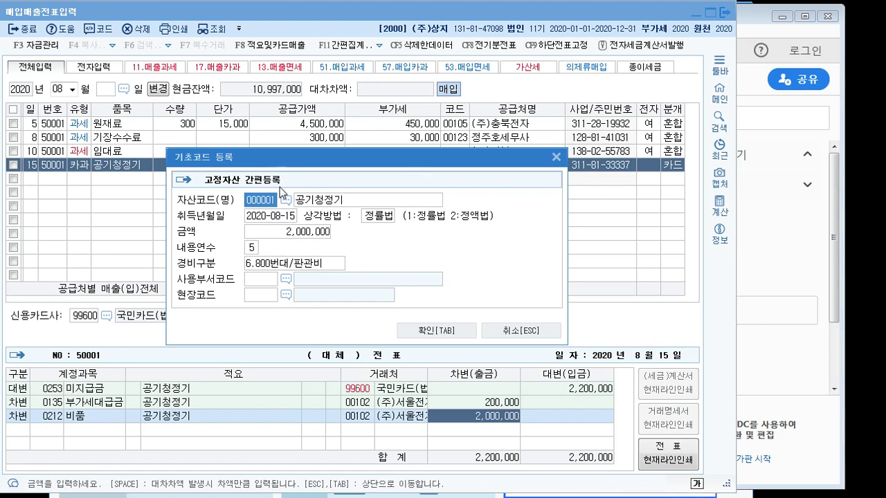
pyautogui.click(519, 333)
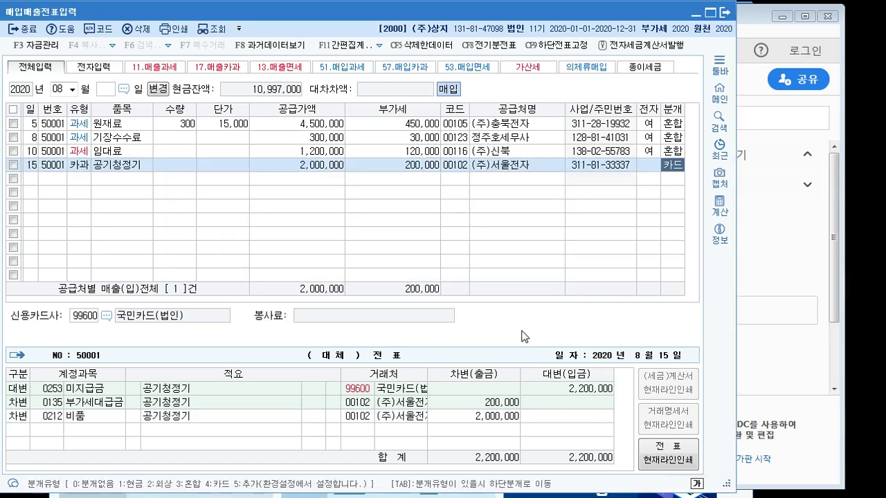
pyautogui.press('Up')
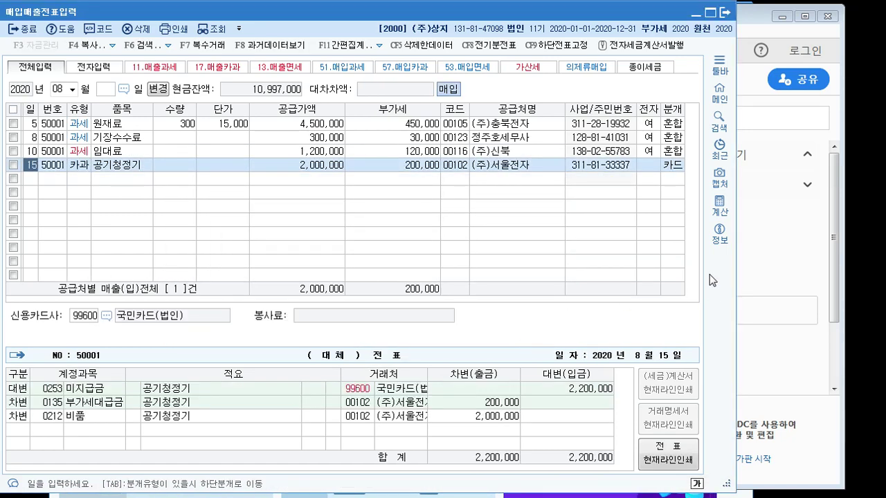
pyautogui.press('Down')
pyautogui.press('Up')
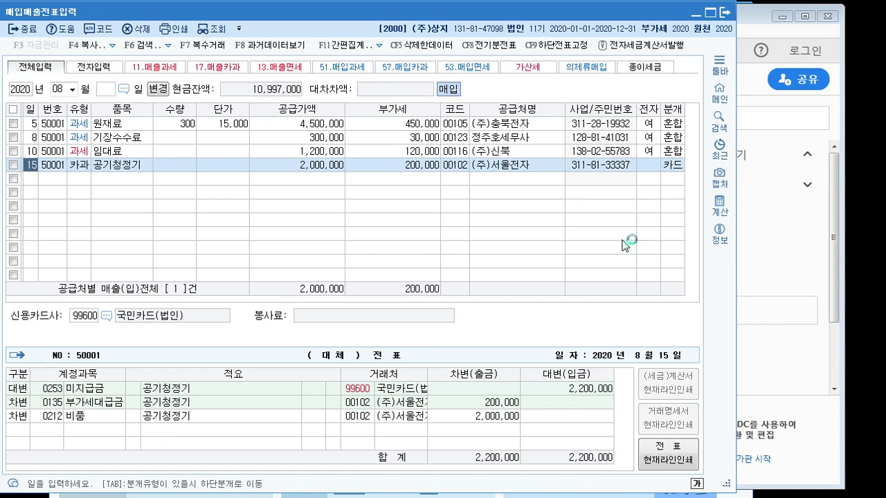
# View the 부가가치세신고서 for April to June 2020, including the 그 밖의 공제매입세액 section, and close it.
pyautogui.click(619, 496)
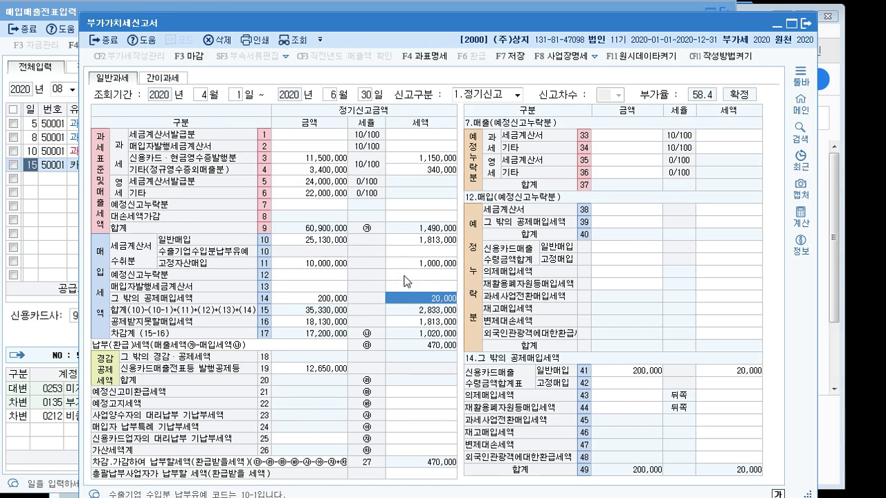
pyautogui.click(807, 26)
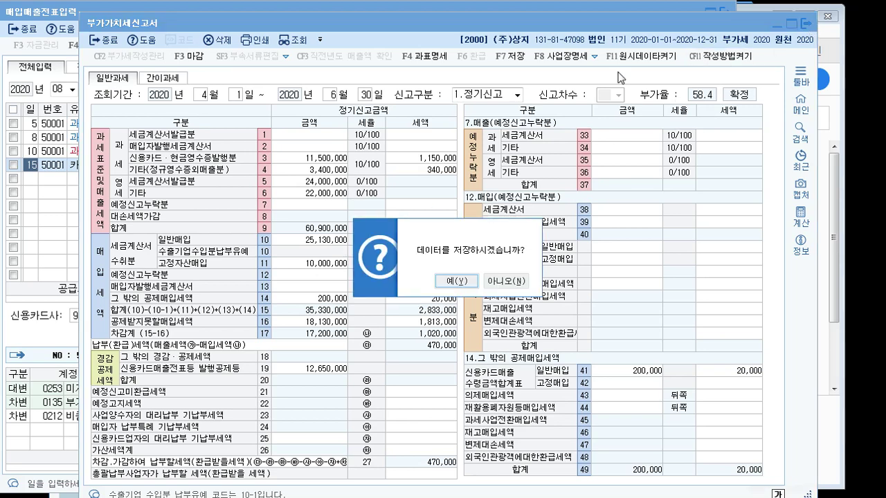
pyautogui.click(467, 283)
pyautogui.click(485, 282)
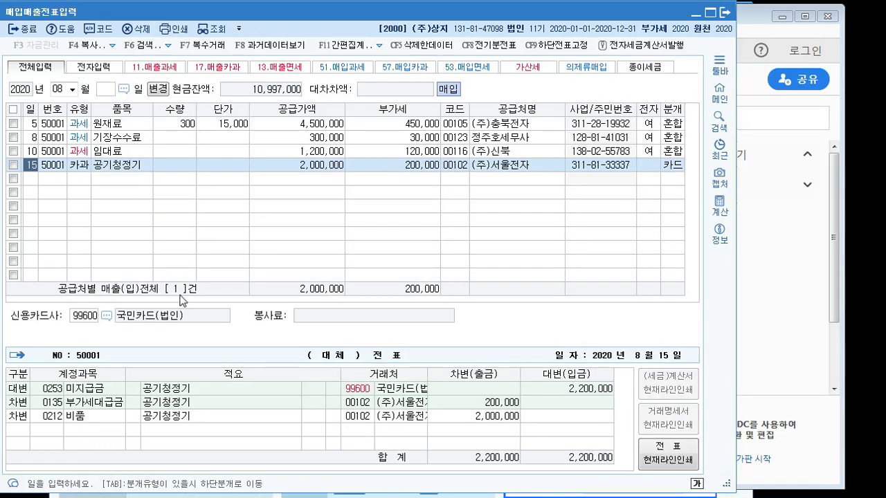
# Switch to the textbook PDF and read question [5] for 1 September, including the freight and toll costs.
pyautogui.click(423, 495)
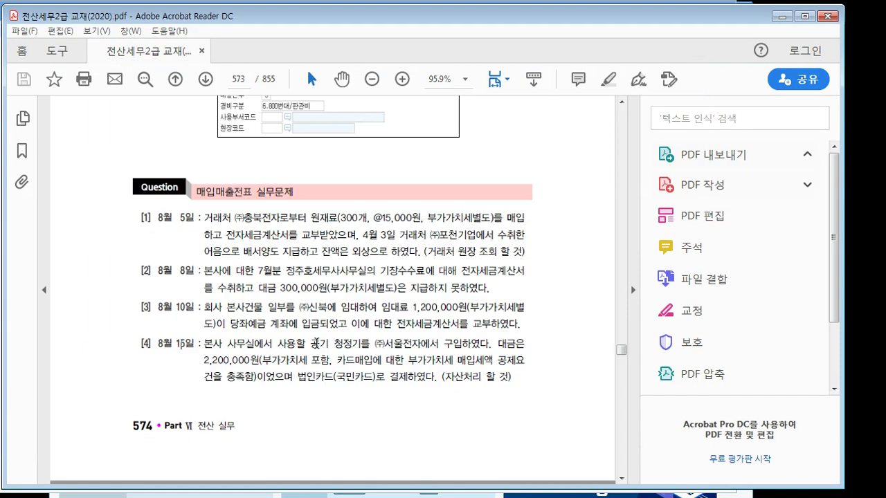
pyautogui.scroll(-8, 367, 351)
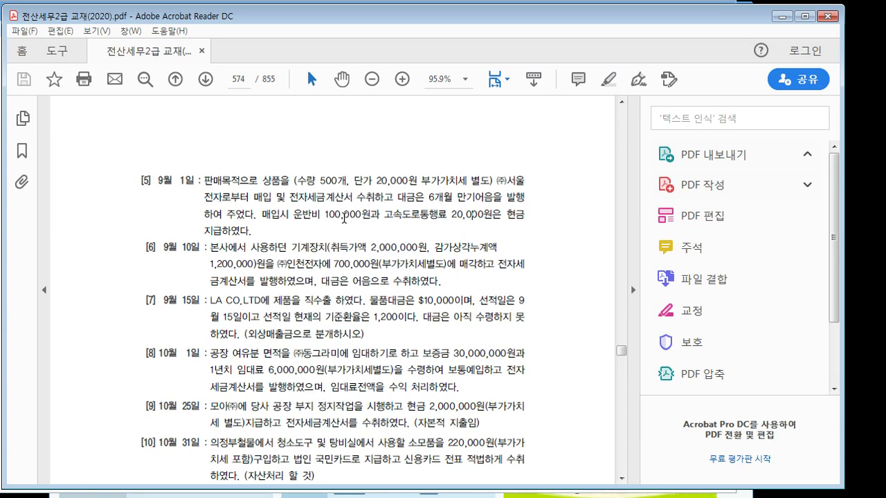
pyautogui.moveTo(341, 215); pyautogui.dragTo(452, 224)
pyautogui.click(416, 222)
# Return to the 매입매출전표입력 window and change the working month to 09.
pyautogui.click(467, 492)
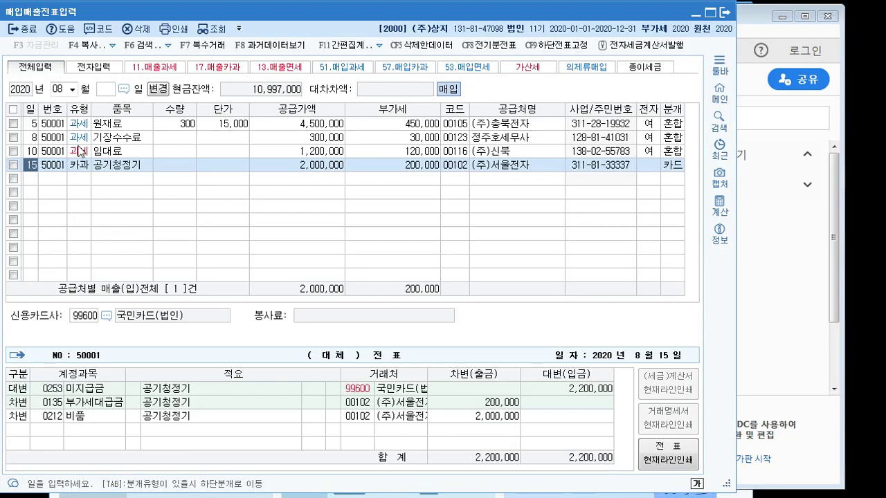
pyautogui.click(73, 91)
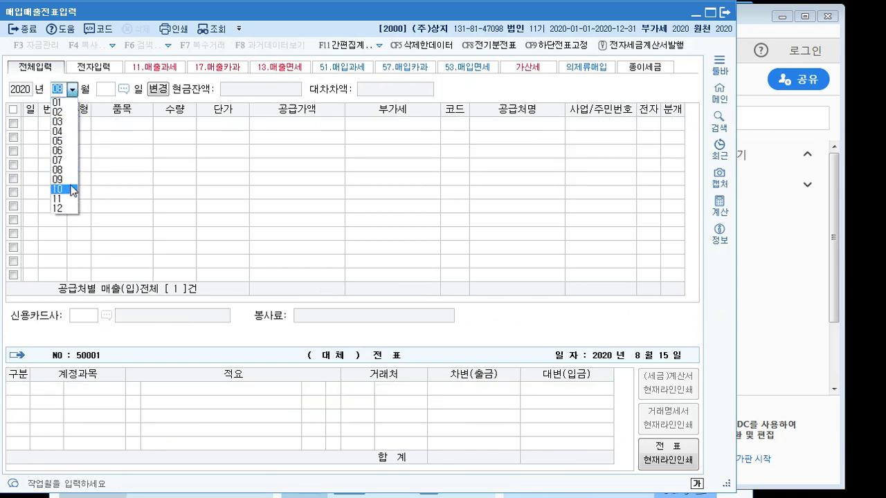
pyautogui.click(70, 186)
pyautogui.press('Return')
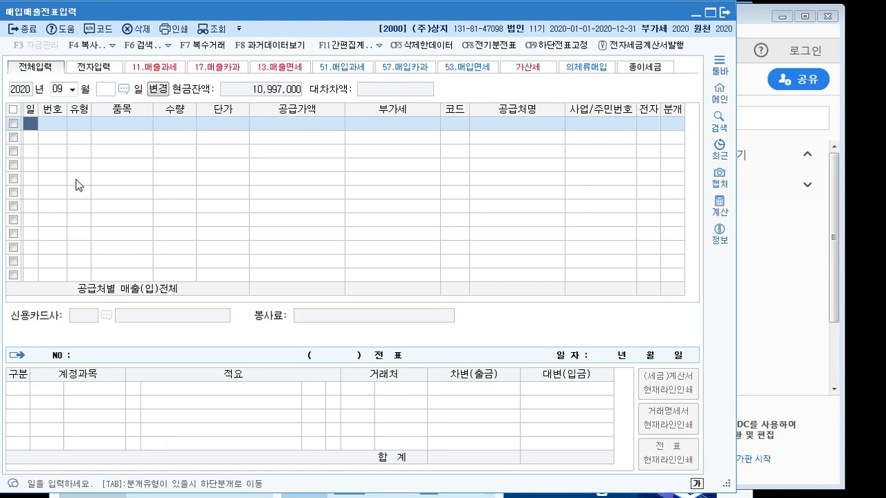
# Start a September day 1 entry with VAT type 51.과세.
pyautogui.write('1')
pyautogui.press('Return')
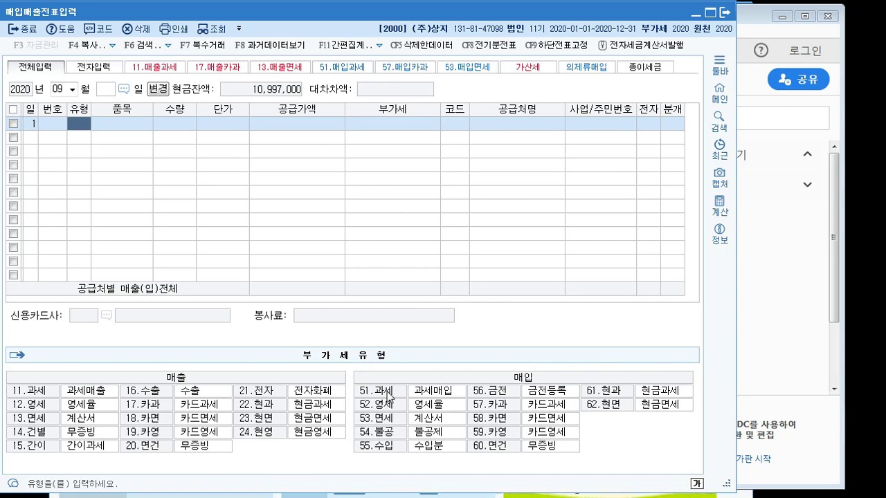
pyautogui.write('51')
pyautogui.press('Return')
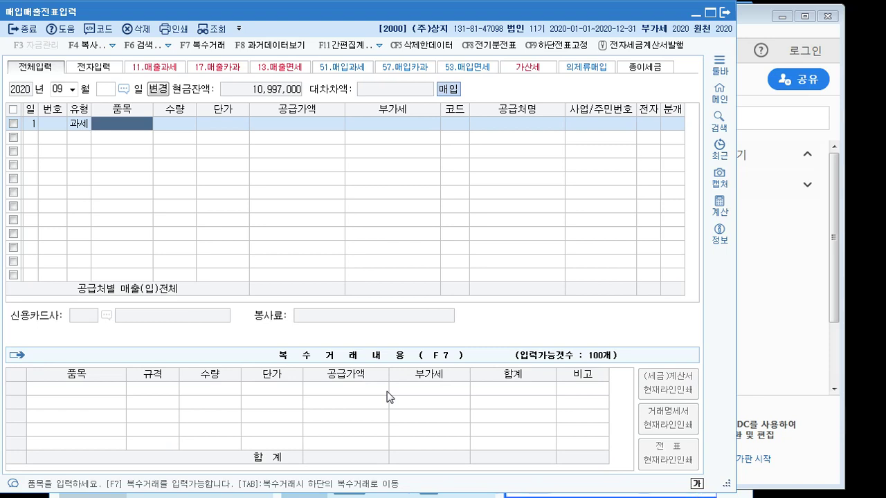
# Enter 상품 as the September 1 purchase item with a quantity of 500 and a unit price of 20,000.
pyautogui.write('상품')
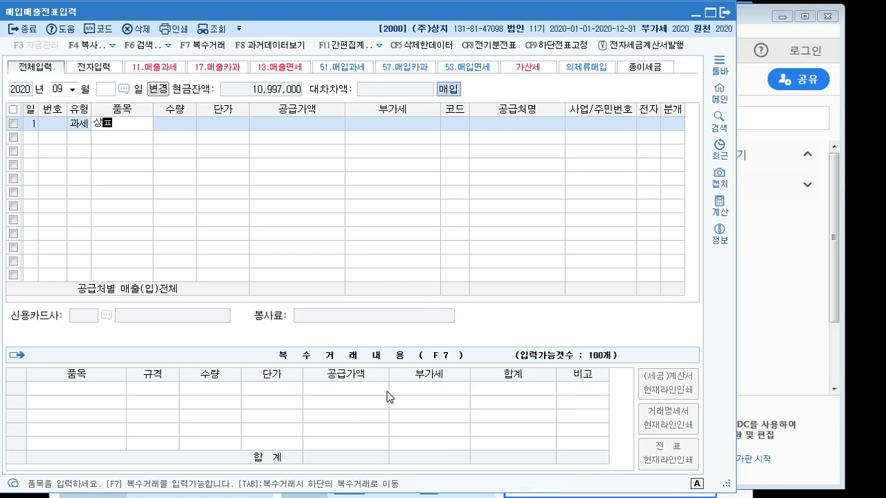
pyautogui.press('Return')
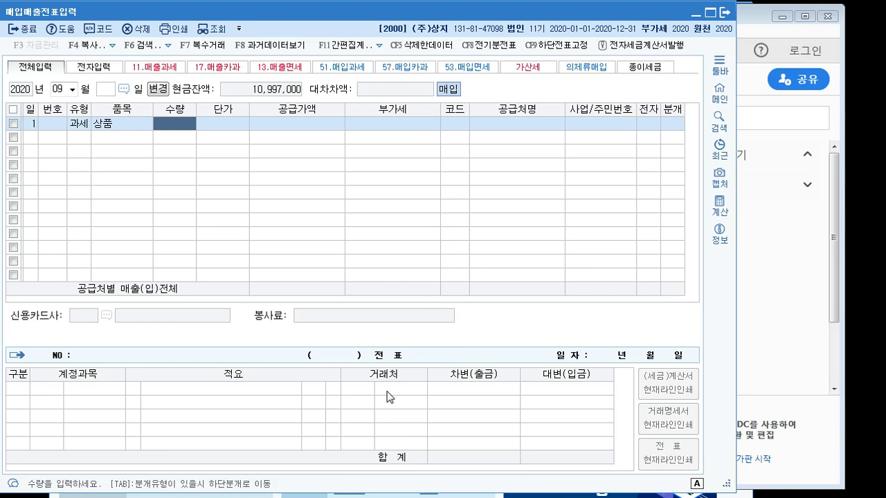
pyautogui.write('500')
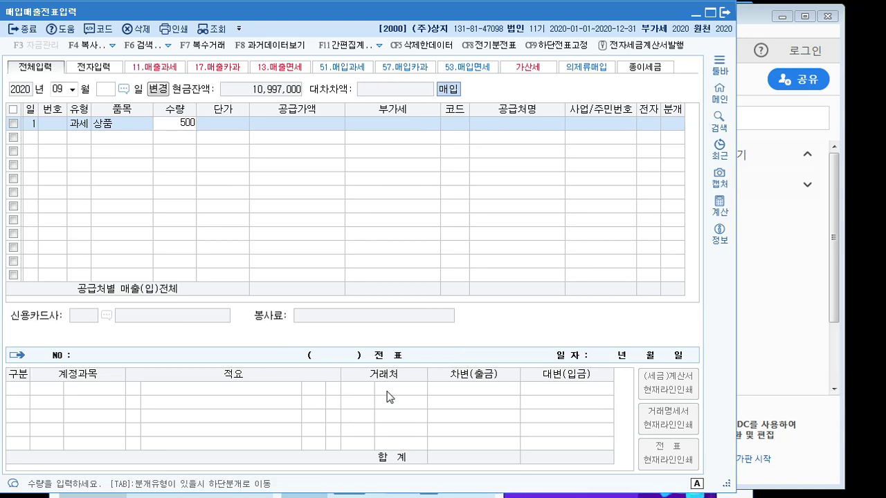
pyautogui.press('Return')
pyautogui.write('20000')
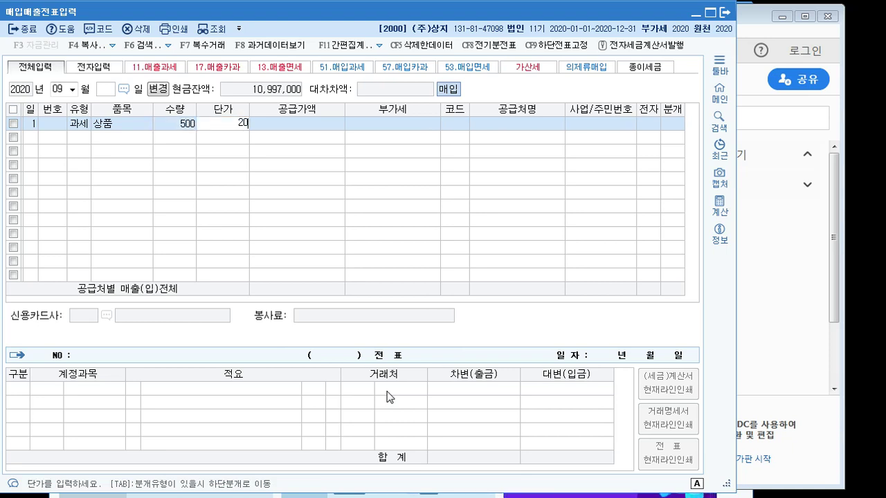
pyautogui.press('Return')
pyautogui.press('Return')
pyautogui.press('Return')
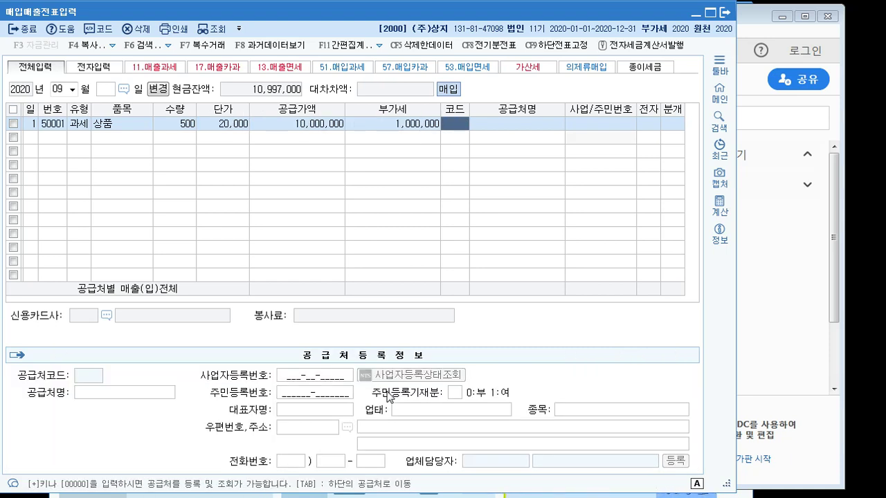
# Look up 서울 and set (주)서울전자 as the supplier of the 상품 purchase.
pyautogui.write('서울')
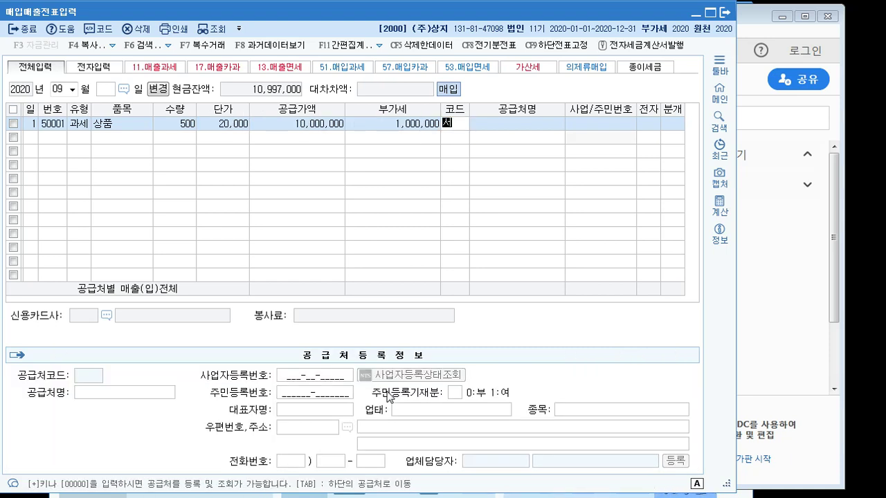
pyautogui.press('Return')
pyautogui.press('Return')
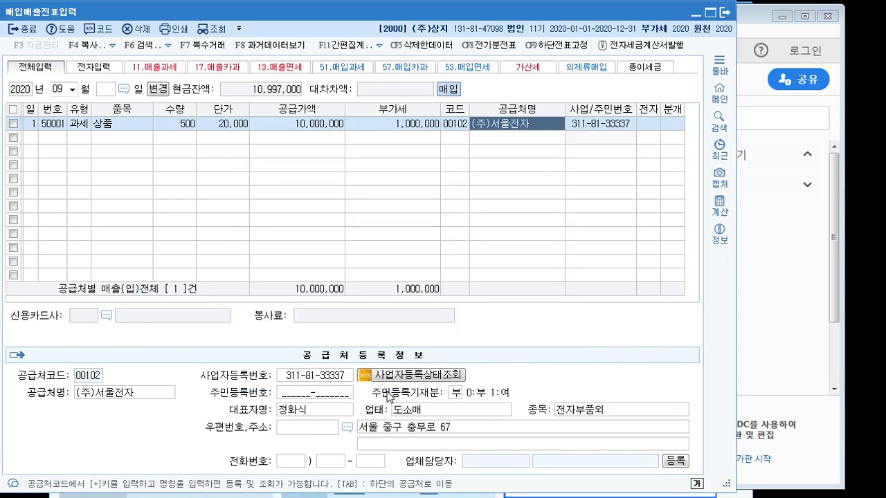
pyautogui.press('Return')
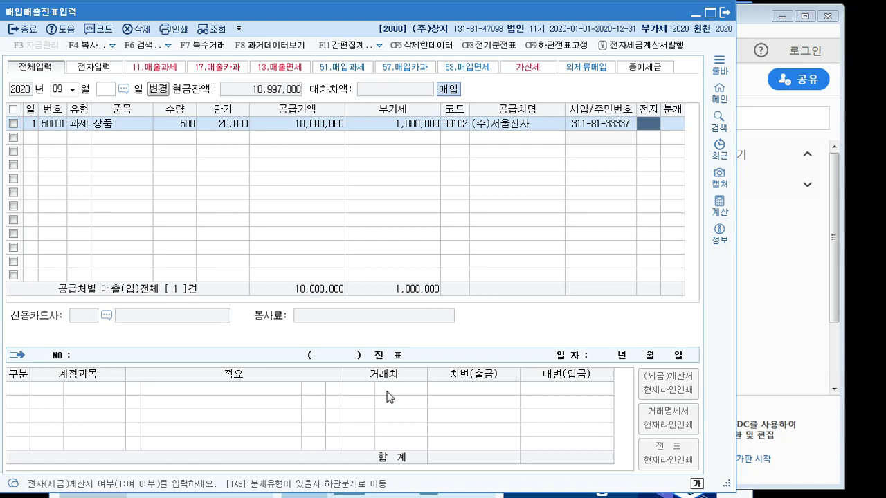
# Mark the purchase as having an electronic tax invoice (여) and set its journal type to 혼합.
pyautogui.write('1')
pyautogui.press('Return')
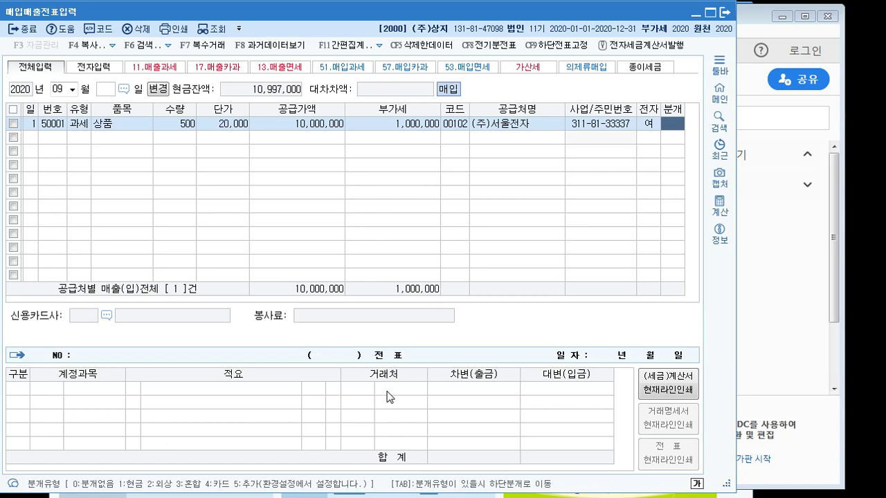
pyautogui.write('3')
pyautogui.press('Return')
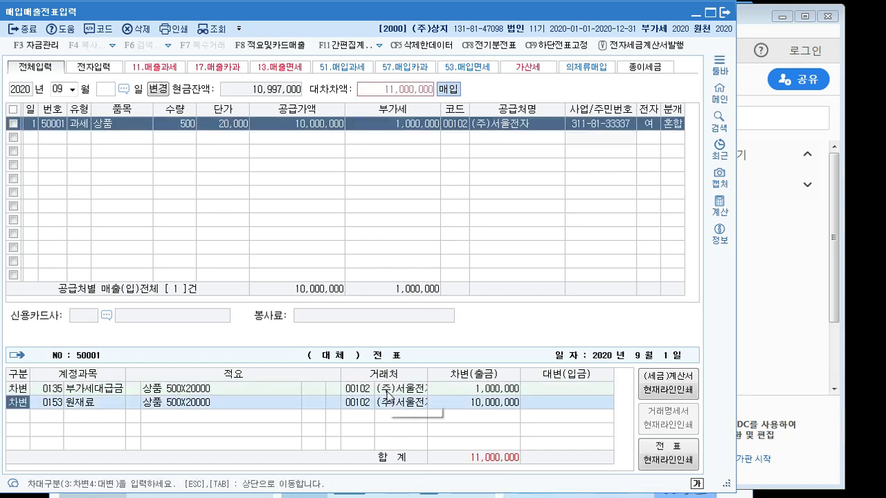
# Change the 원재료 debit line's account to 상품 and set its amount to 10,120,000.
pyautogui.press('Return')
pyautogui.press('Return')
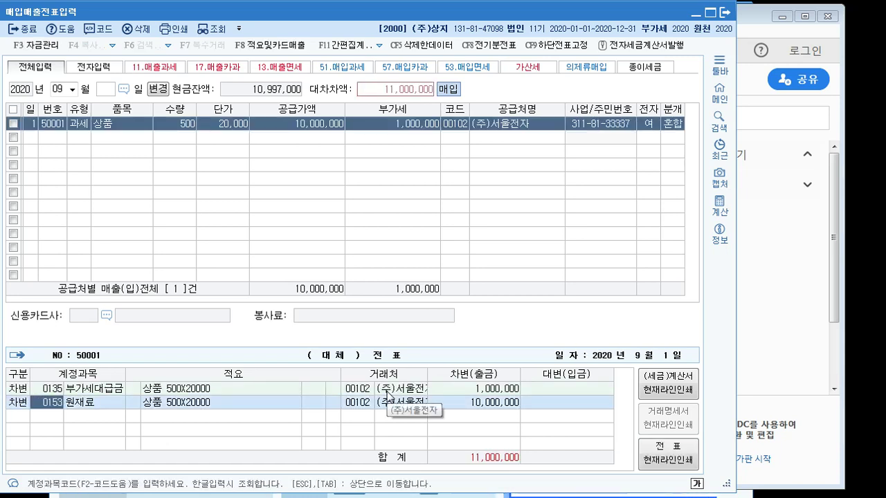
pyautogui.press('Left')
pyautogui.write('상품')
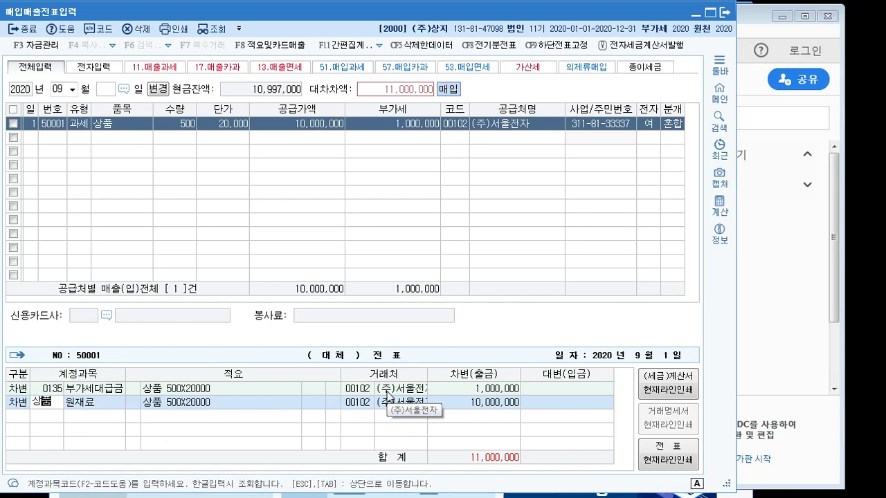
pyautogui.press('Return')
pyautogui.press('Return')
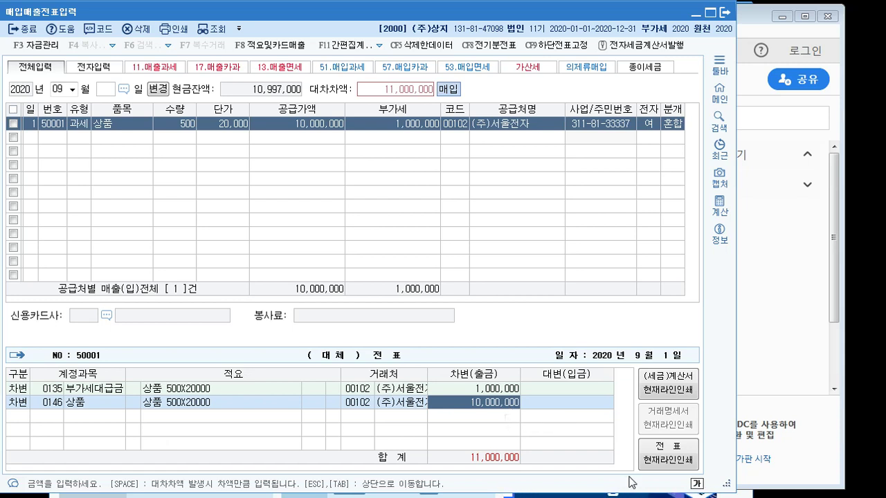
pyautogui.write('10,120,000')
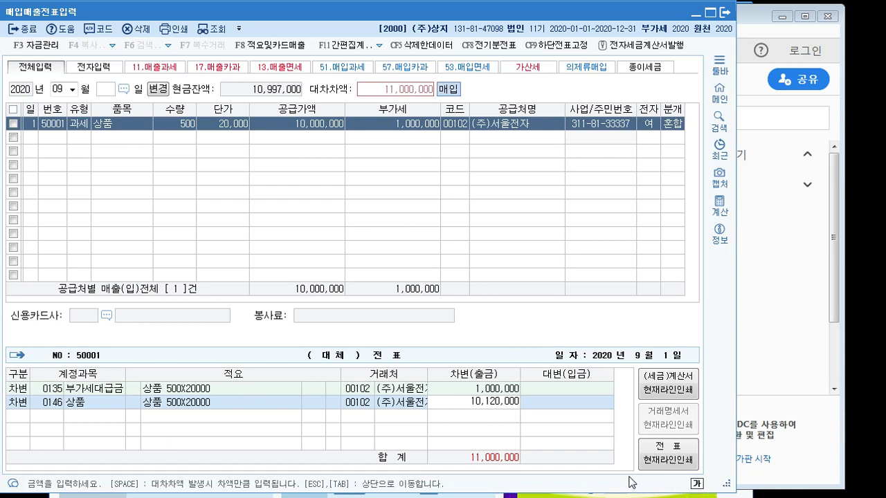
pyautogui.press('Return')
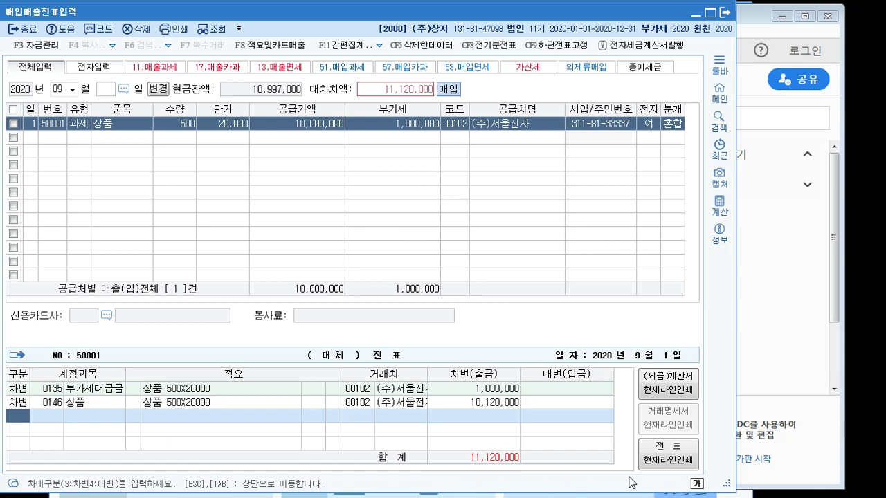
# Add a credit line to the journal with account 지급어음 and an amount of 11,000,000.
pyautogui.press('4')
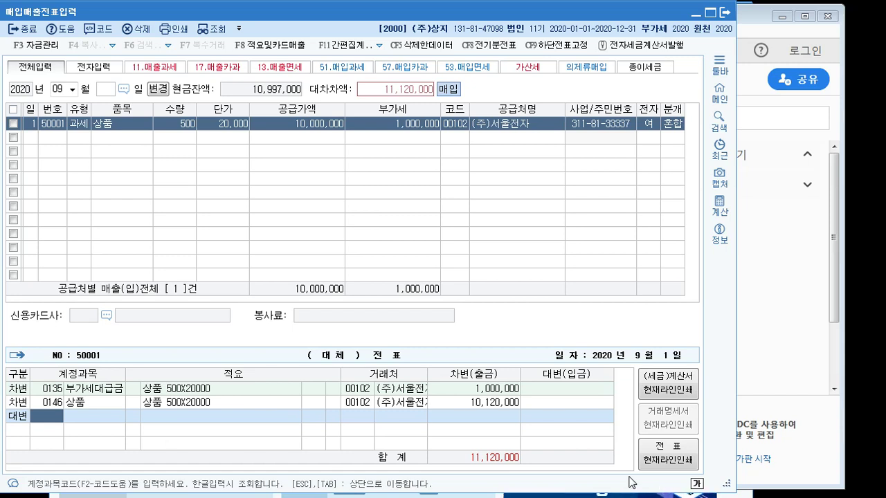
pyautogui.write('어음')
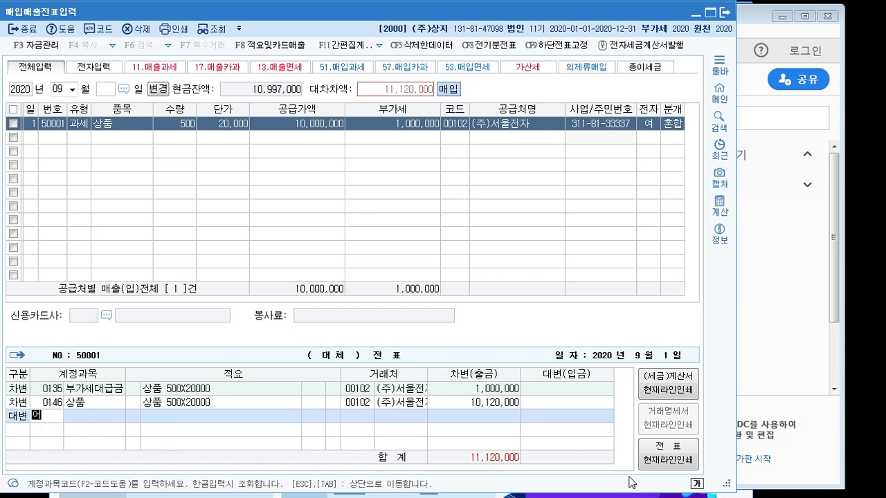
pyautogui.press('Return')
pyautogui.press('Down')
pyautogui.press('Down')
pyautogui.press('Down')
pyautogui.press('Down')
pyautogui.press('Down')
pyautogui.press('Down')
pyautogui.press('Down')
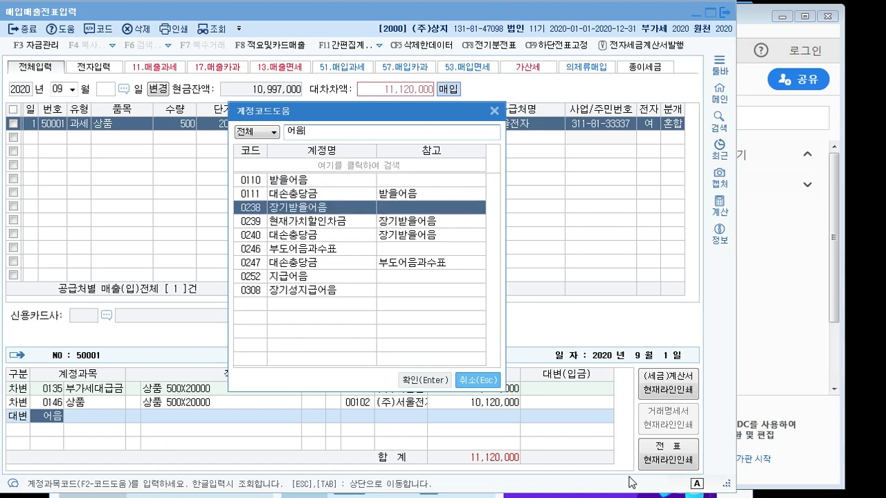
pyautogui.press('Return')
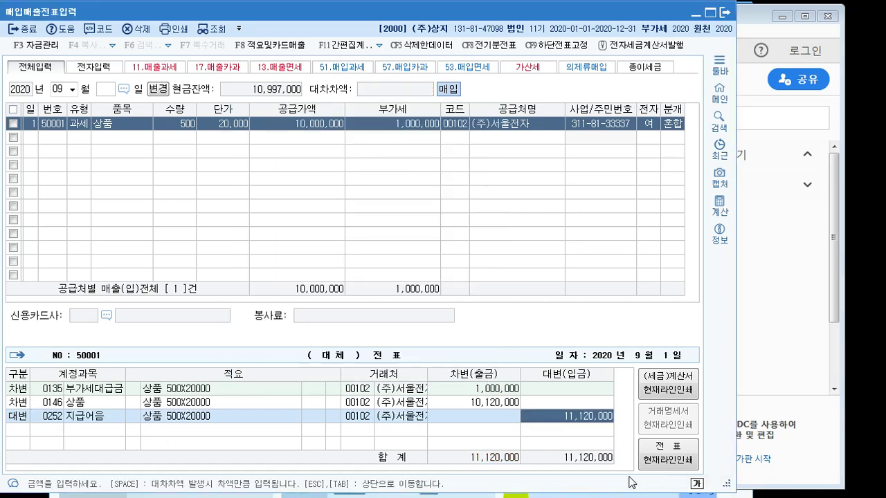
pyautogui.write('11000000')
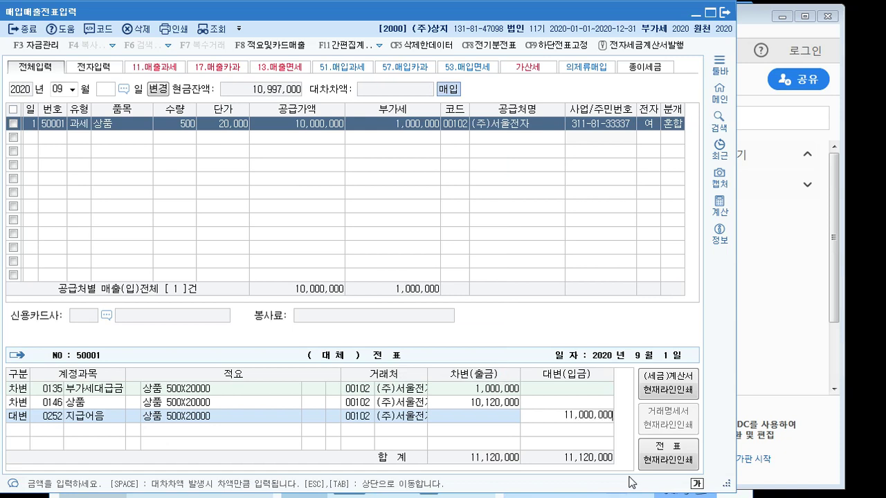
pyautogui.press('Return')
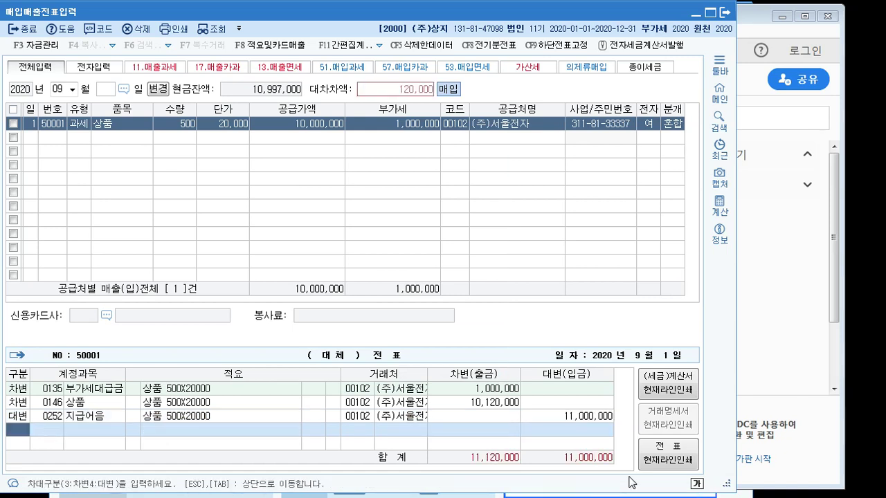
# Add a credit line for 현금 (101) with 120,000 and finish the September 1 voucher, moving to a new entry row.
pyautogui.write('4')
pyautogui.press('Return')
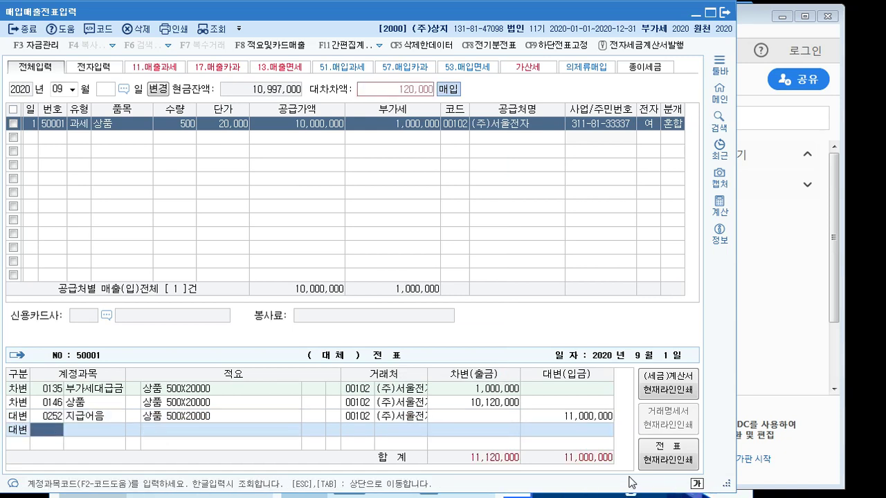
pyautogui.write('101')
pyautogui.press('Return')
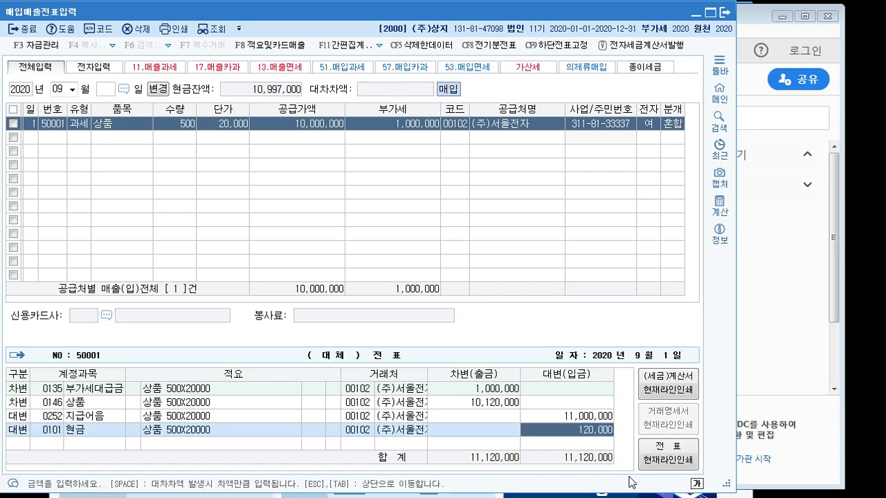
pyautogui.press('Escape')
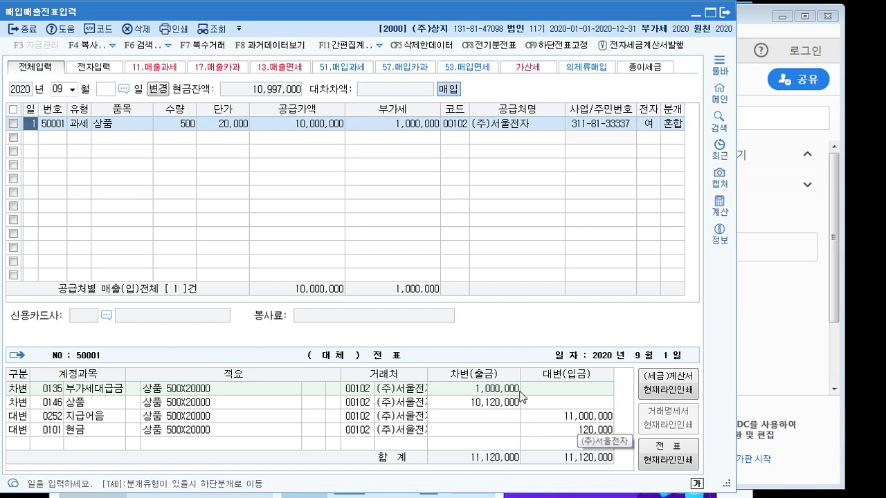
pyautogui.click(32, 137)
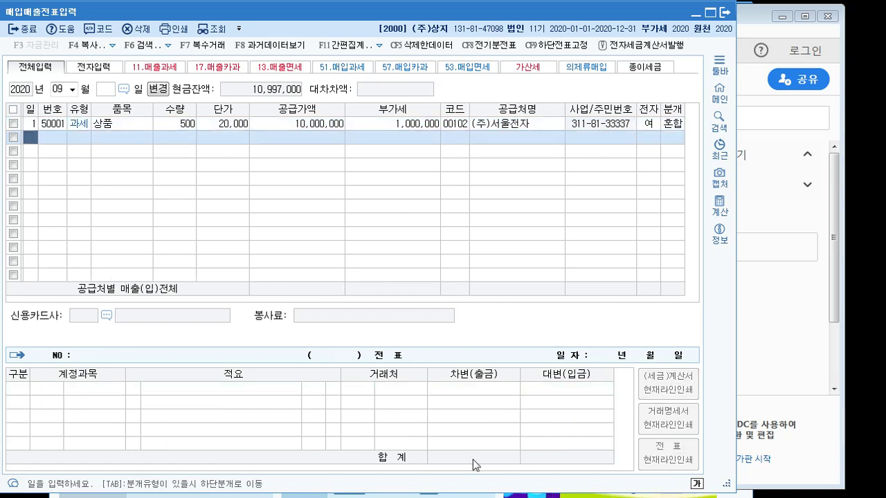
# Switch to the textbook PDF, read question [6] for 10 September, and return to the 매입매출전표입력 window.
pyautogui.moveTo(496, 497)
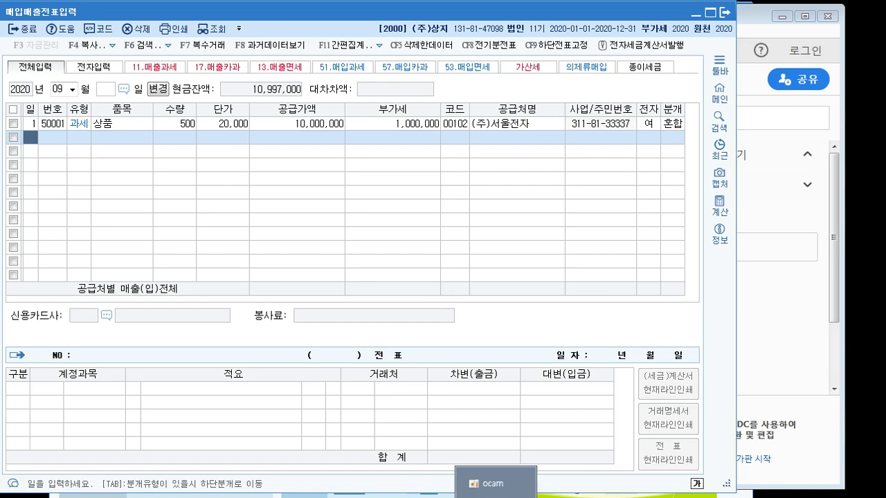
pyautogui.click(398, 495)
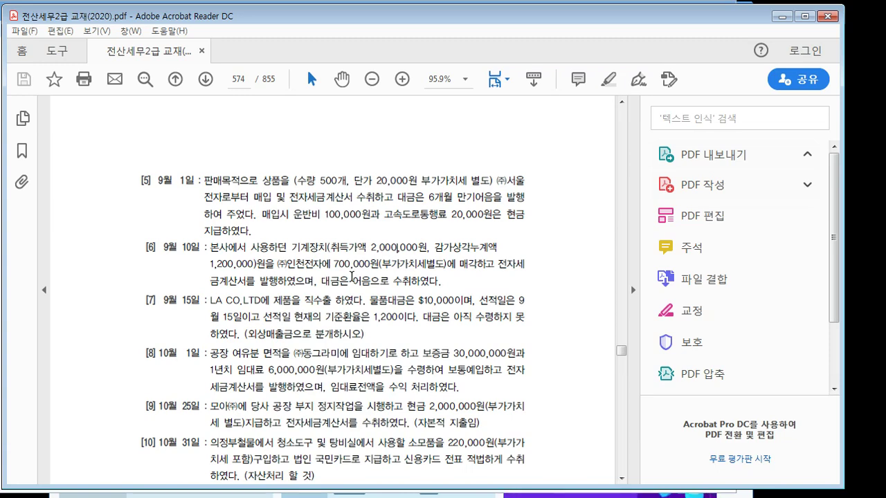
pyautogui.hotkey('alt', 'Tab')
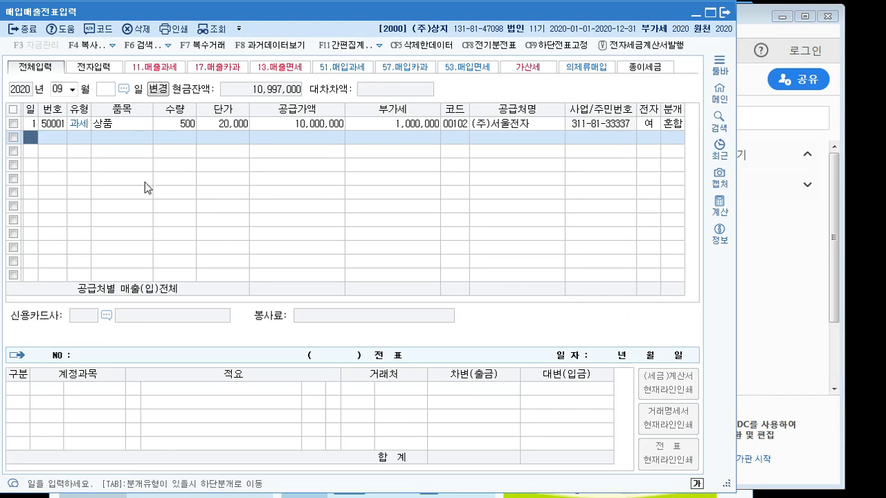
# Start a September day 10 entry with VAT type 11.과세 and item 기계, leaving quantity and unit price blank.
pyautogui.write('10')
pyautogui.press('Return')
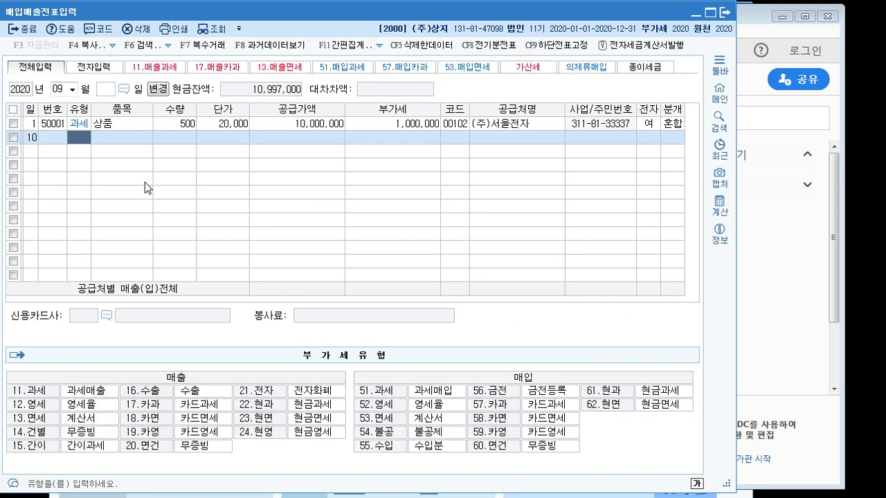
pyautogui.click(39, 398)
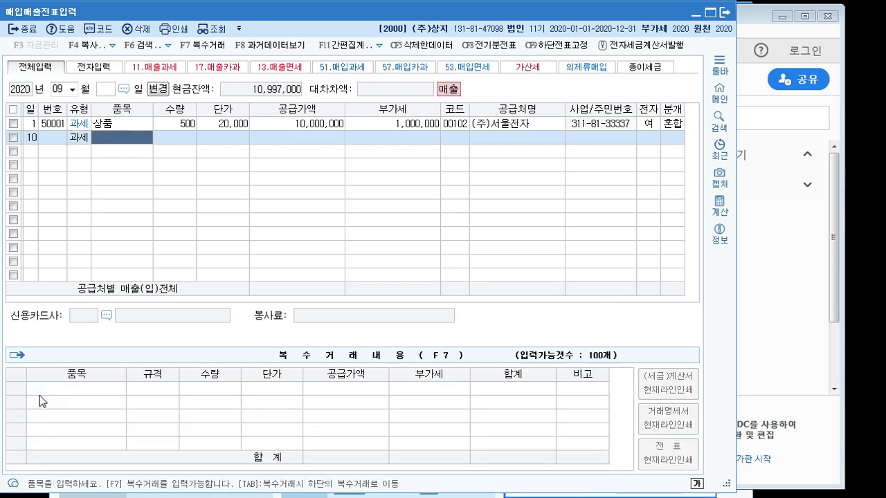
pyautogui.write('기계')
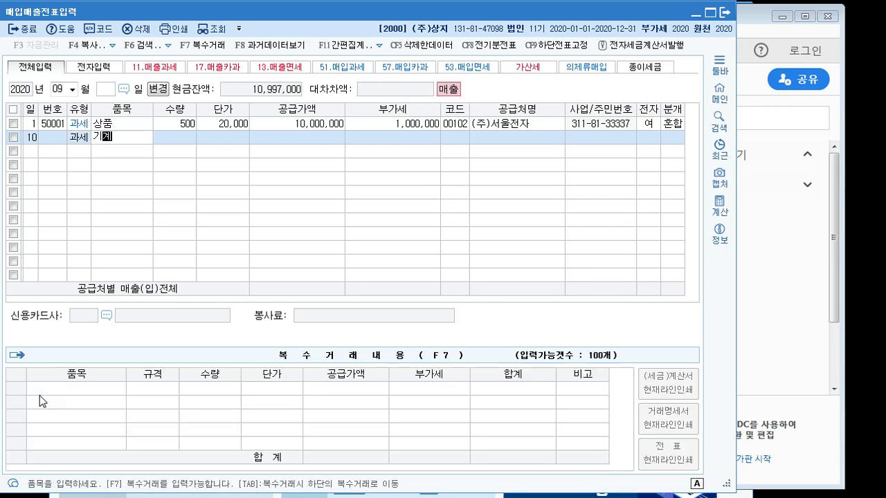
pyautogui.press('Return')
pyautogui.press('Return')
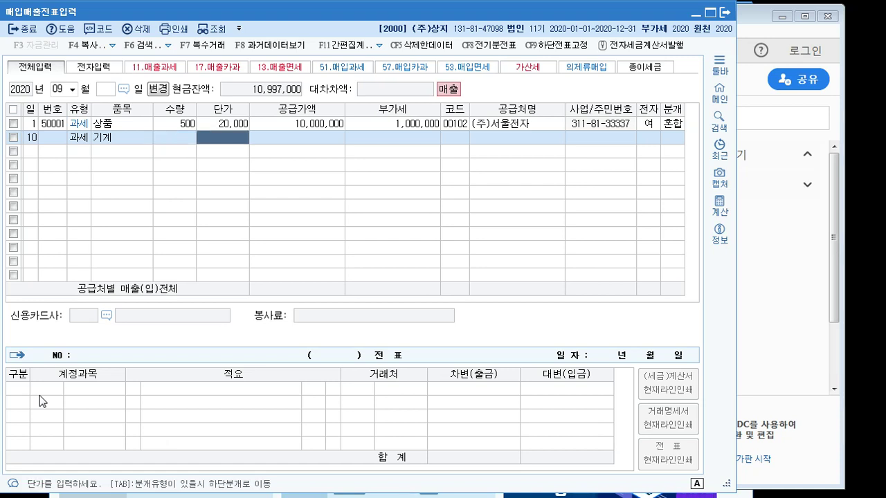
pyautogui.press('Return')
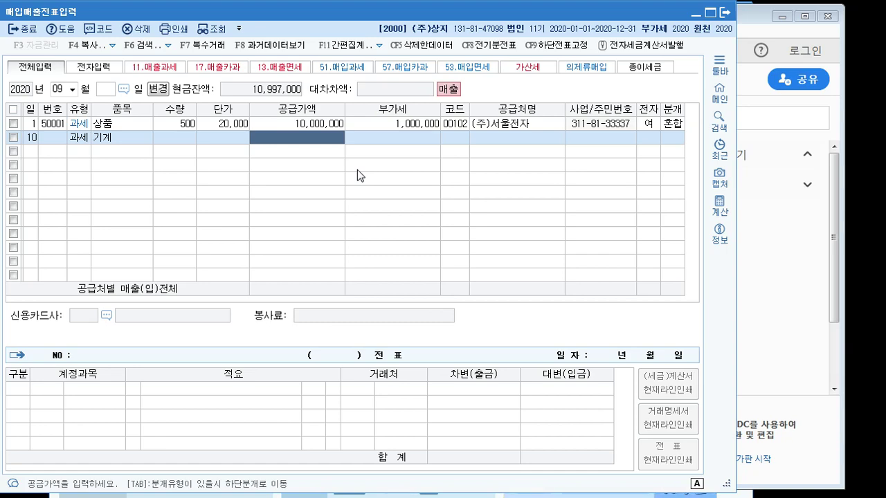
# Recheck the machinery disposal amounts of question [6] in the textbook PDF and return to the KcLep voucher window.
pyautogui.hotkey('alt', 'Tab')
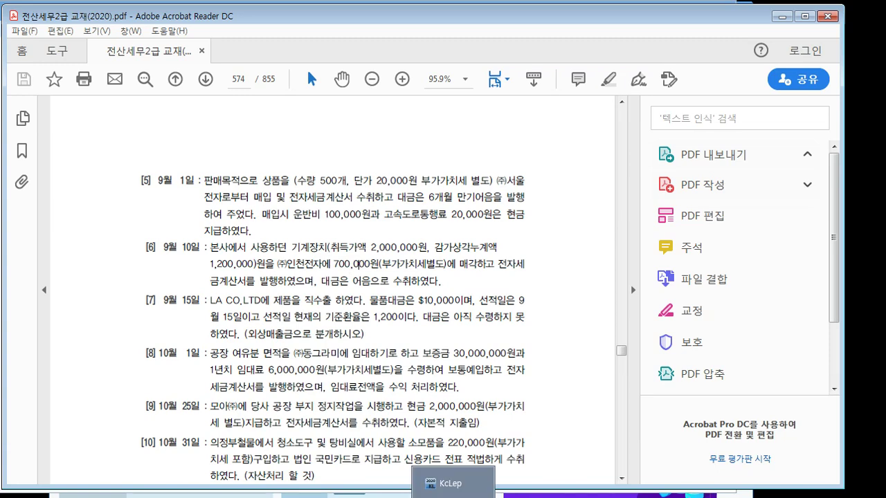
pyautogui.click(477, 493)
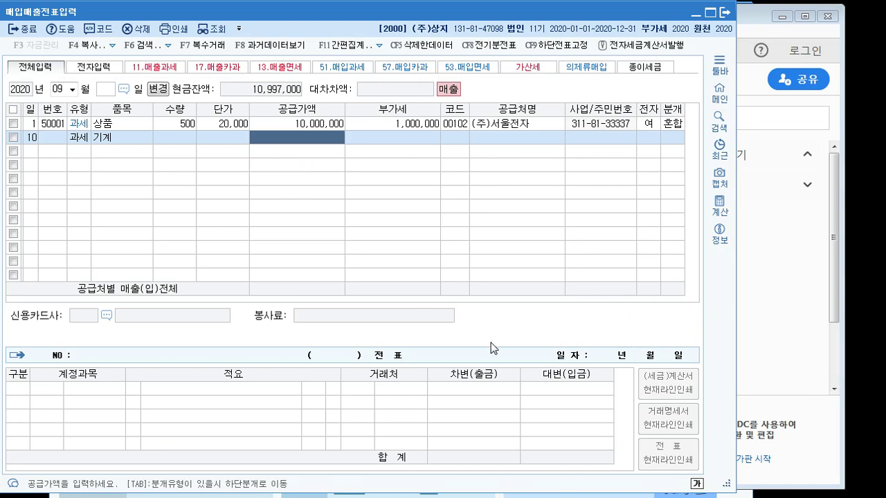
# Enter 700,000 as the supply amount of the September 10 machinery sale and choose (주)인천전자 (00106) as the trading partner.
pyautogui.write('7000000')
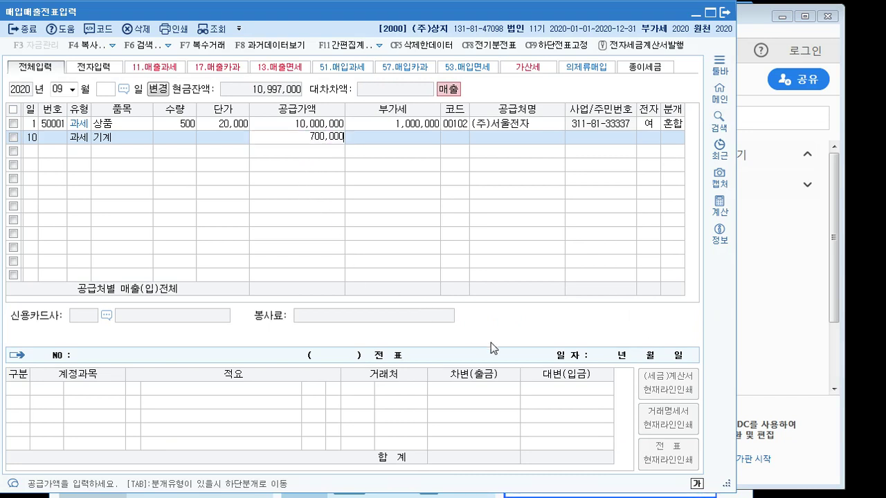
pyautogui.press('Return')
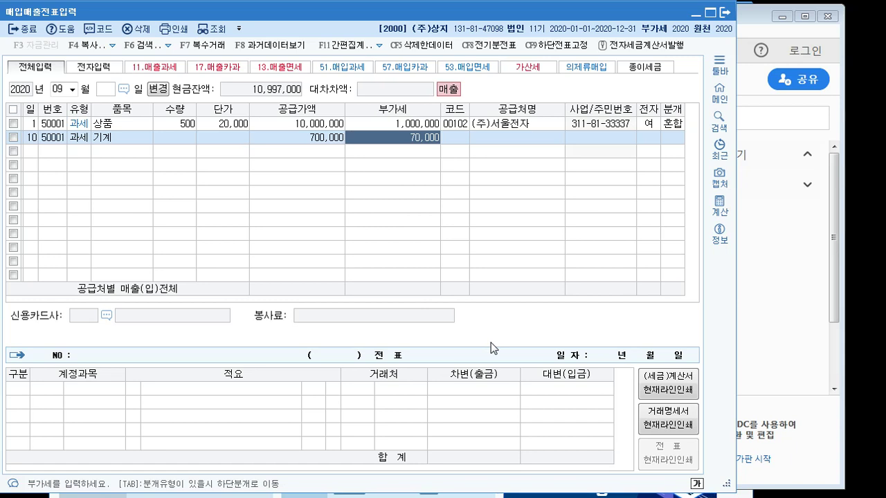
pyautogui.press('Return')
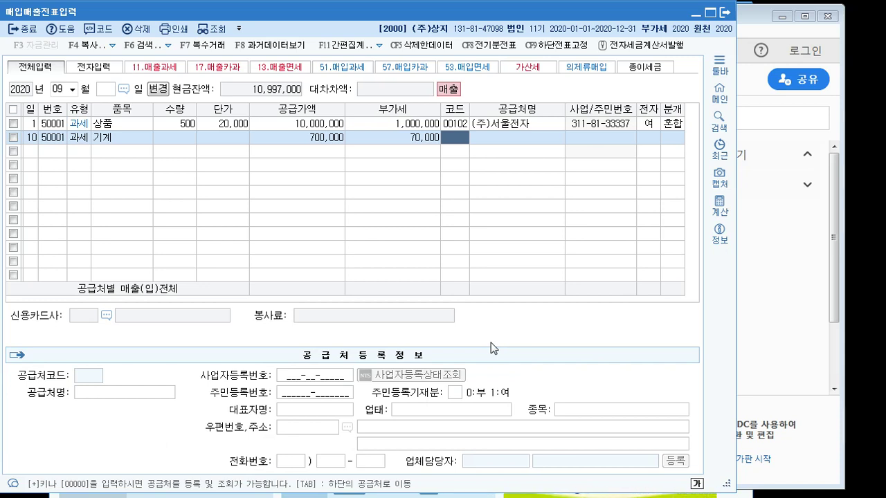
pyautogui.write('인천')
pyautogui.press('Return')
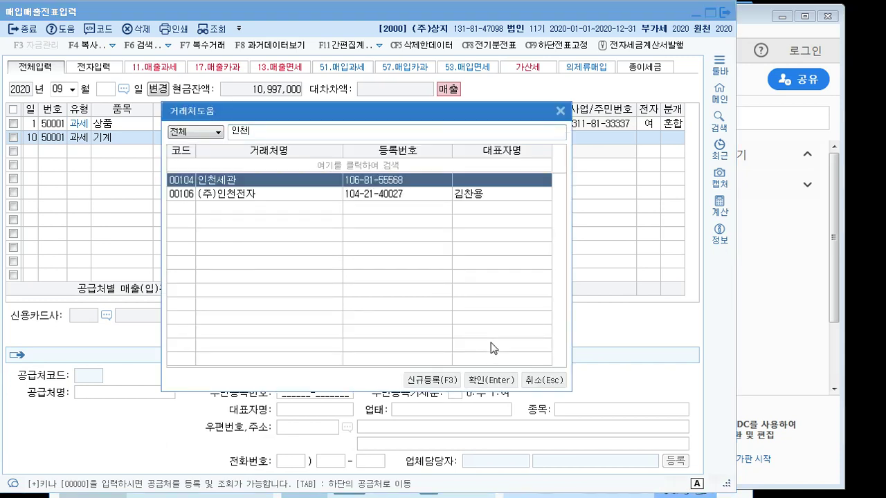
pyautogui.press('Down')
pyautogui.press('Return')
pyautogui.press('Return')
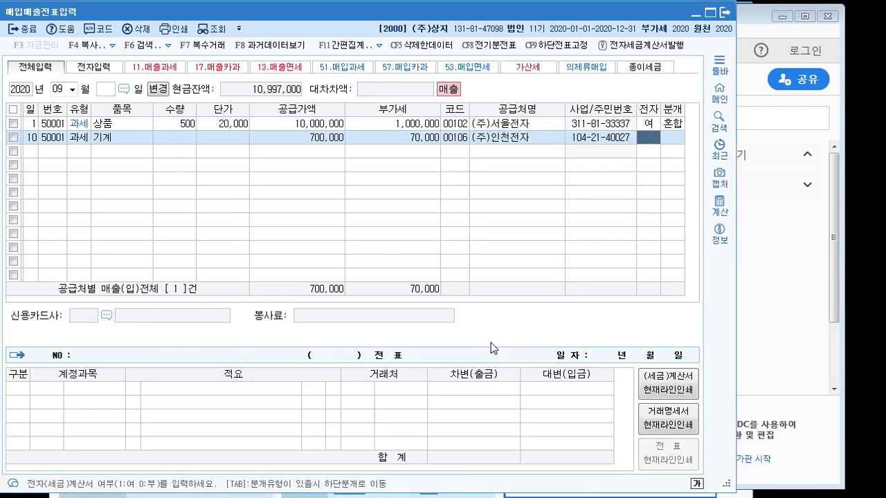
# Mark the machinery sale as an electronic tax invoice (여) and set its journal type to 혼합 (3).
pyautogui.write('1')
pyautogui.press('Return')
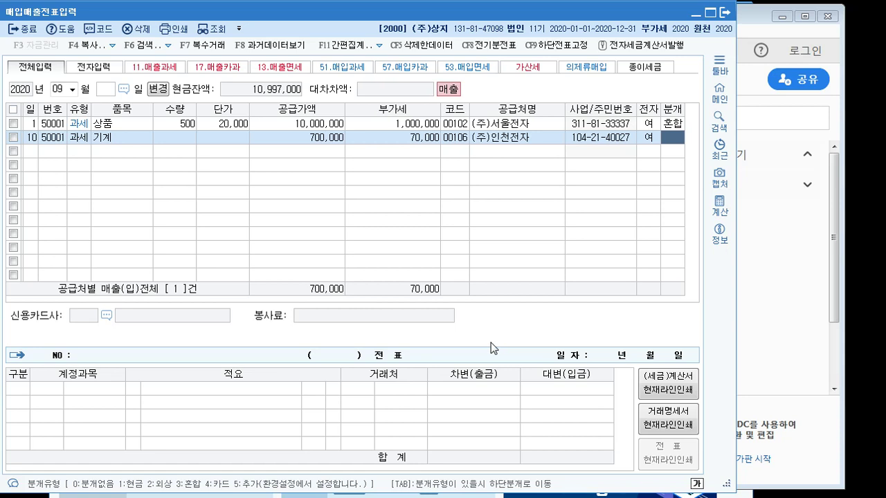
pyautogui.write('3')
pyautogui.press('Return')
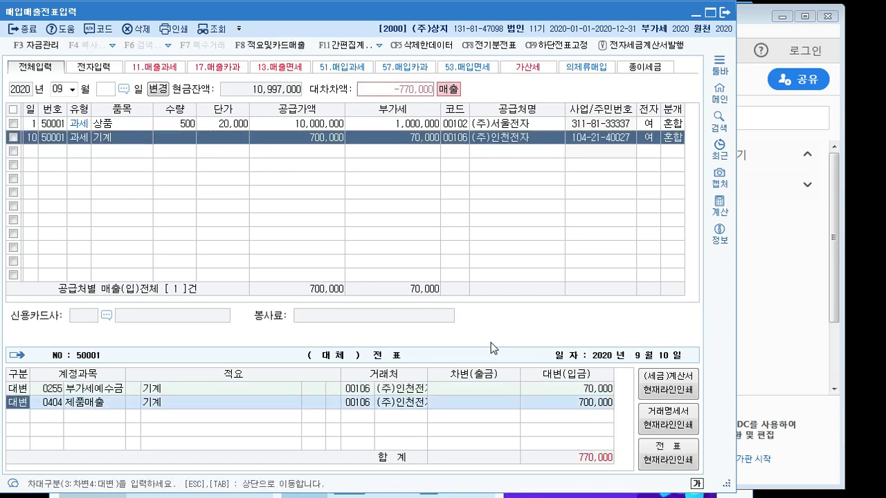
# Change the account on the 제품매출 credit line to 미수금 (0120) in the machinery voucher.
pyautogui.press('Return')
pyautogui.press('Return')
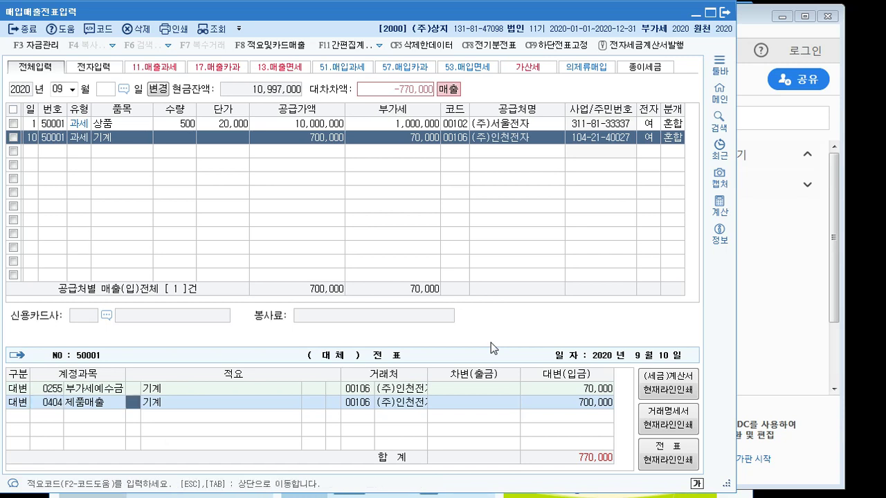
pyautogui.press('Return')
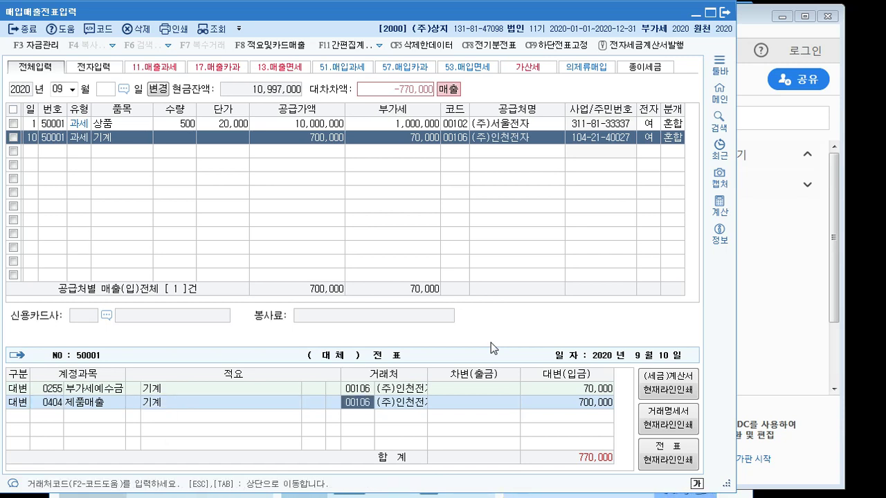
pyautogui.press('Left')
pyautogui.press('Left')
pyautogui.press('Left')
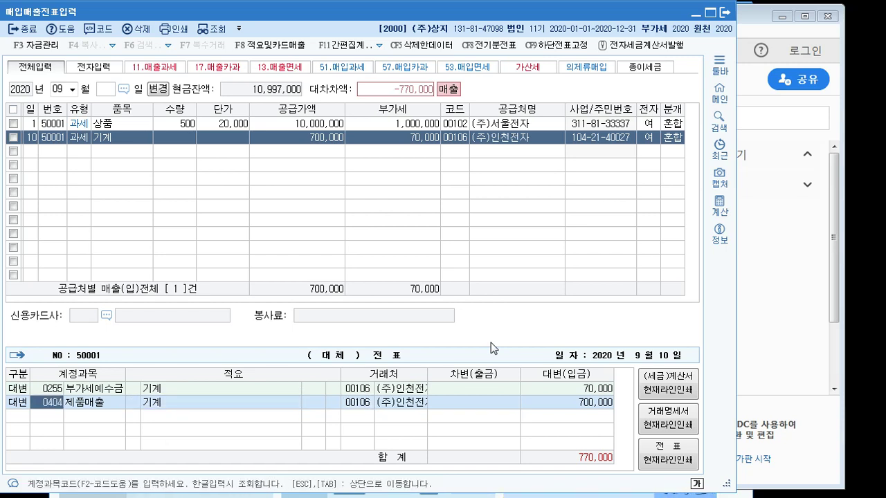
pyautogui.write('미수')
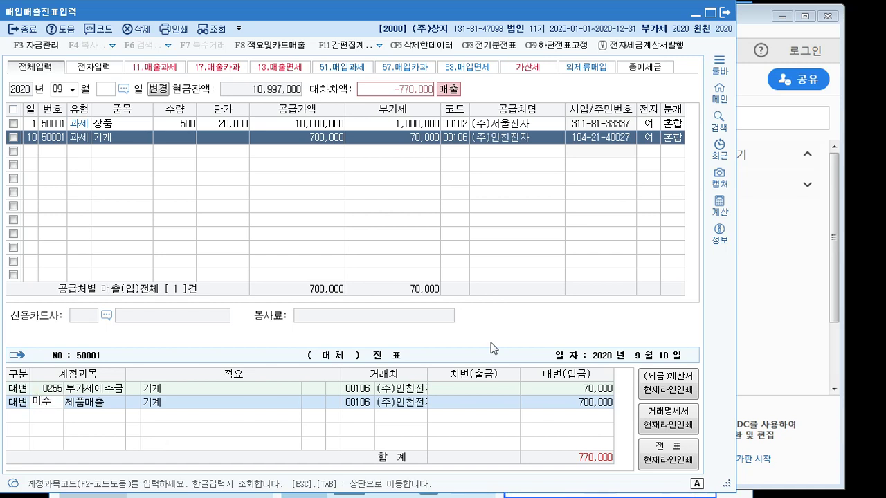
pyautogui.press('Return')
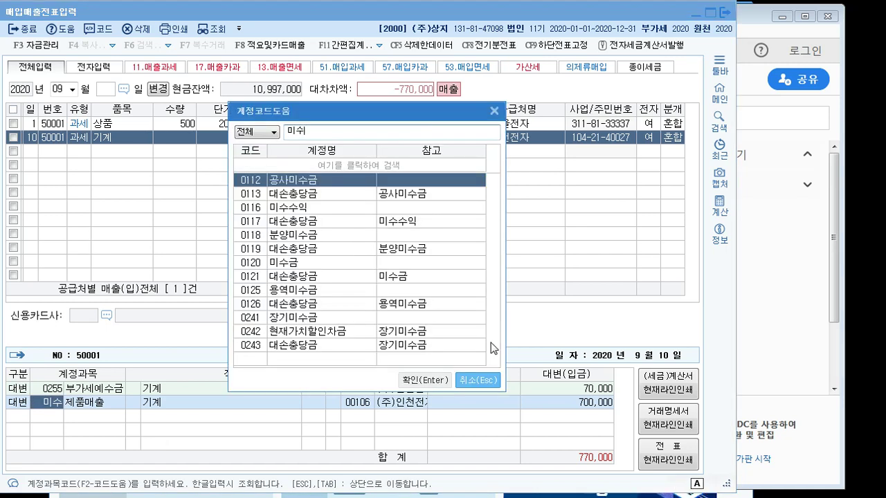
pyautogui.press('Down')
pyautogui.press('Down')
pyautogui.press('Down')
pyautogui.press('Down')
pyautogui.press('Down')
pyautogui.press('Down')
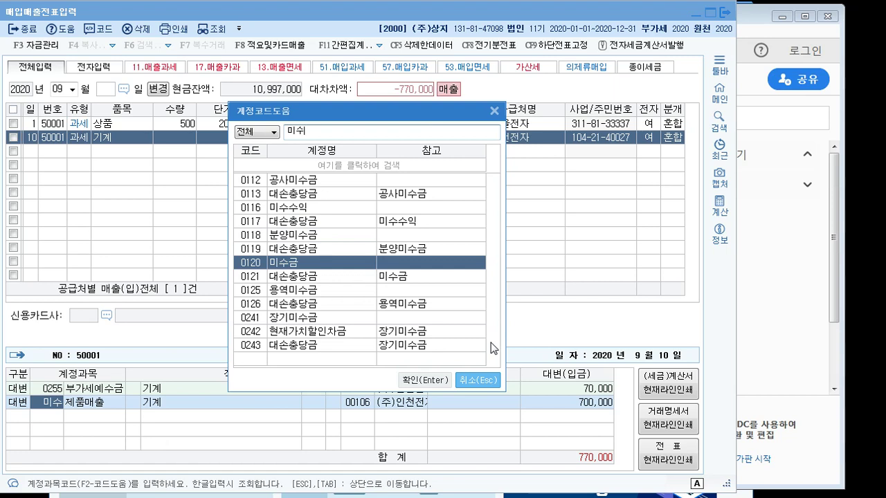
pyautogui.press('Return')
pyautogui.press('Return')
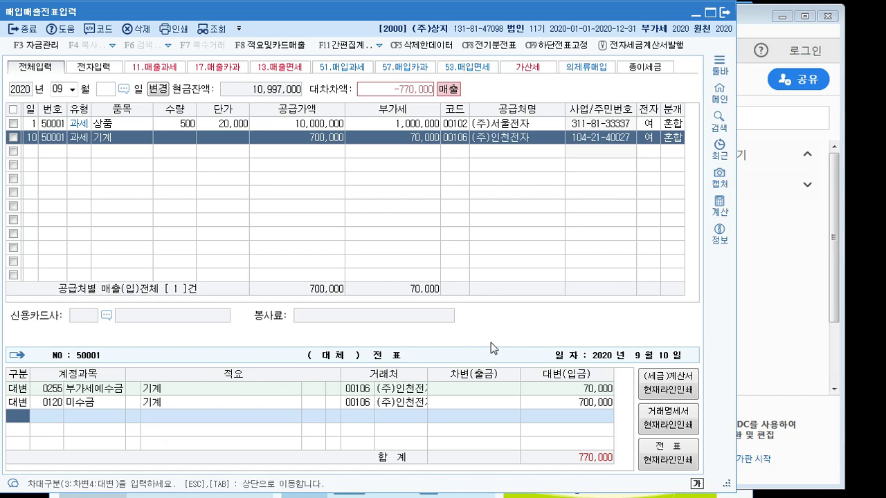
# Add a credit line for 기계장치 (0206) with 2,000,000 to the machinery voucher.
pyautogui.write('3')
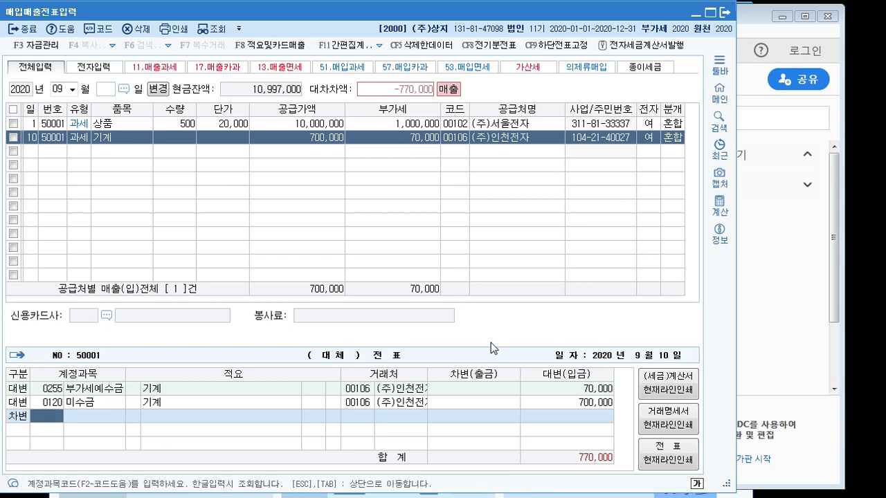
pyautogui.press('Left')
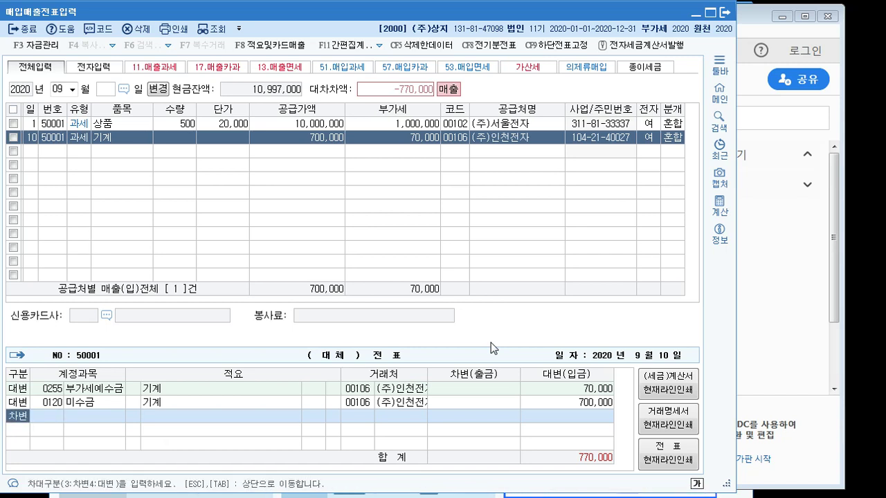
pyautogui.write('4기계')
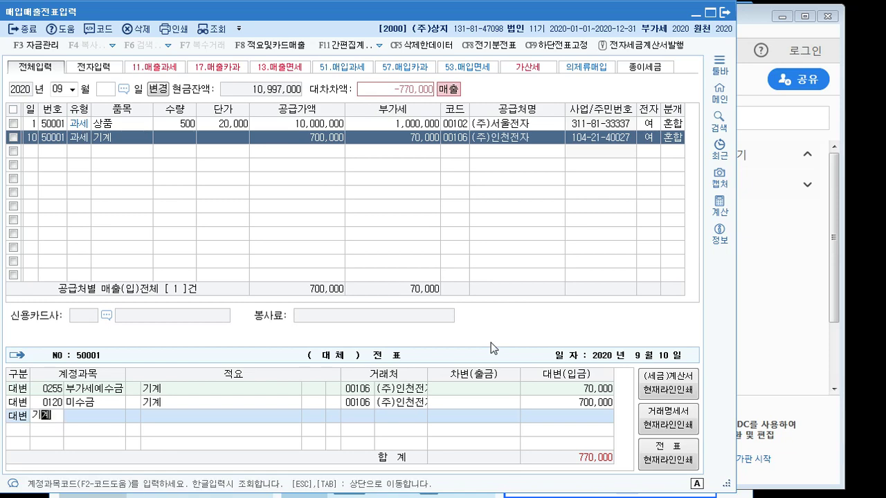
pyautogui.press('Return')
pyautogui.press('Return')
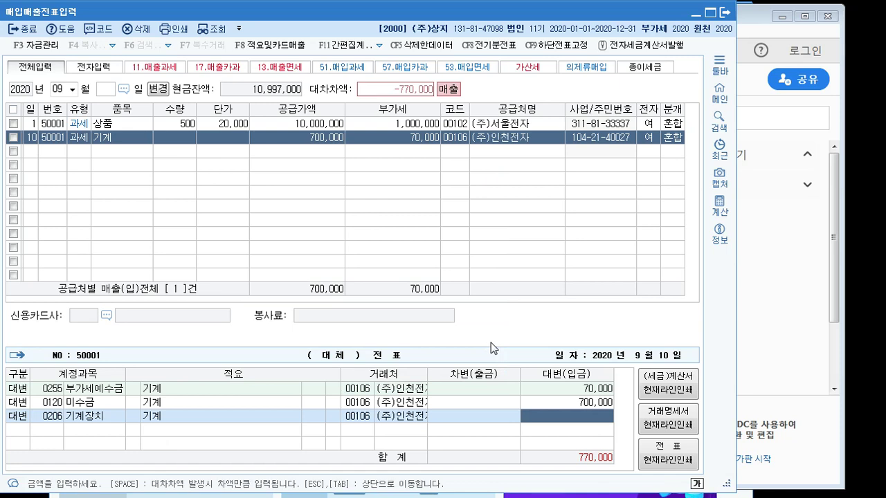
pyautogui.write('2000000')
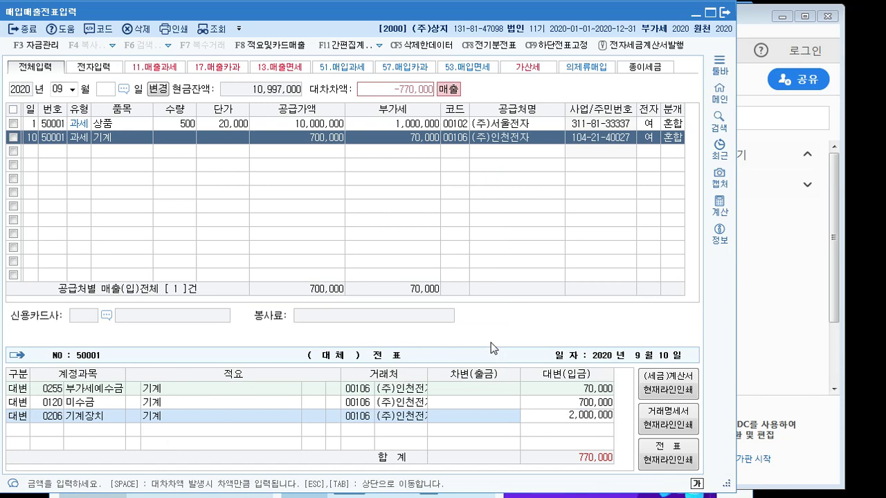
pyautogui.press('Return')
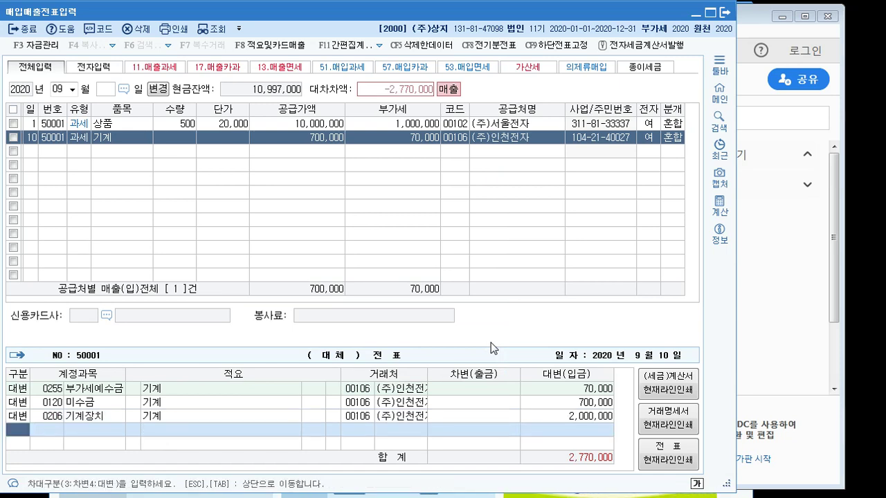
# Add a debit line for 감가상각누계액 (0207) with 1,200,000 to the machinery voucher.
pyautogui.write('3')
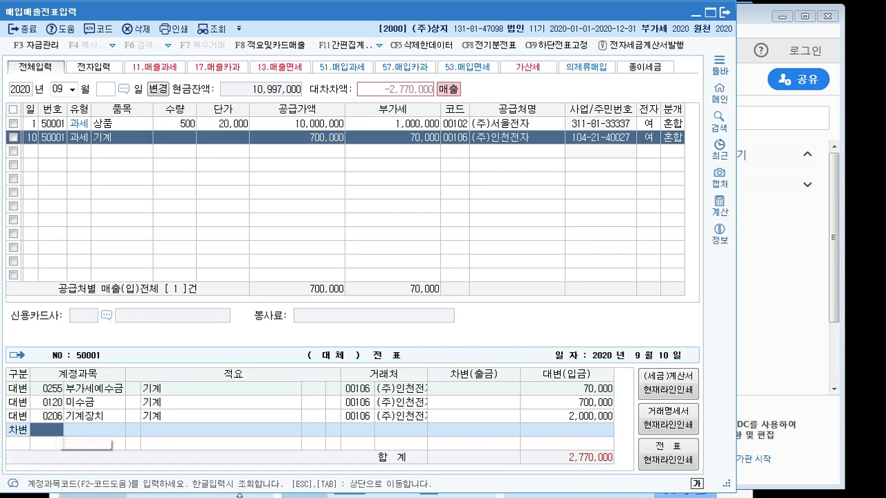
pyautogui.write('207')
pyautogui.press('Return')
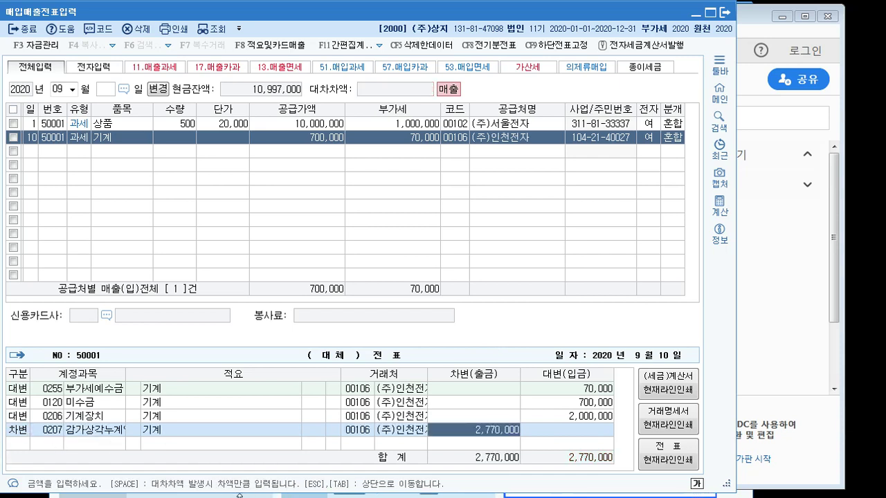
pyautogui.write('1')
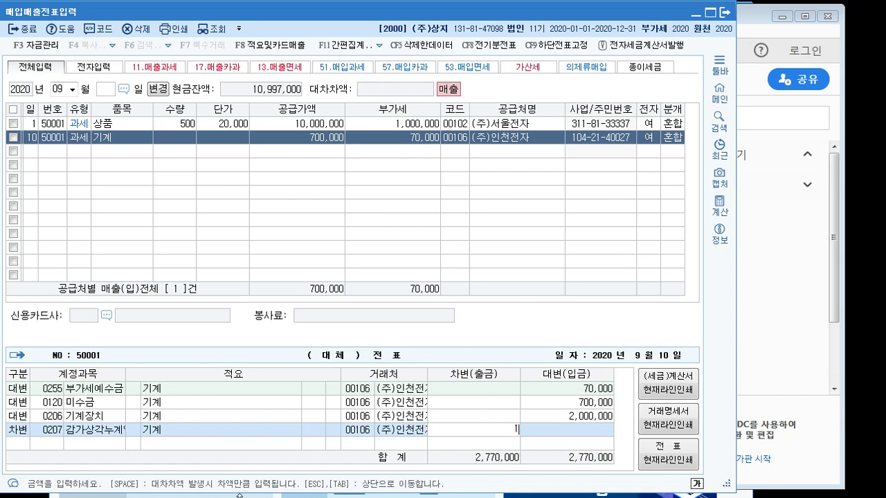
pyautogui.write(',200,000')
pyautogui.press('Return')
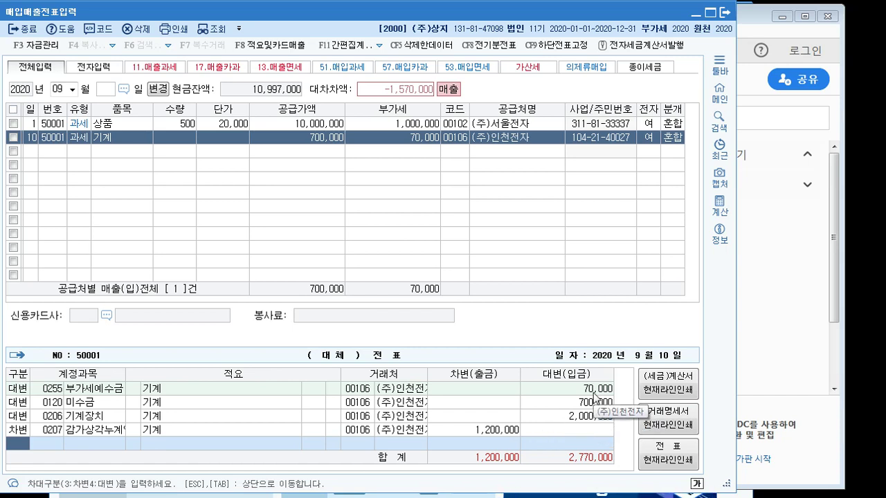
# Set the amount of the 미수금 (0120) line to 770,000.
pyautogui.click(96, 403)
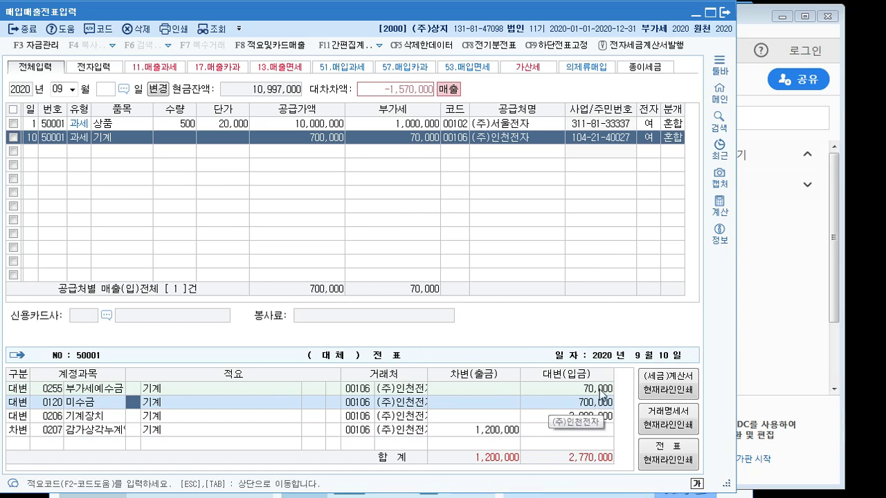
pyautogui.click(584, 404)
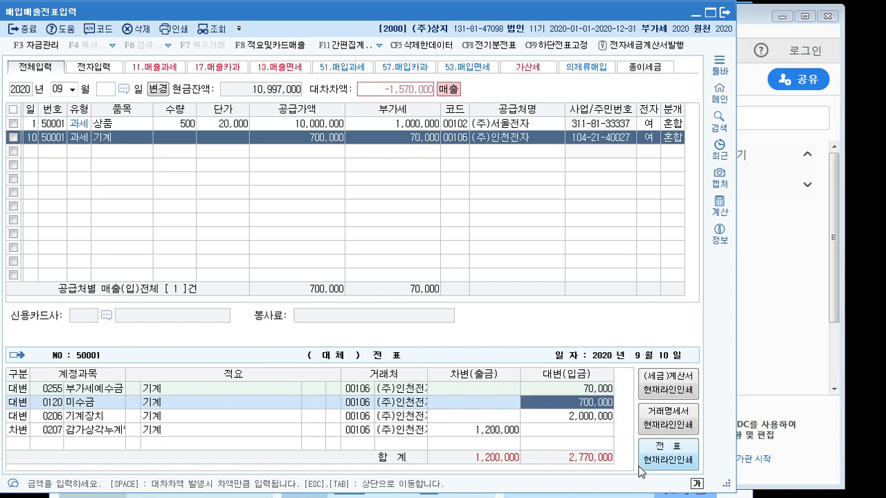
pyautogui.write('770')
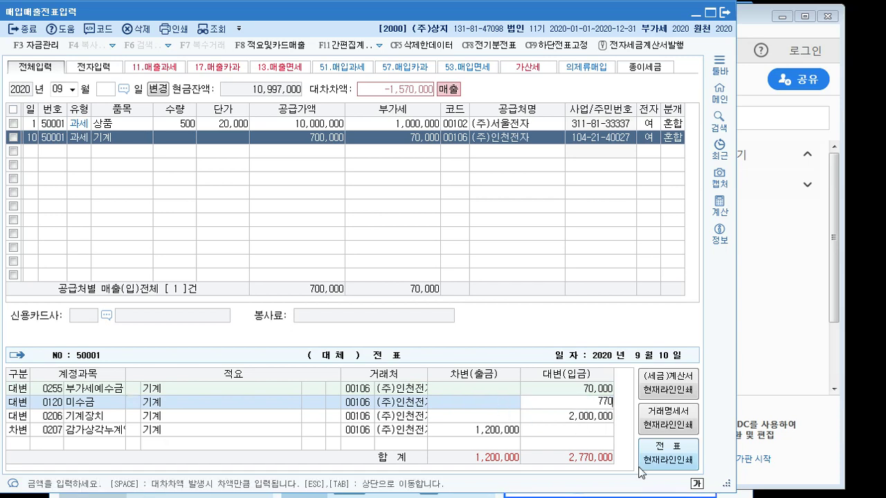
pyautogui.write(',000')
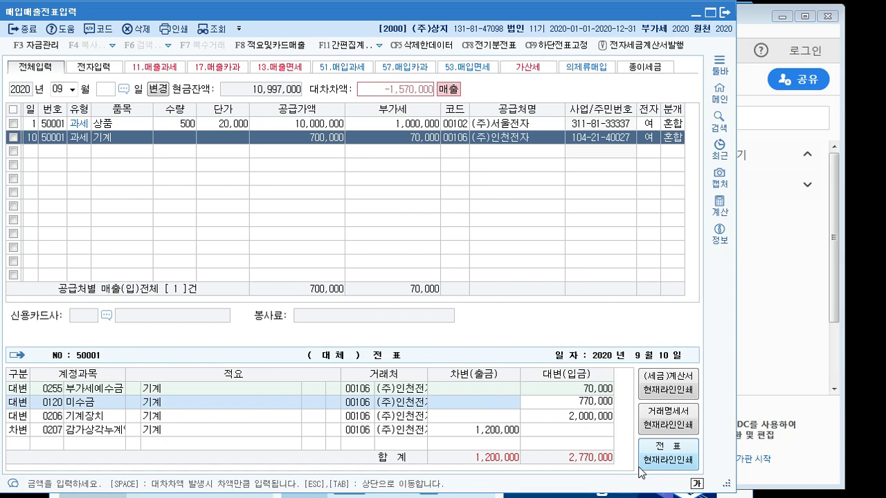
pyautogui.press('Return')
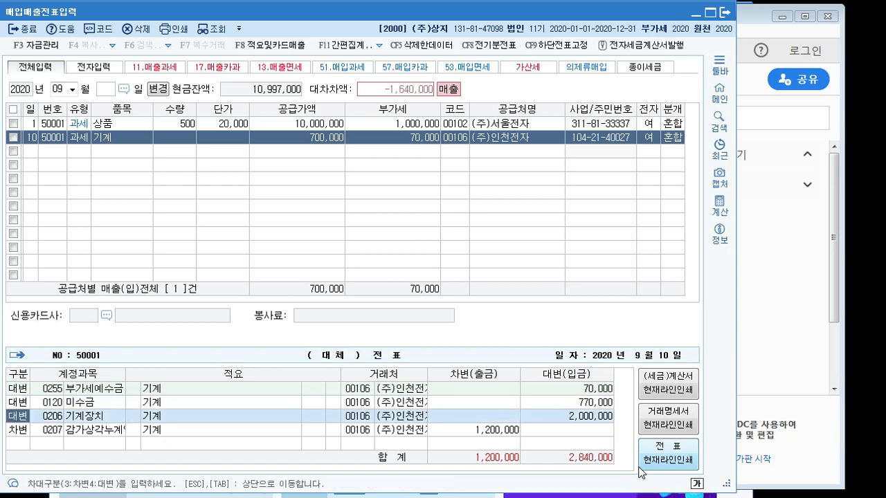
# Add a debit line for 유형자산처분손실 (0970) with 100,000 to the machinery voucher.
pyautogui.press('Down')
pyautogui.press('Down')
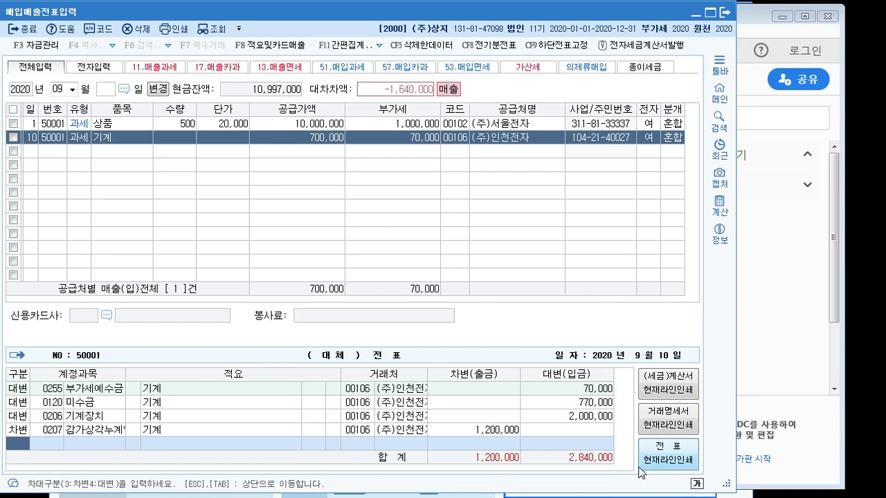
pyautogui.write('3')
pyautogui.press('Return')
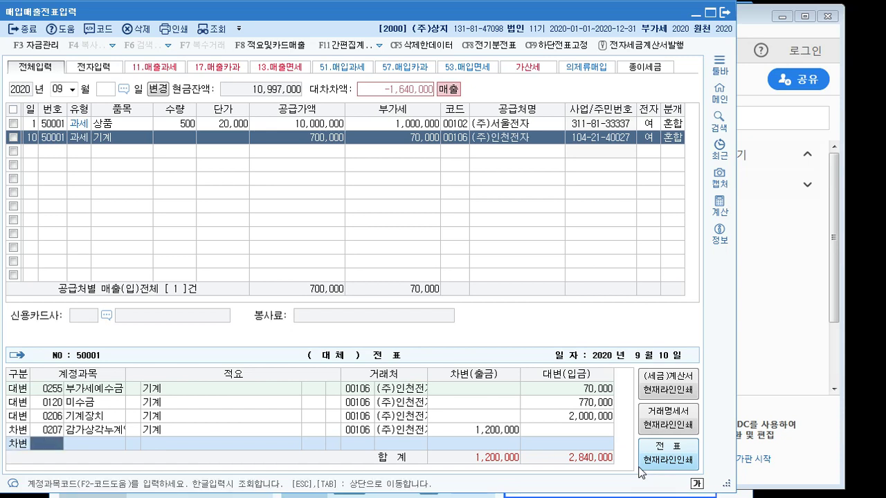
pyautogui.write('유형')
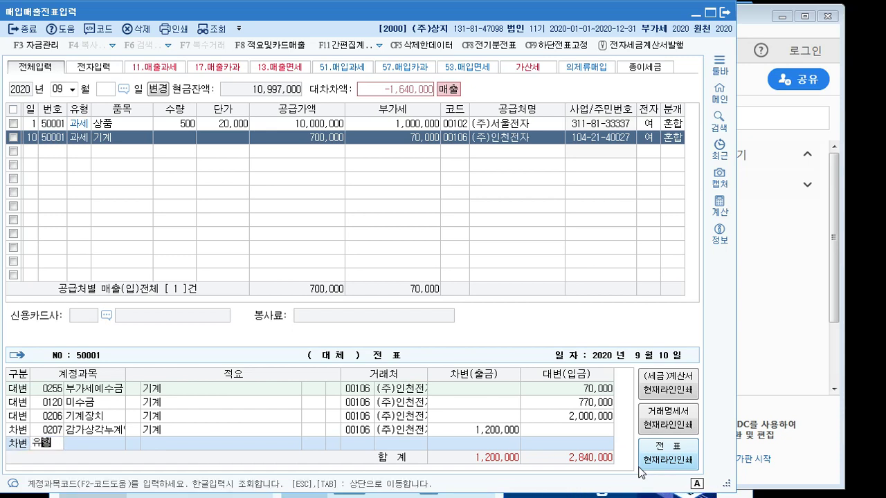
pyautogui.press('Return')
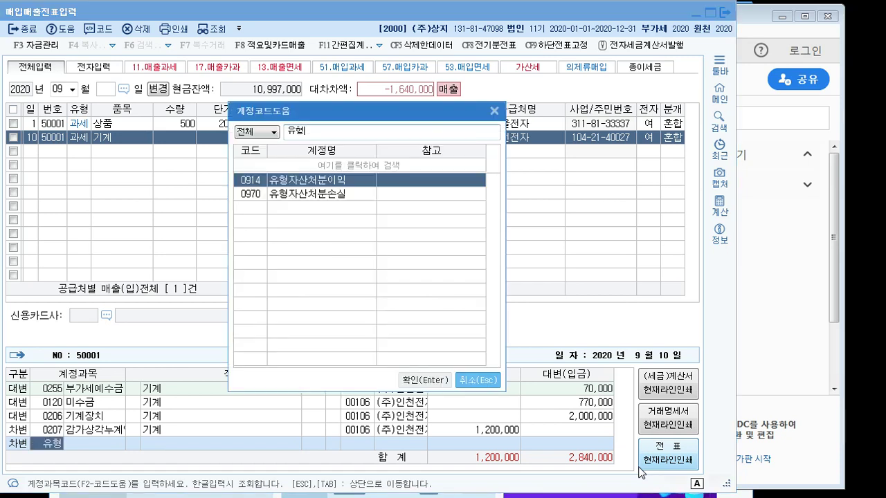
pyautogui.press('Down')
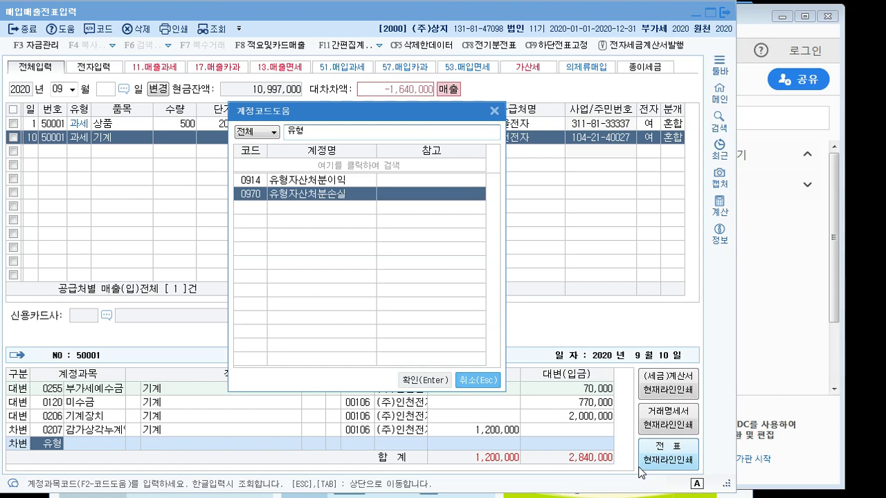
pyautogui.press('Return')
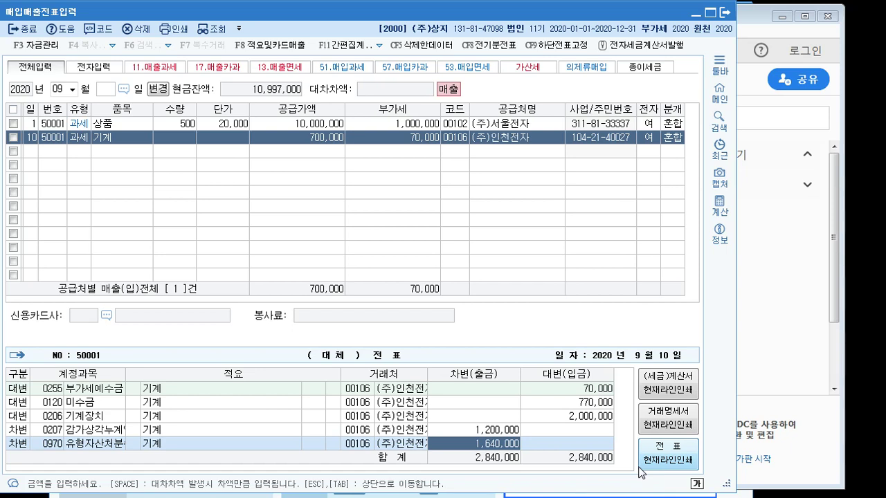
pyautogui.write('100')
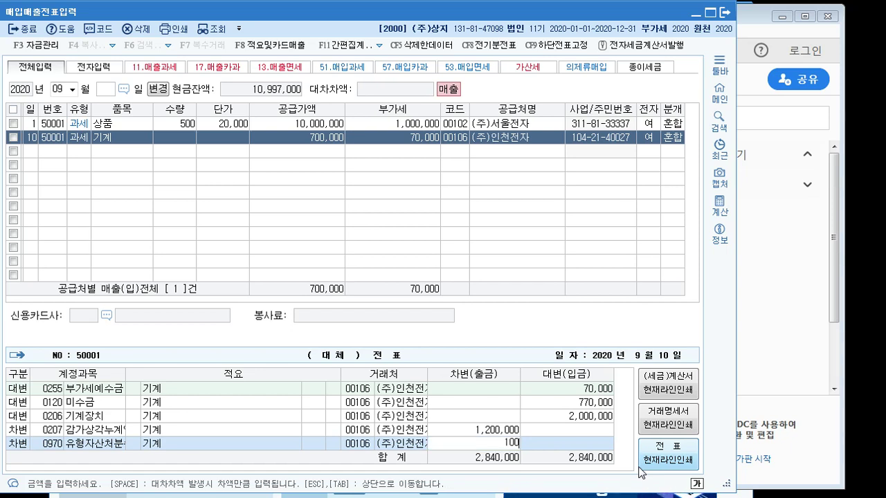
pyautogui.write(',000')
pyautogui.press('Return')
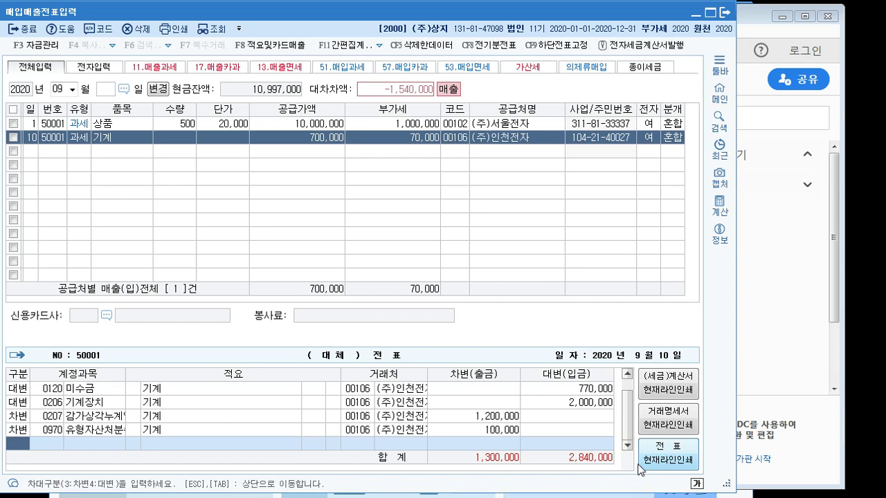
# Switch the 미수금 (0120) line of the machinery voucher from credit to debit.
pyautogui.click(501, 421)
pyautogui.click(500, 436)
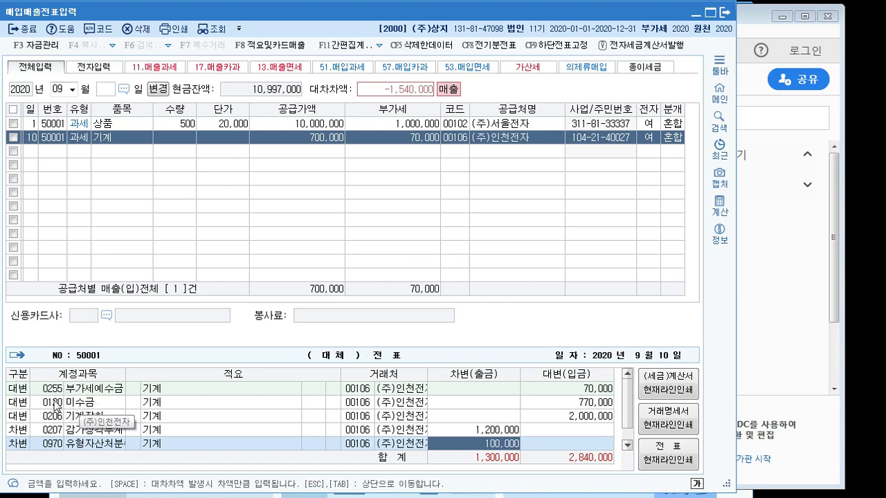
pyautogui.click(24, 405)
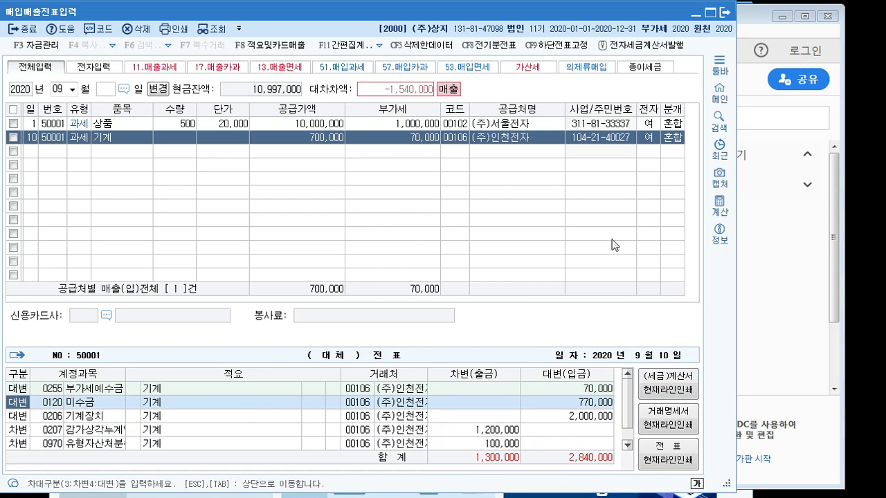
pyautogui.write('3')
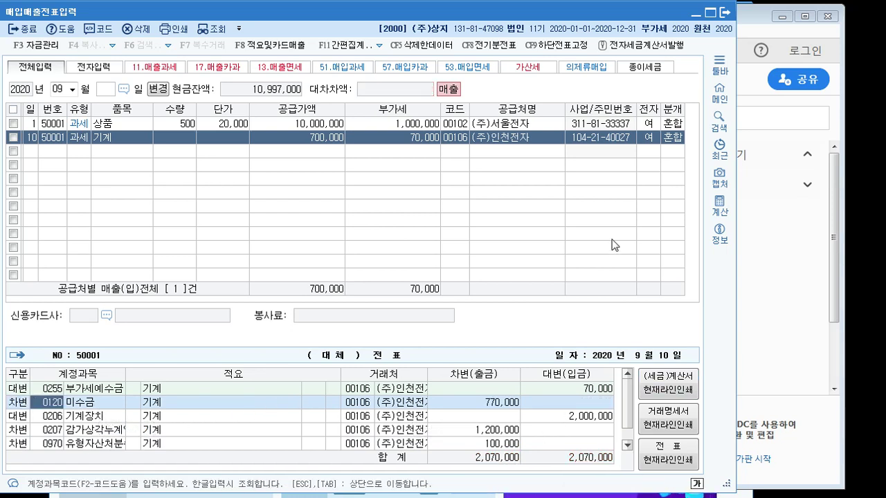
pyautogui.press('Return')
pyautogui.press('Return')
pyautogui.press('Return')
pyautogui.press('Return')
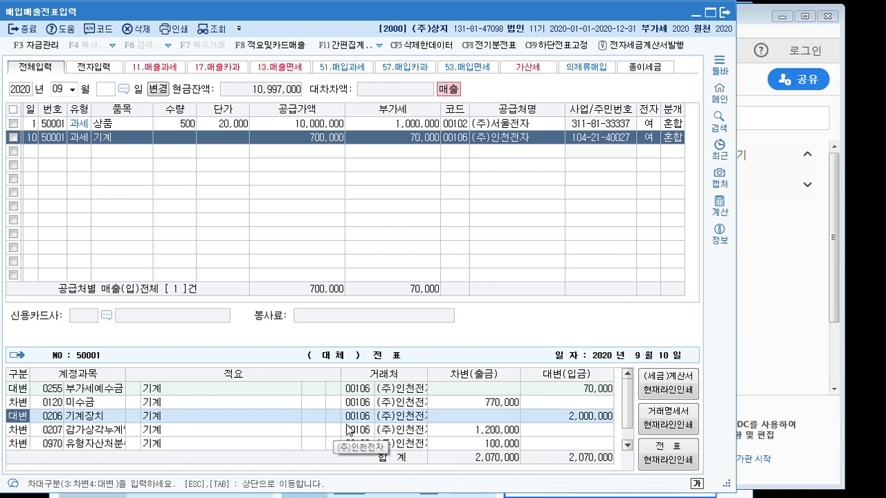
# Review the debit and credit amounts of the machinery voucher's 기계장치, 감가상각누계액, 미수금, 부가세예수금 and 유형자산처분손실 lines.
pyautogui.click(579, 416)
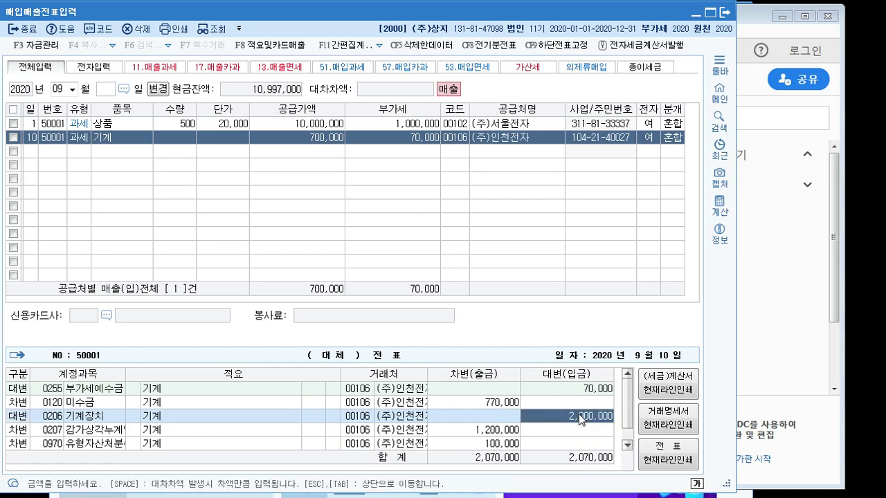
pyautogui.click(493, 430)
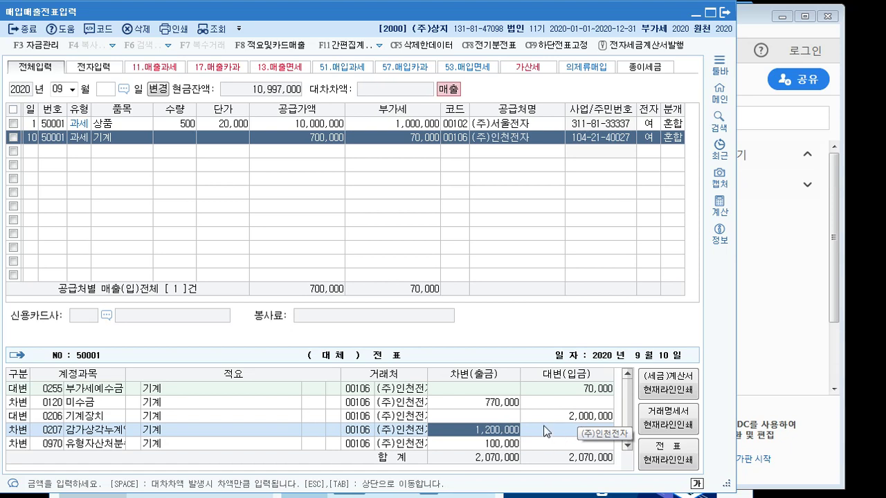
pyautogui.click(590, 417)
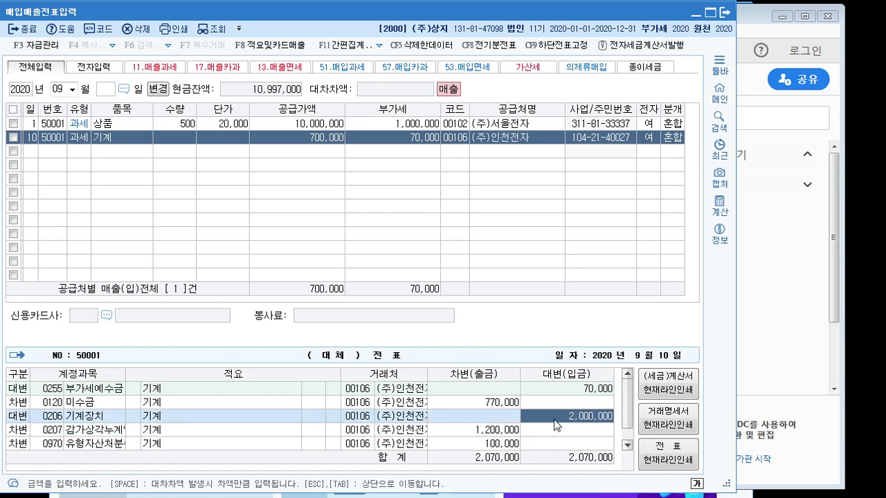
pyautogui.click(496, 434)
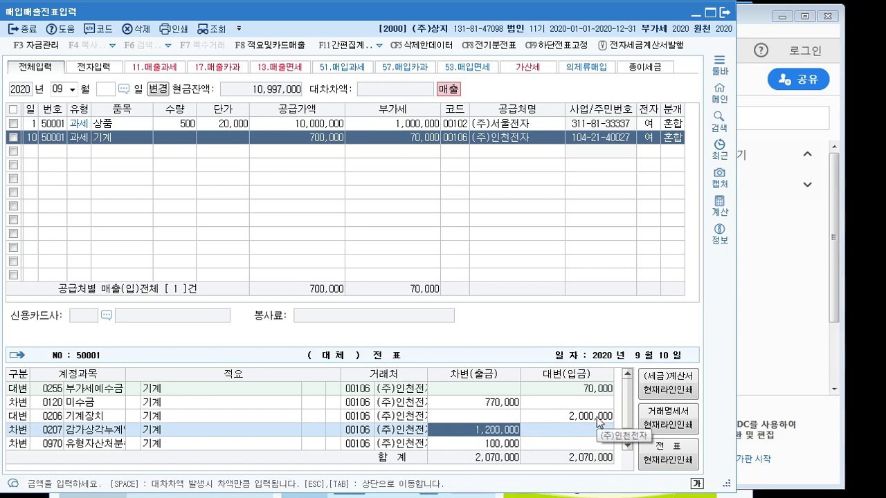
pyautogui.click(503, 405)
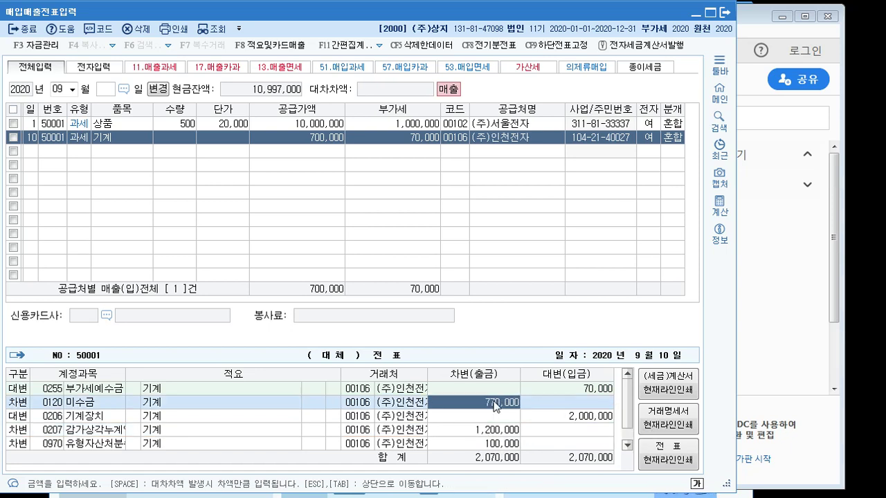
pyautogui.click(498, 446)
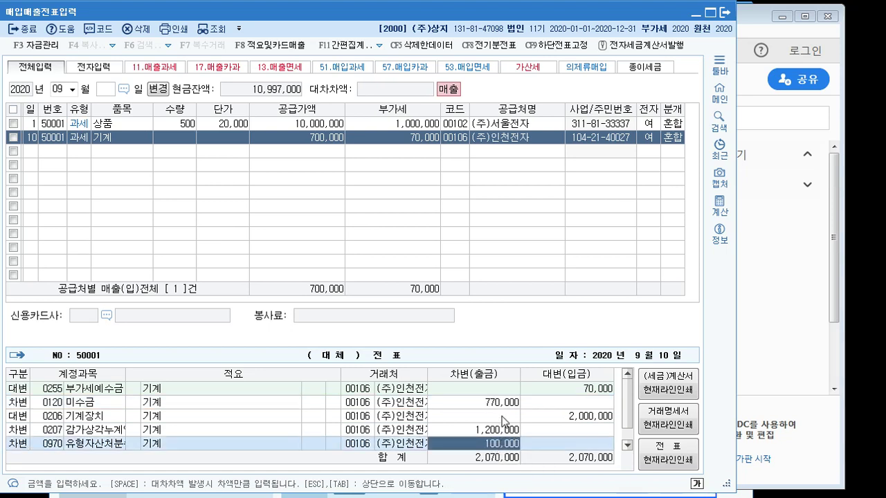
pyautogui.click(504, 404)
pyautogui.click(504, 447)
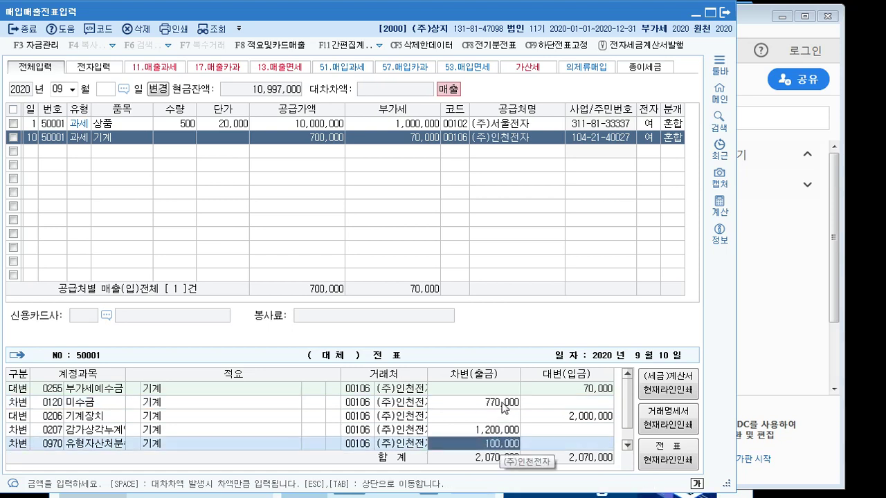
pyautogui.click(505, 405)
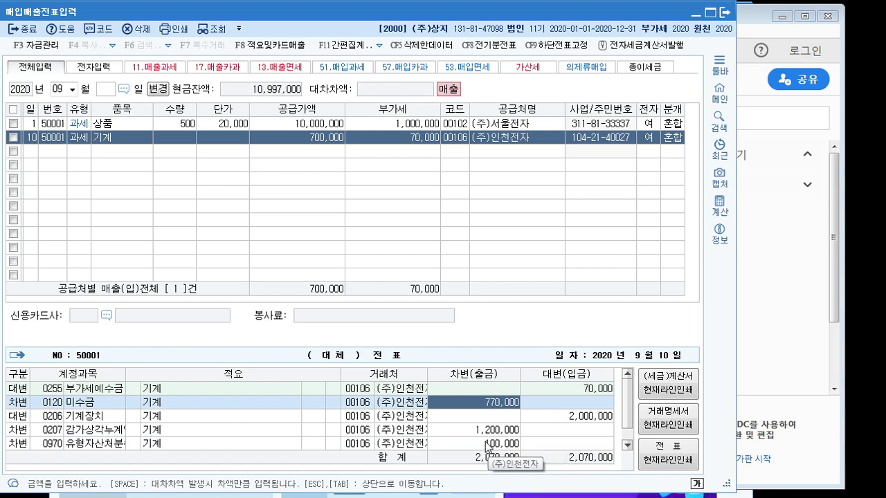
pyautogui.click(604, 407)
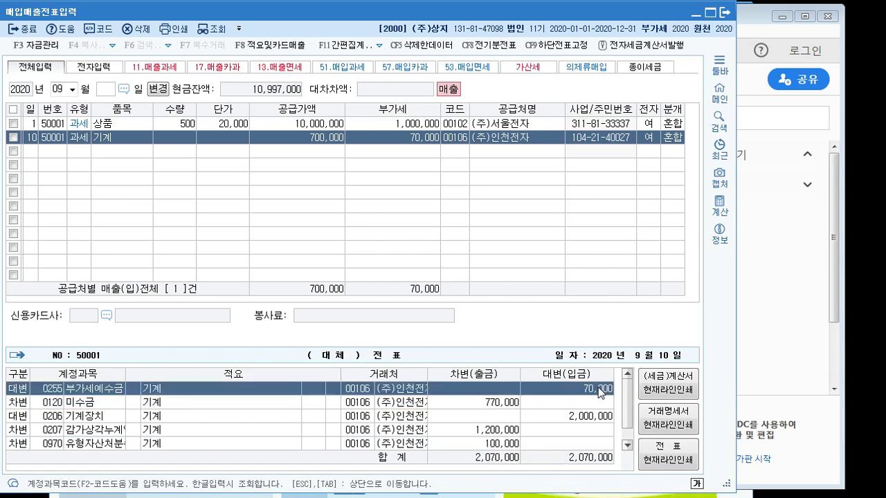
pyautogui.click(489, 411)
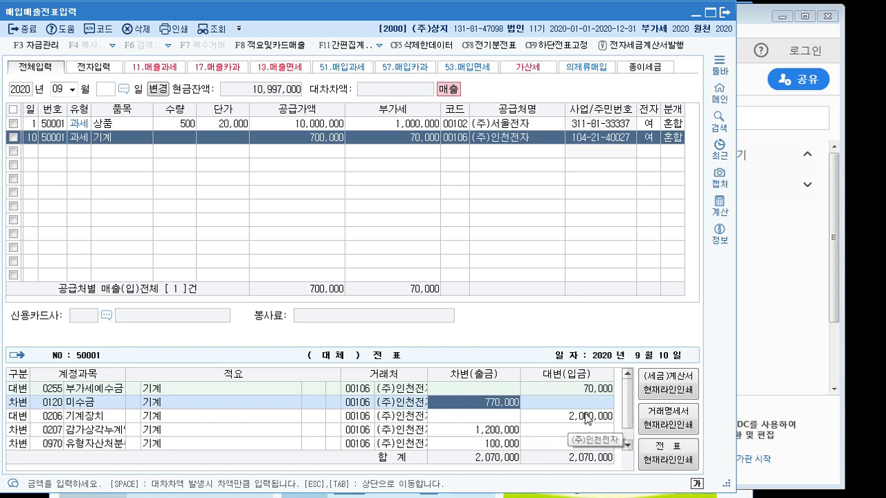
pyautogui.click(585, 417)
pyautogui.click(496, 432)
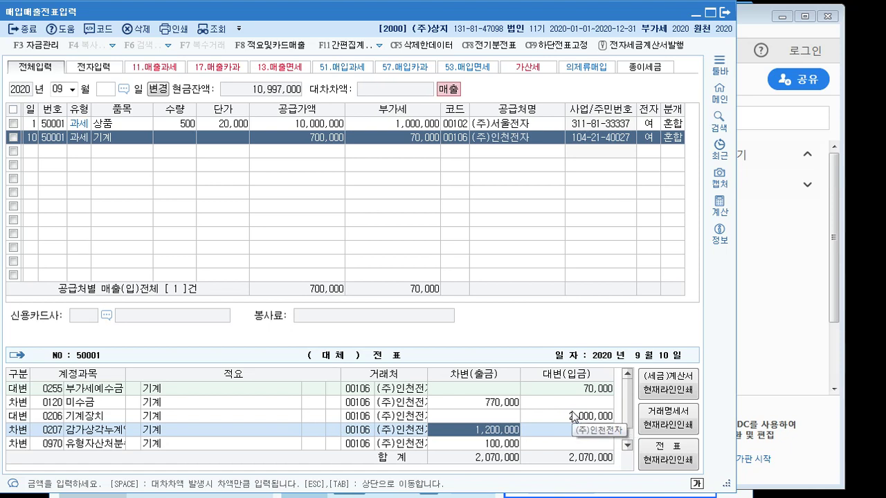
pyautogui.click(506, 445)
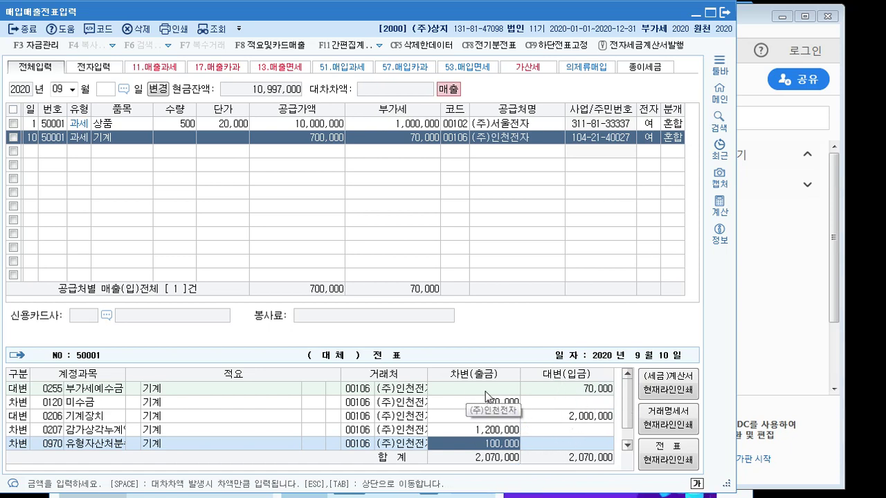
# Consult transaction [7] in the textbook PDF in Acrobat Reader and start a September 15 voucher of type 16 수출 in 매입매출전표입력.
pyautogui.click(27, 147)
pyautogui.click(55, 142)
pyautogui.click(58, 148)
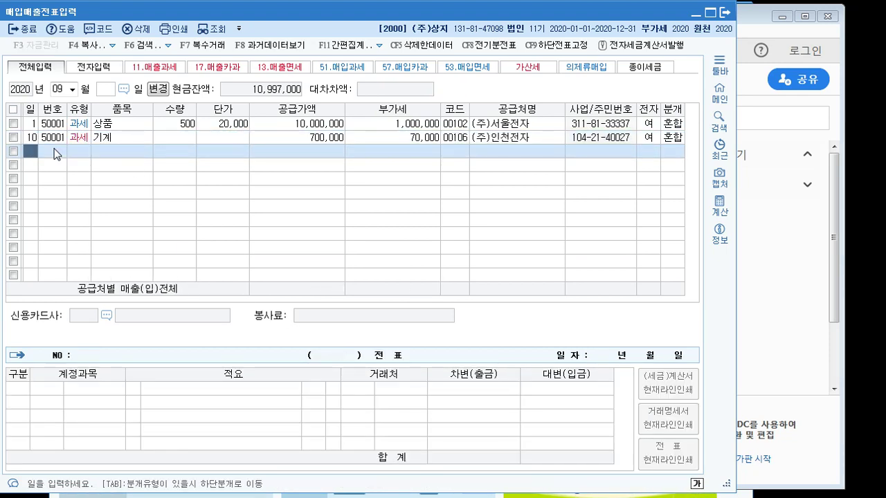
pyautogui.click(53, 141)
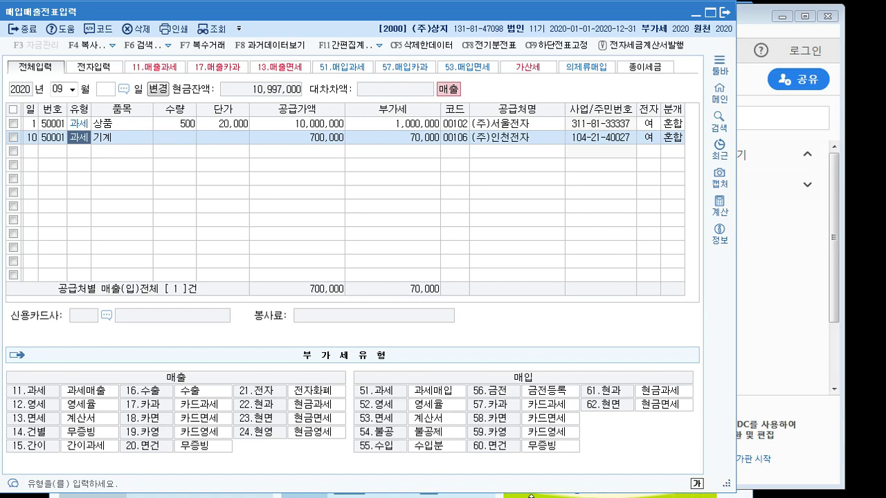
pyautogui.hotkey('alt', 'Tab')
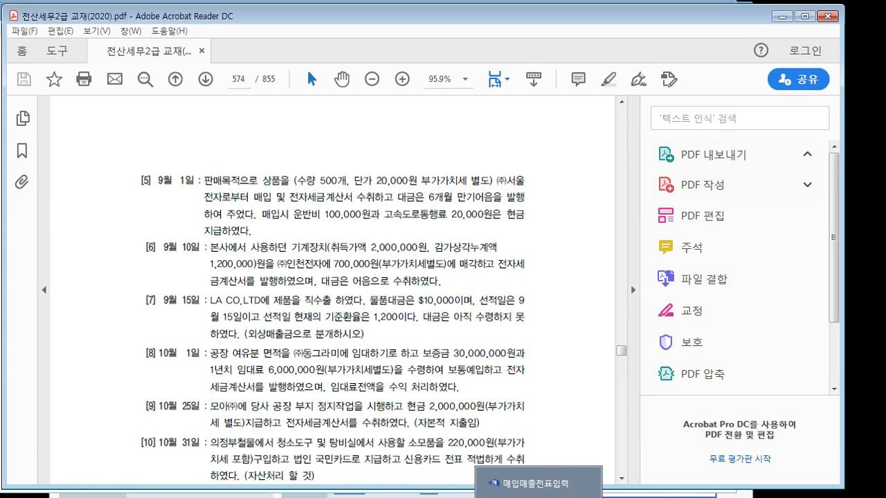
pyautogui.click(546, 494)
pyautogui.click(25, 152)
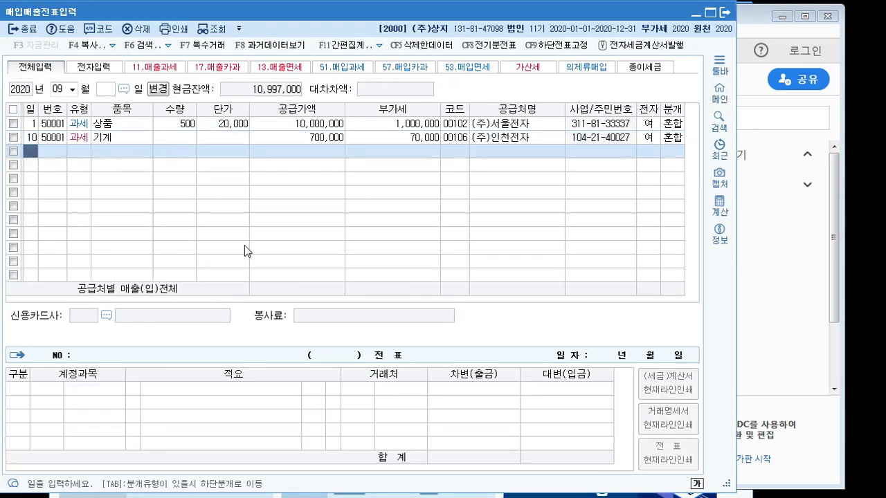
pyautogui.write('15')
pyautogui.press('Return')
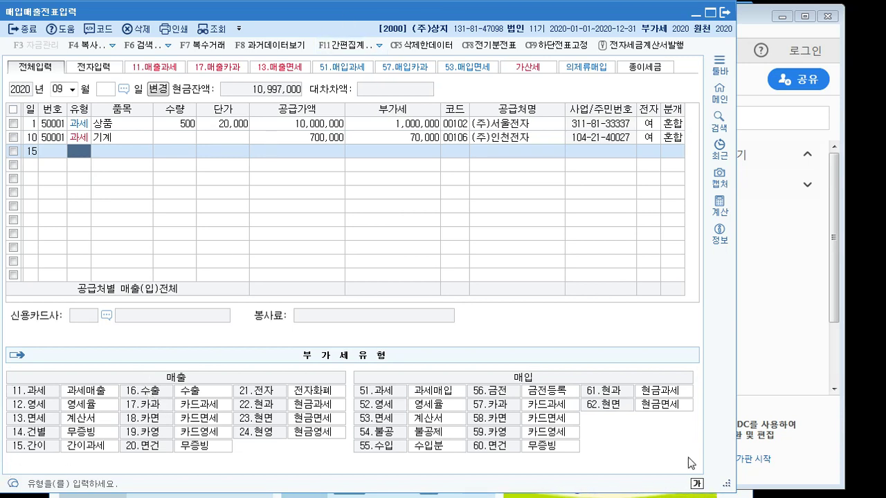
pyautogui.write('16')
pyautogui.press('Return')
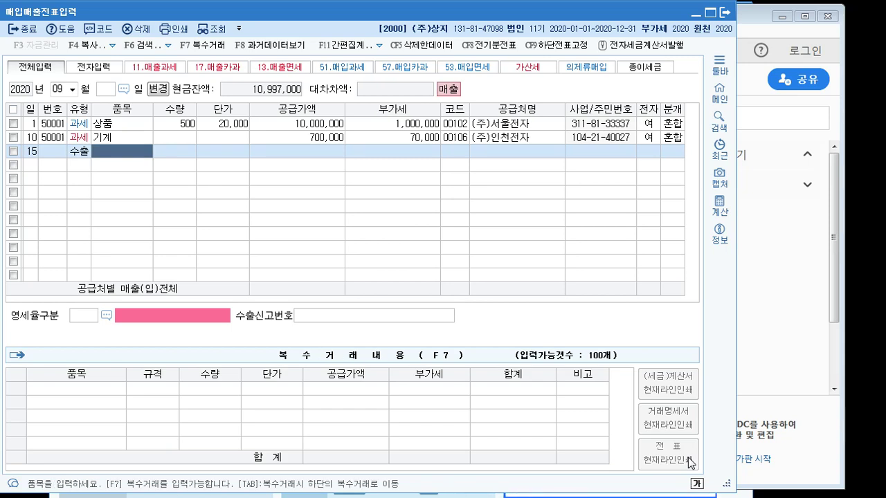
# Enter the item 제품 with a supply value of 12,000,000 on the September 15 export line, leaving quantity and unit price blank.
pyautogui.write('제품')
pyautogui.press('Return')
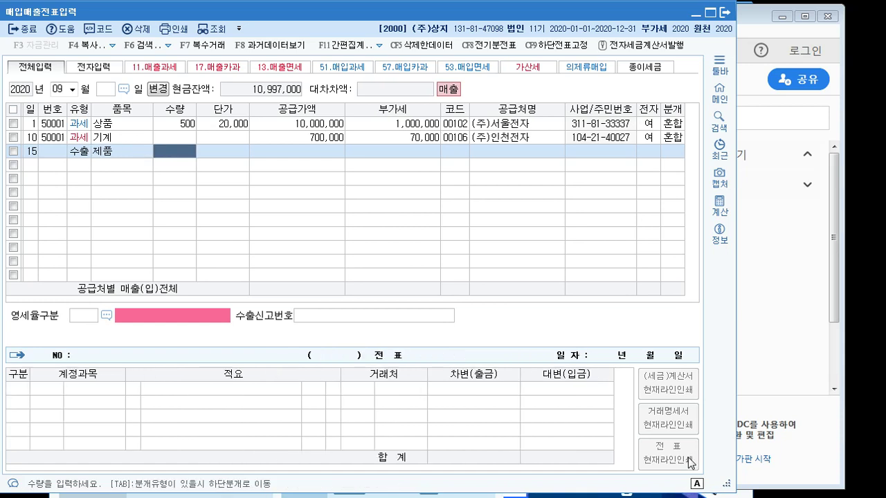
pyautogui.press('Return')
pyautogui.press('Return')
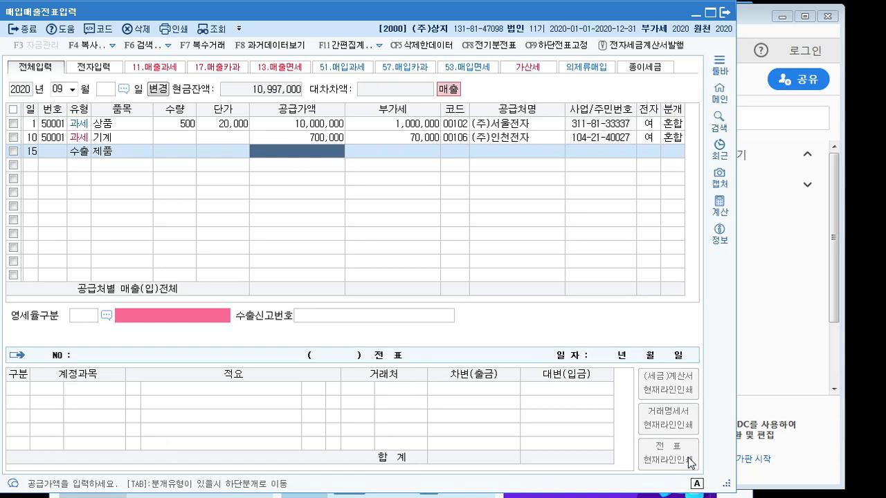
pyautogui.write('12000000')
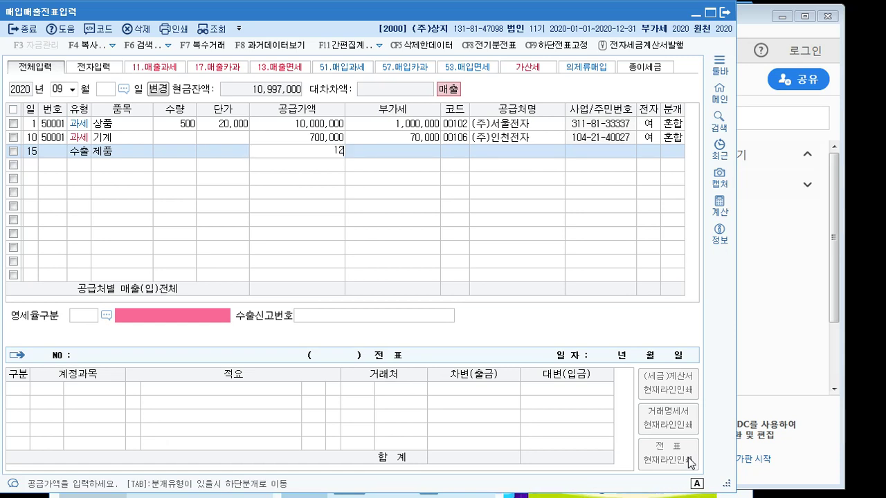
pyautogui.press('Return')
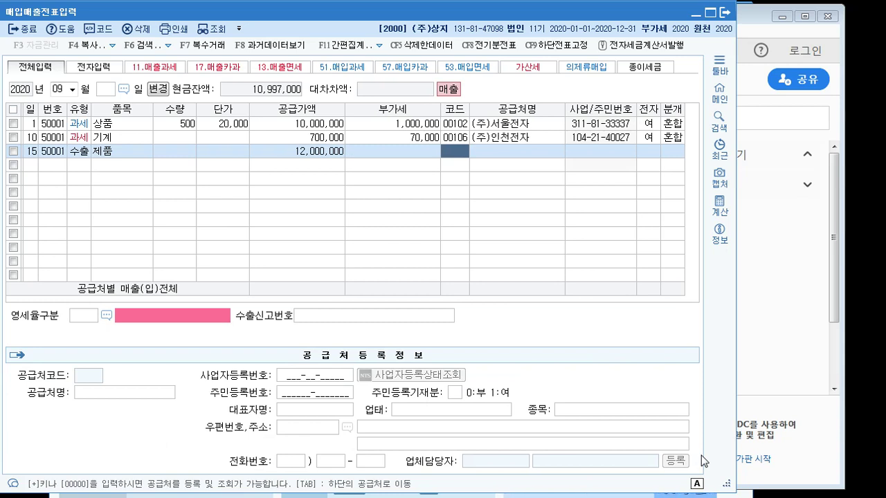
# Assign LA CO.LTD as the trading partner of the September 15 export line.
pyautogui.write('l')
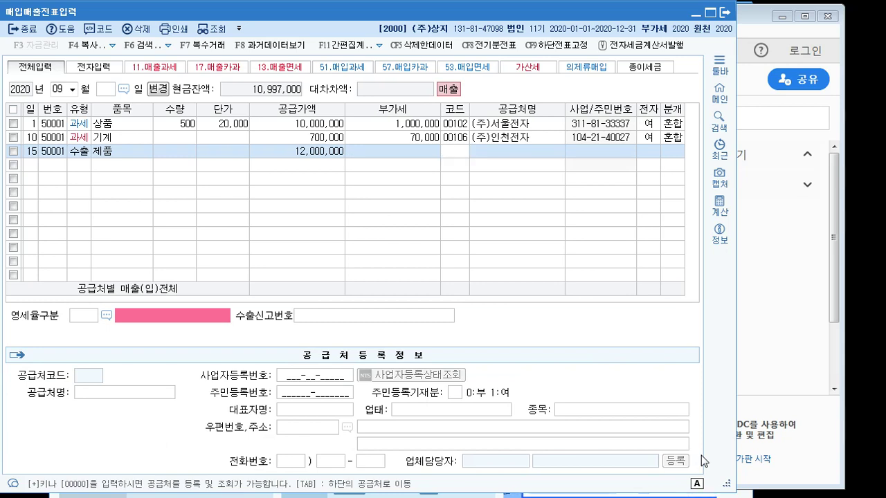
pyautogui.write('a')
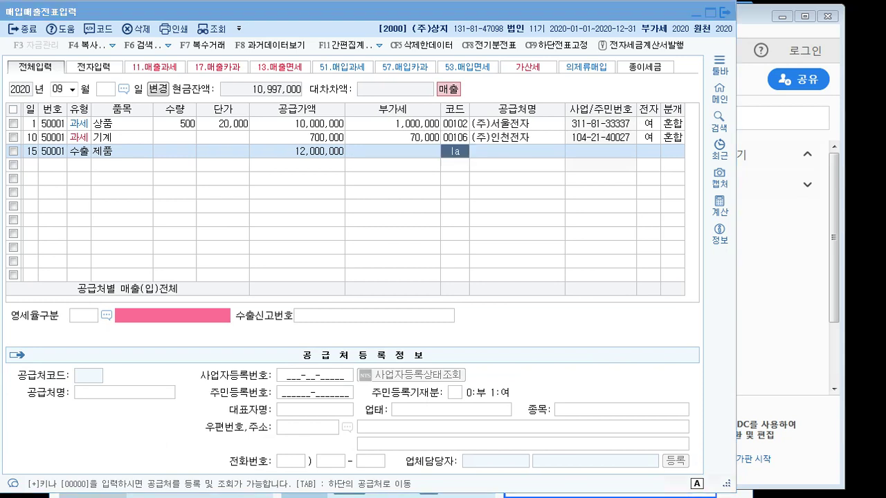
pyautogui.press('Return')
pyautogui.press('Return')
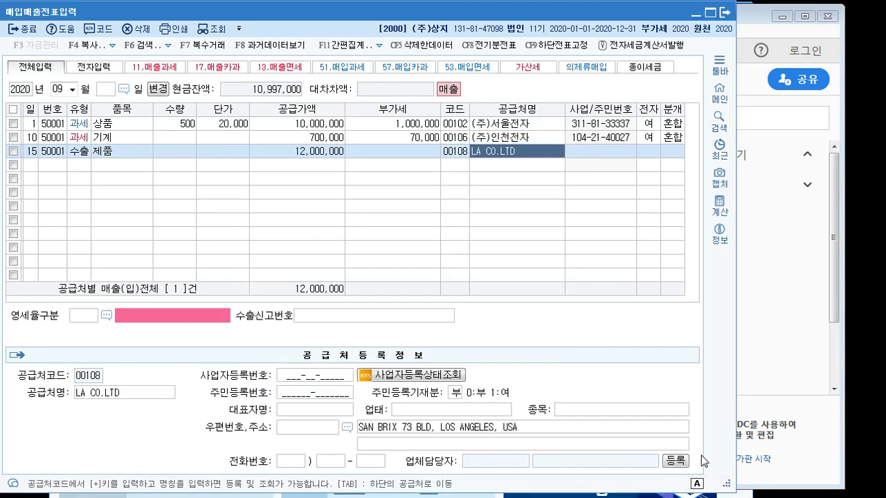
pyautogui.press('Return')
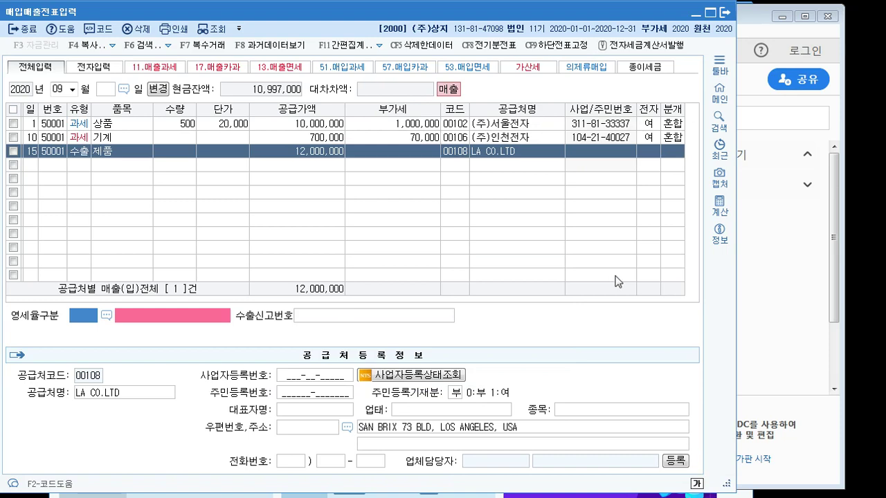
# Set the export line's 영세율구분 to 1 직접수출(대행수출 포함), leaving 수출신고번호 blank.
pyautogui.click(106, 315)
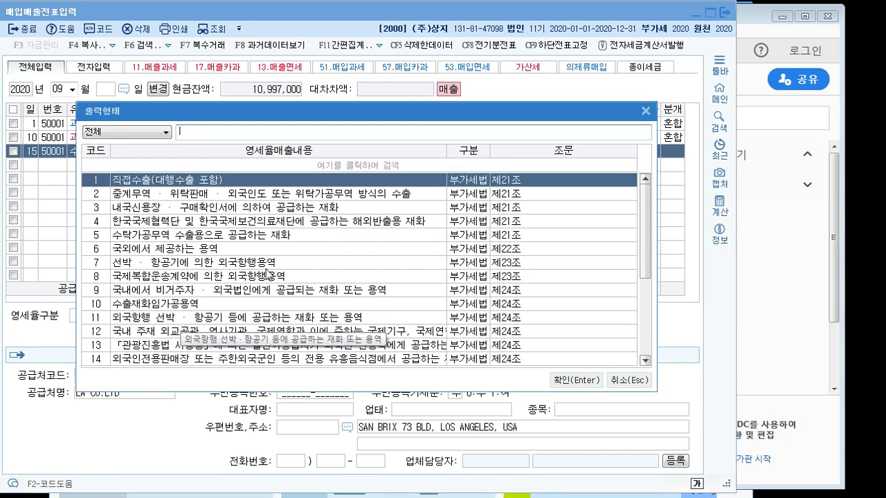
pyautogui.click(576, 380)
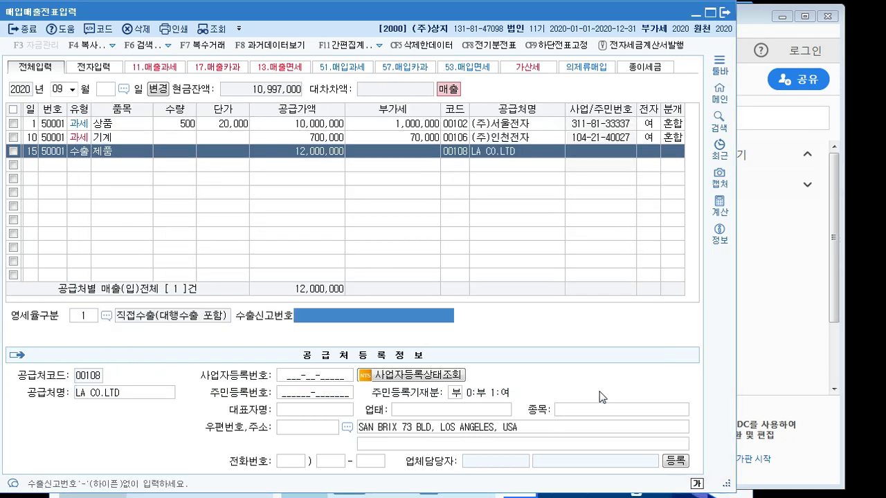
pyautogui.press('Return')
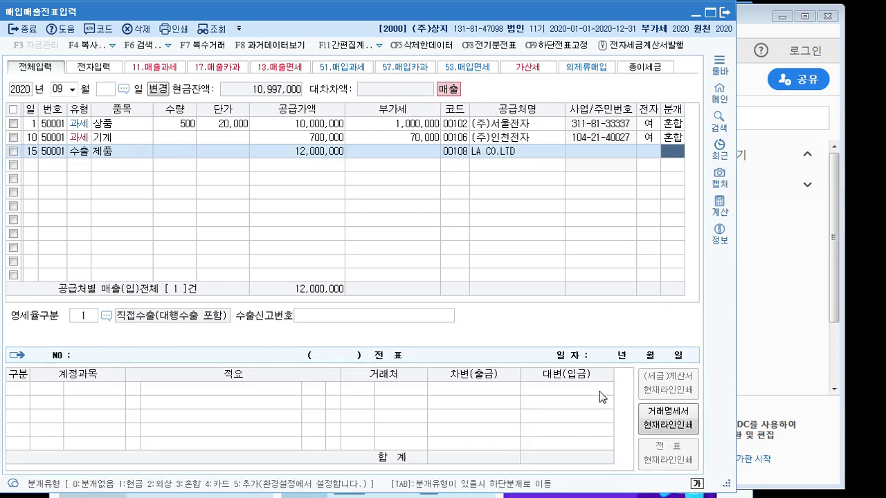
# Set the export line's 분개 type to 2 외상 and accept the 외상매출금 and 제품매출 journal lines.
pyautogui.write('2')
pyautogui.press('Return')
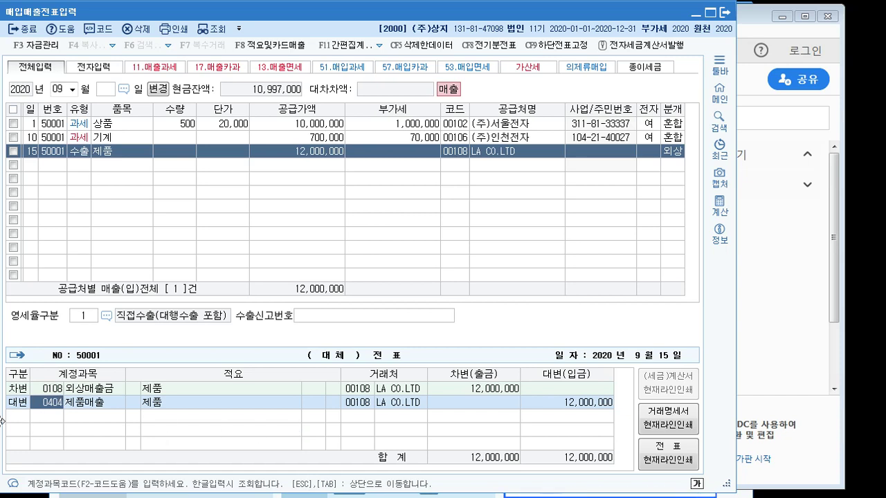
pyautogui.press('Return')
pyautogui.press('Return')
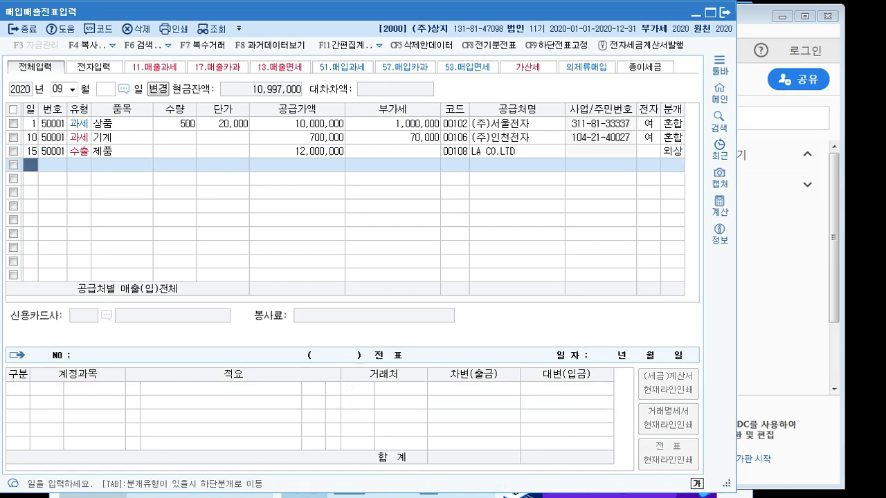
# Consult transaction [8] in the textbook PDF in Acrobat Reader and start an October 1 voucher of type 11 과세 in 매입매출전표입력.
pyautogui.hotkey('alt', 'Tab')
pyautogui.scroll(-1, 294, 351)
pyautogui.scroll(-1, 293, 353)
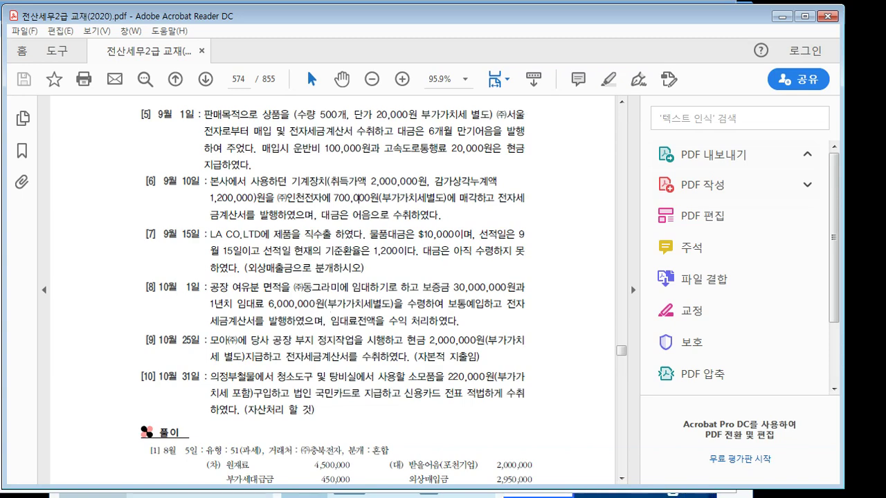
pyautogui.click(465, 494)
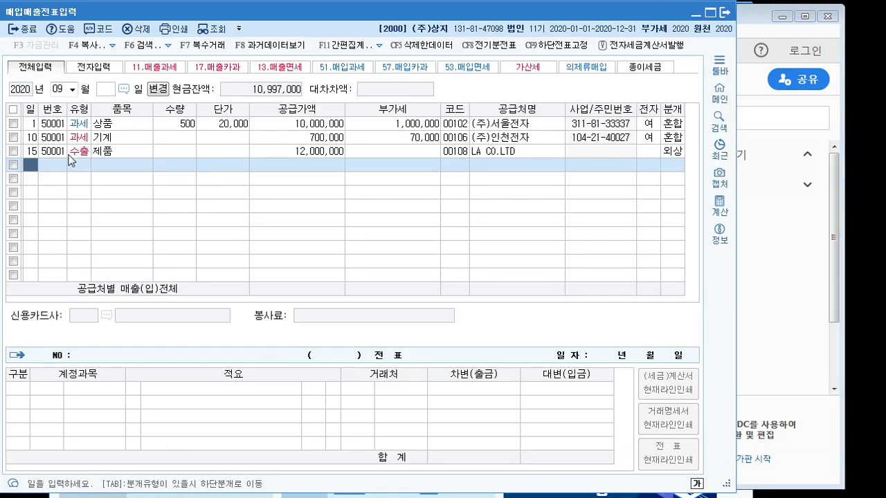
pyautogui.click(72, 90)
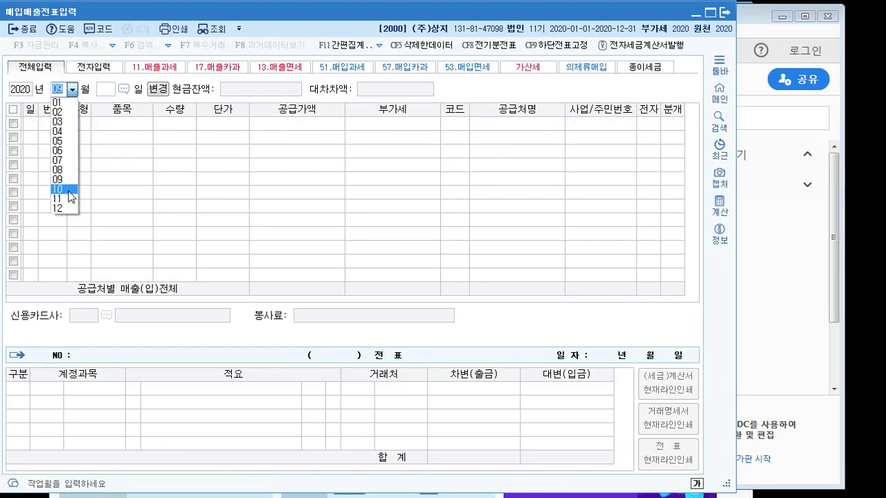
pyautogui.click(68, 190)
pyautogui.press('Return')
pyautogui.write('1')
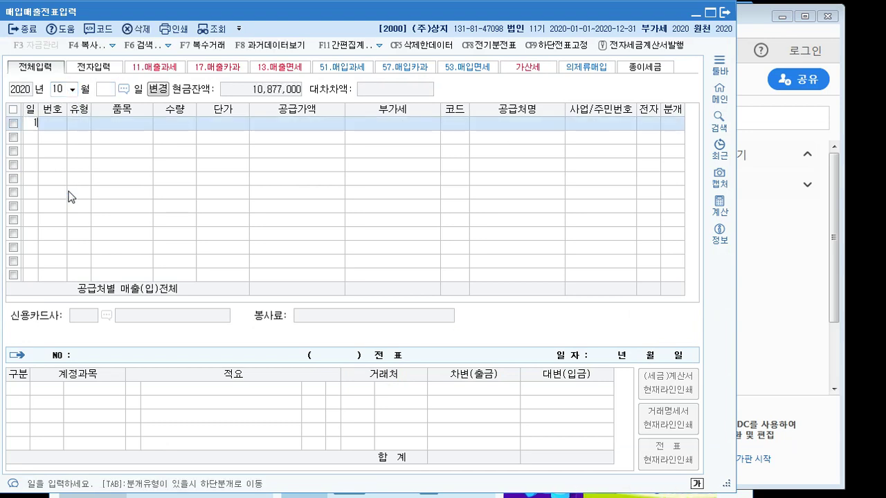
pyautogui.press('Return')
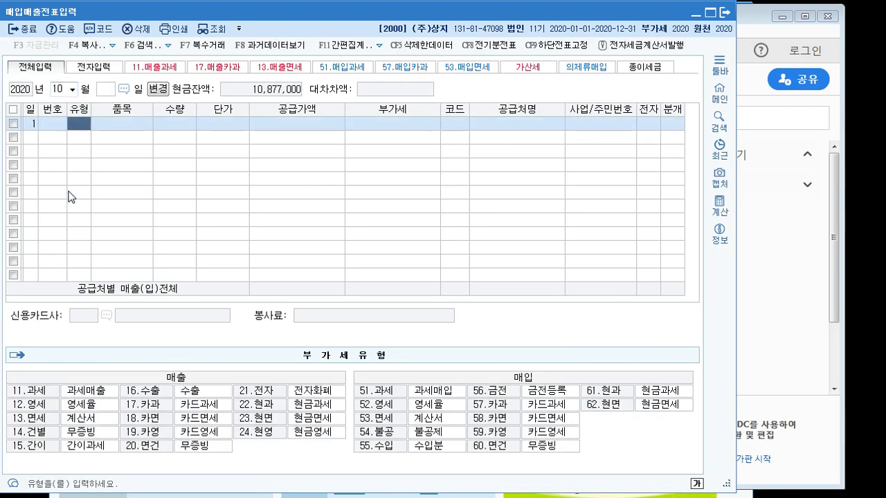
pyautogui.click(33, 391)
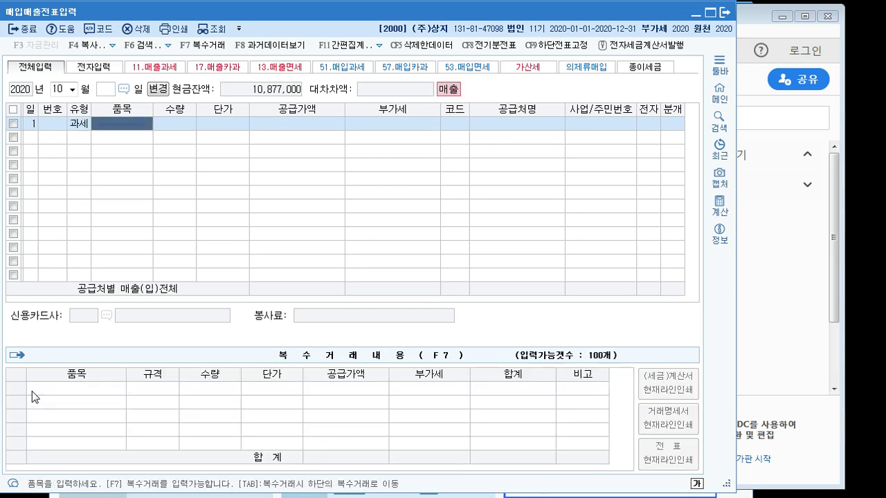
# Enter the item 임대료 수입 with a supply value of 6,000,000, leaving quantity and unit price blank and accepting the calculated VAT.
pyautogui.write('임대')
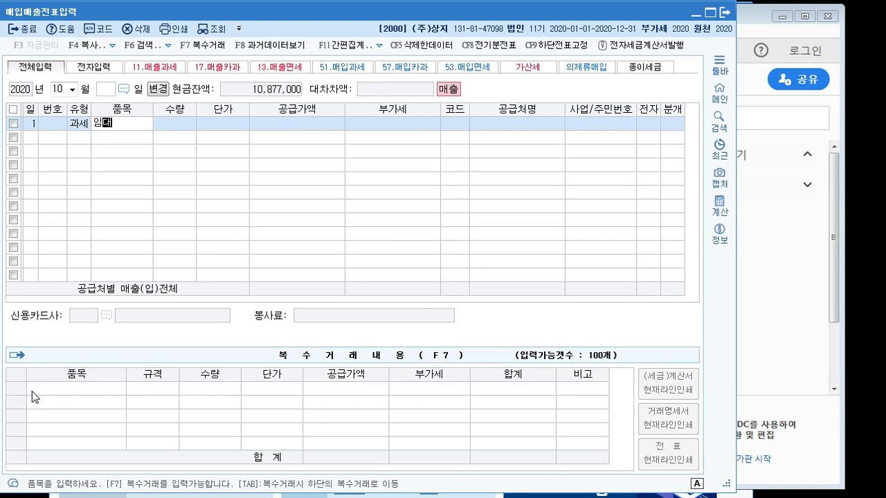
pyautogui.write('료 수입')
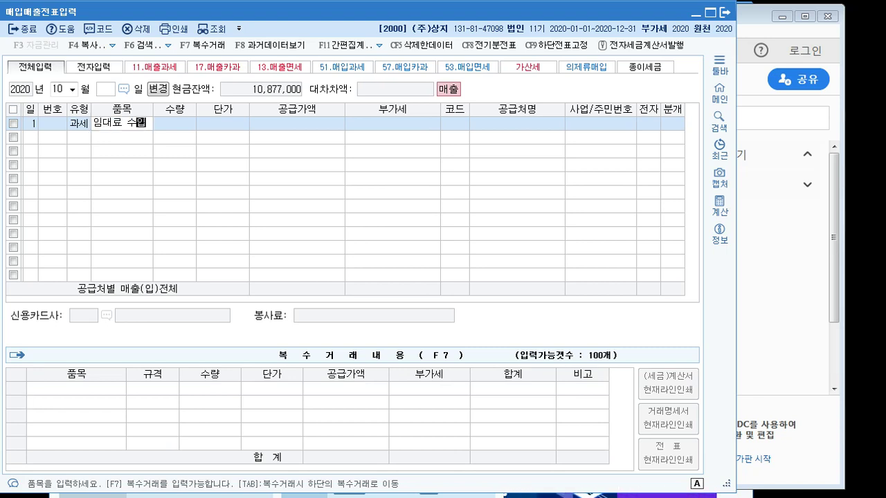
pyautogui.press('Return')
pyautogui.press('Return')
pyautogui.press('Return')
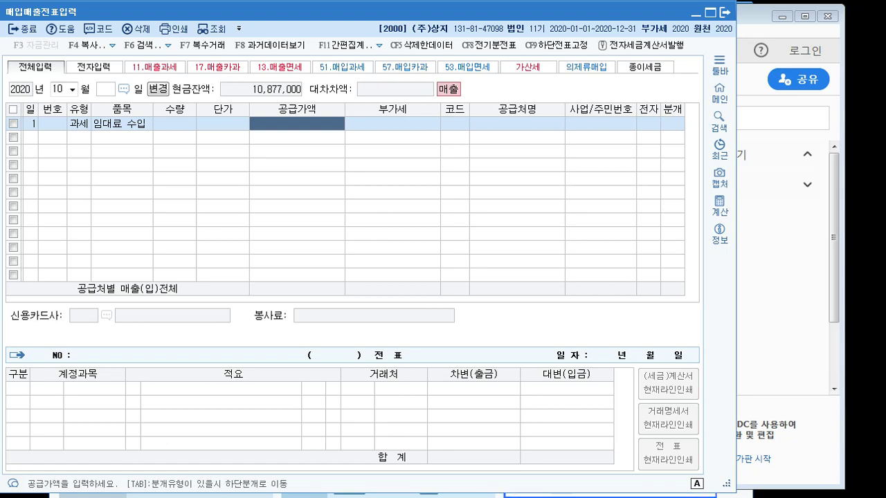
pyautogui.write('6,000,000')
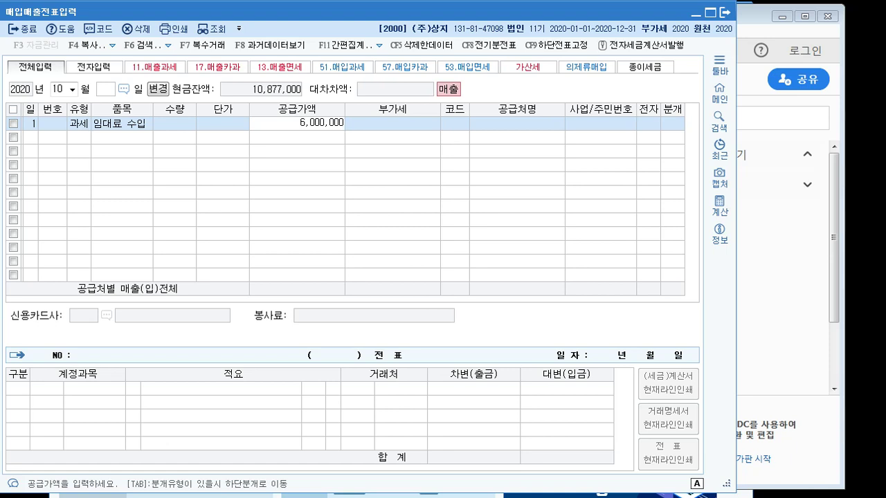
pyautogui.press('Return')
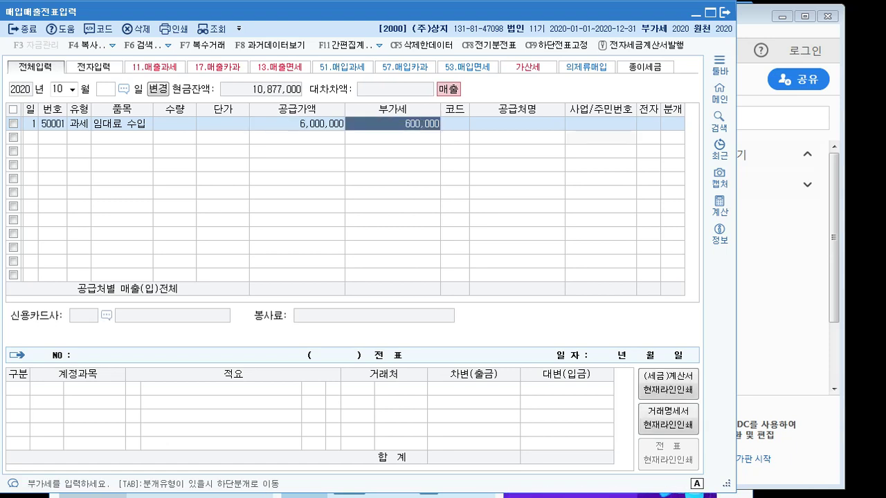
pyautogui.press('Return')
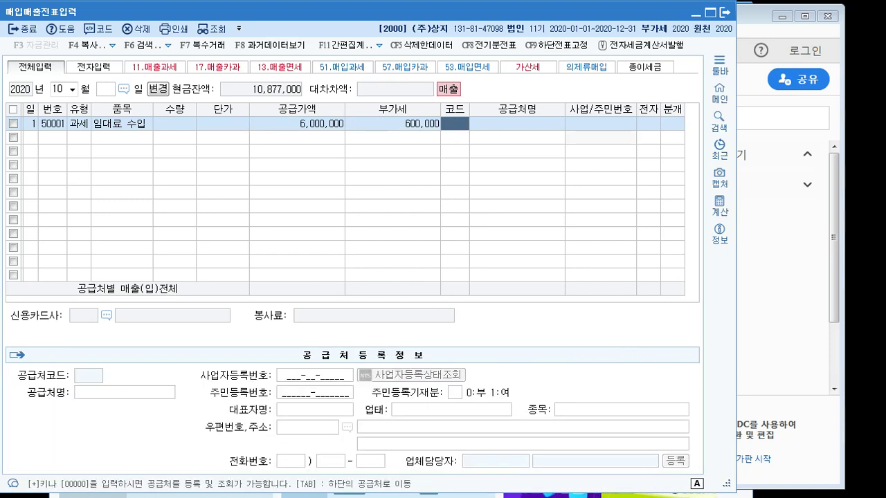
# Assign (주)동그라미 as the trading partner, mark the tax invoice as electronic (여), and set the 분개 type to 3 혼합.
pyautogui.write('동그')
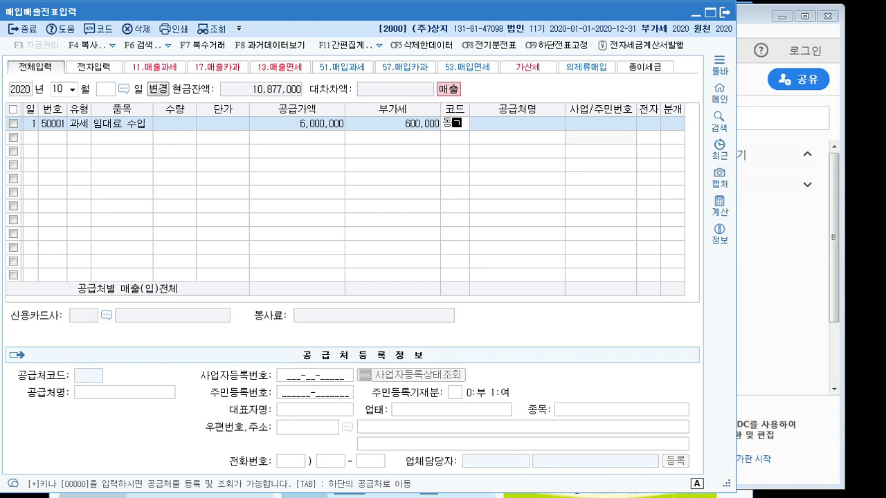
pyautogui.press('Return')
pyautogui.press('Return')
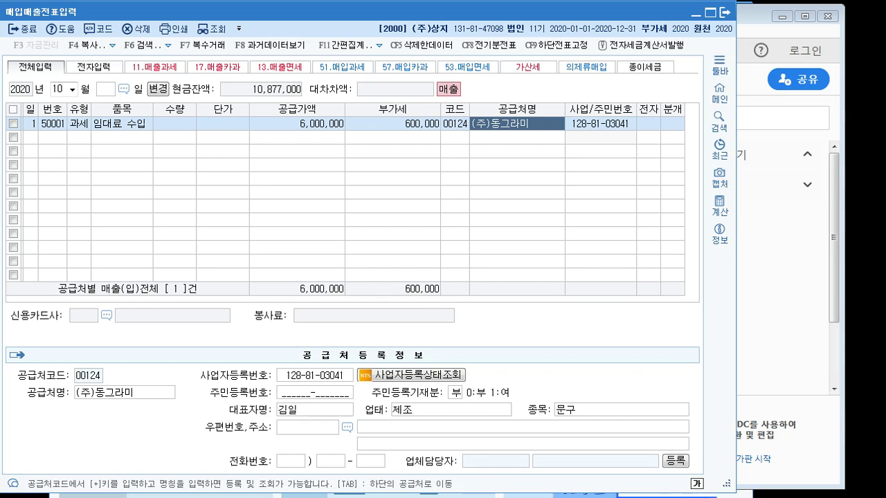
pyautogui.press('Return')
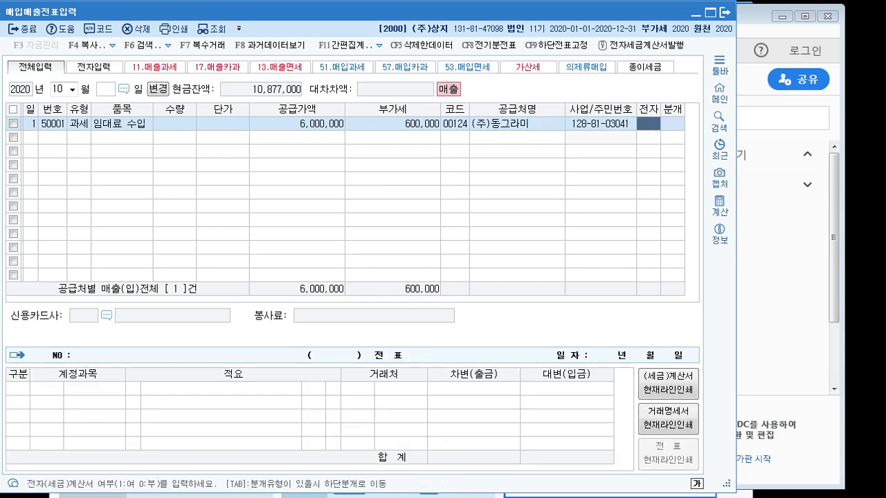
pyautogui.write('1')
pyautogui.press('Return')
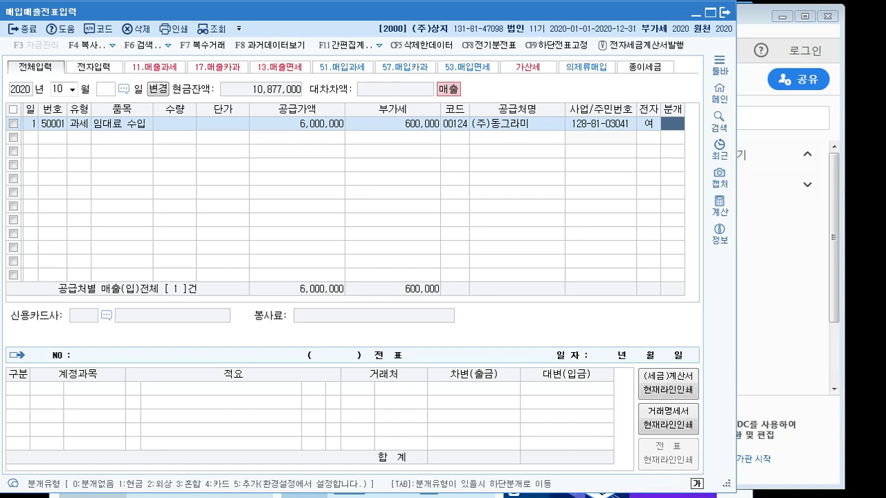
pyautogui.write('3')
pyautogui.press('Return')
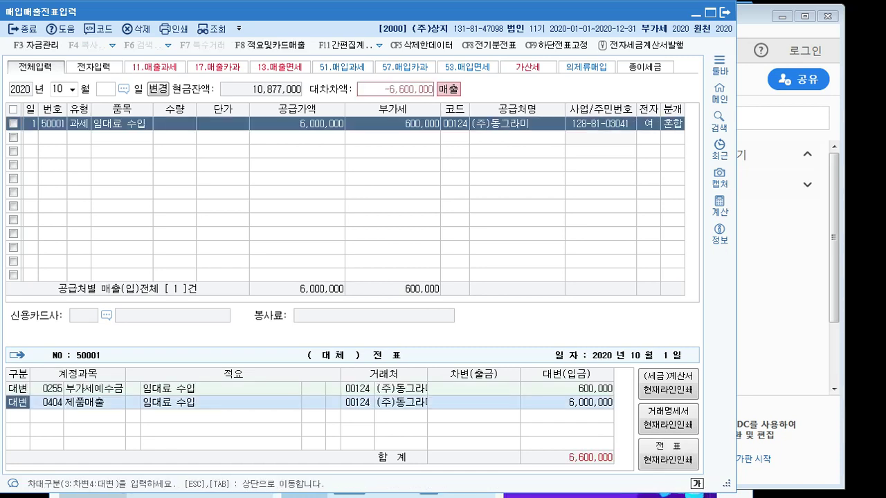
# Change the account of the 6,000,000 credit line from 제품매출 to 임대료 (0904), keeping its amount.
pyautogui.press('Return')
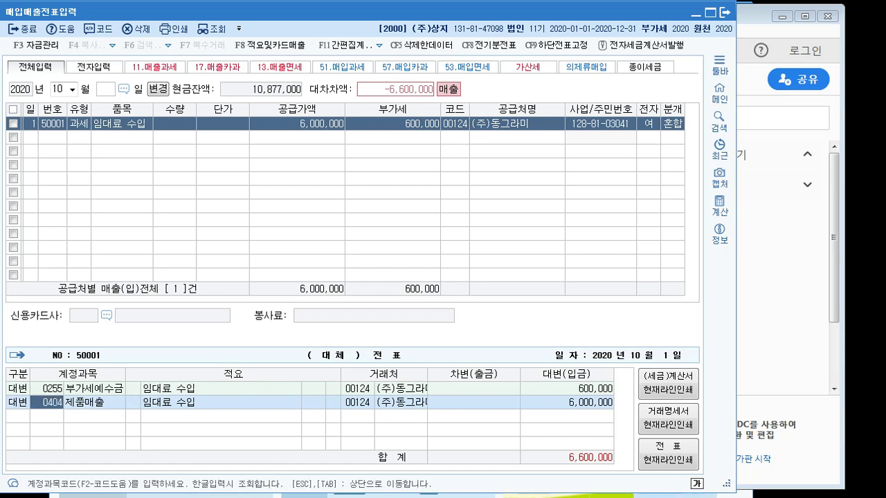
pyautogui.write('임대')
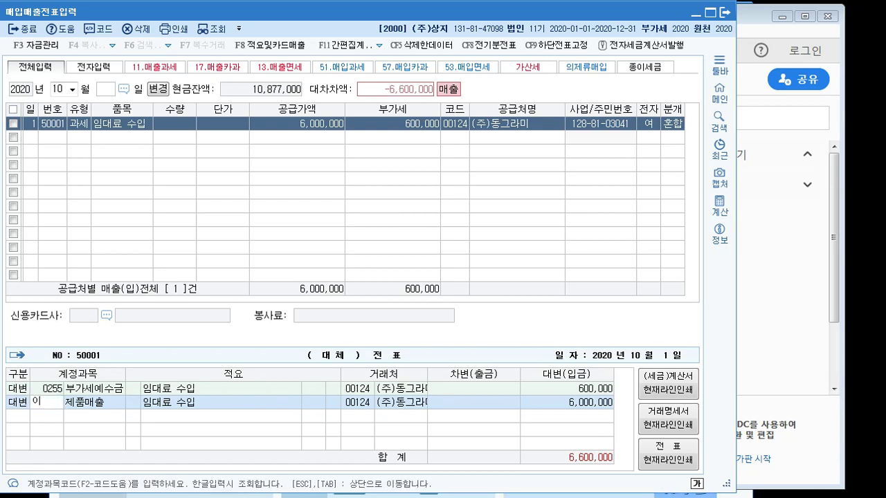
pyautogui.press('Return')
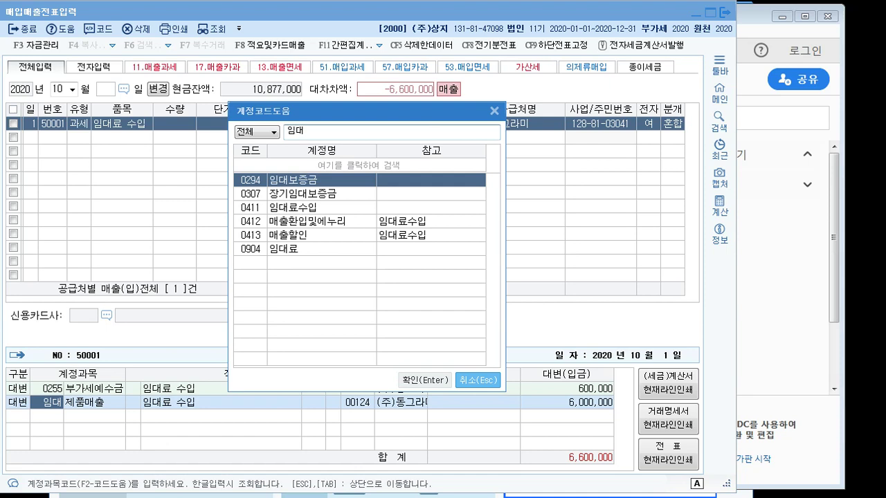
pyautogui.press('Down')
pyautogui.press('Down')
pyautogui.press('Down')
pyautogui.press('Down')
pyautogui.press('Down')
pyautogui.press('Return')
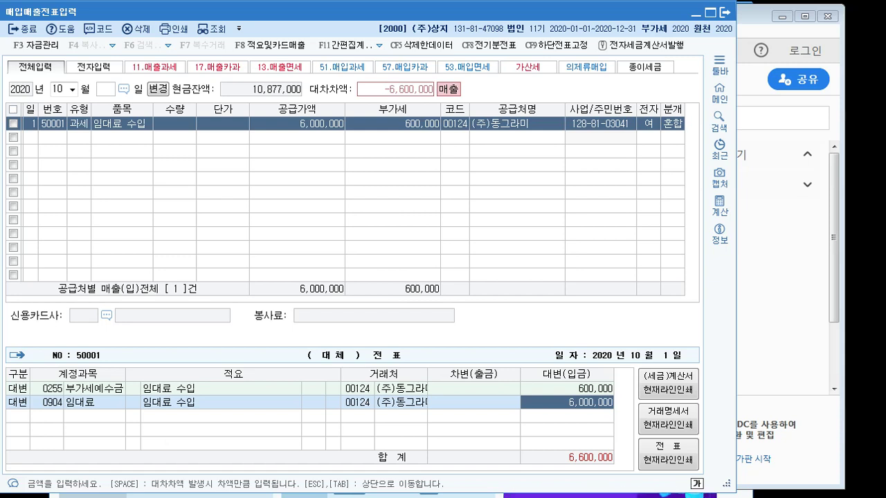
pyautogui.press('Return')
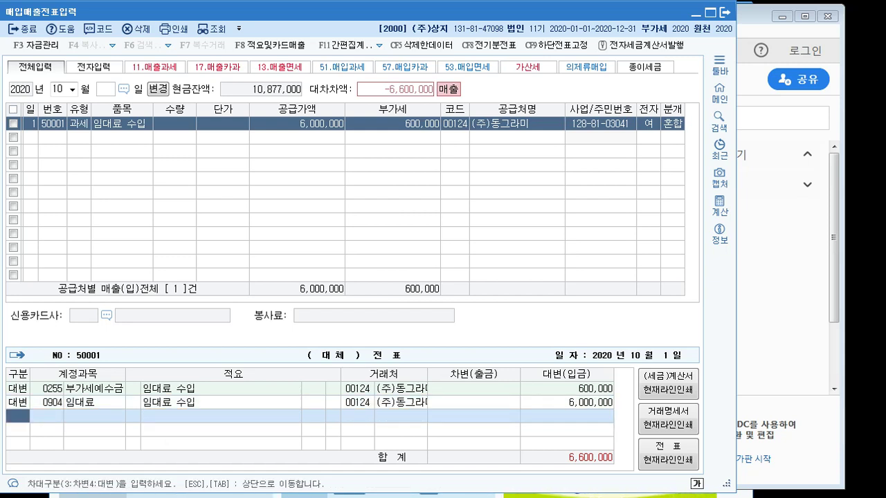
# Add a credit line (대변) for 임대보증금 (0294) with (주)동그라미 for 30,000,000 to the October 1 voucher.
pyautogui.write('4')
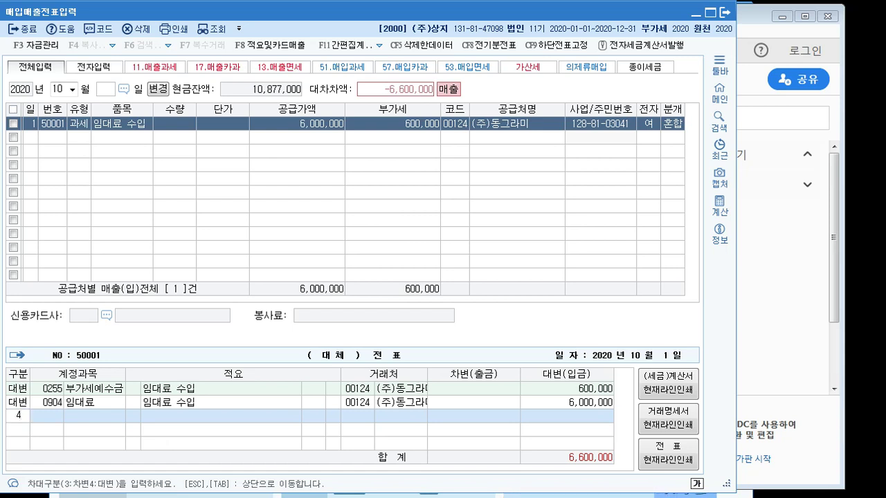
pyautogui.press('Return')
pyautogui.write('임대')
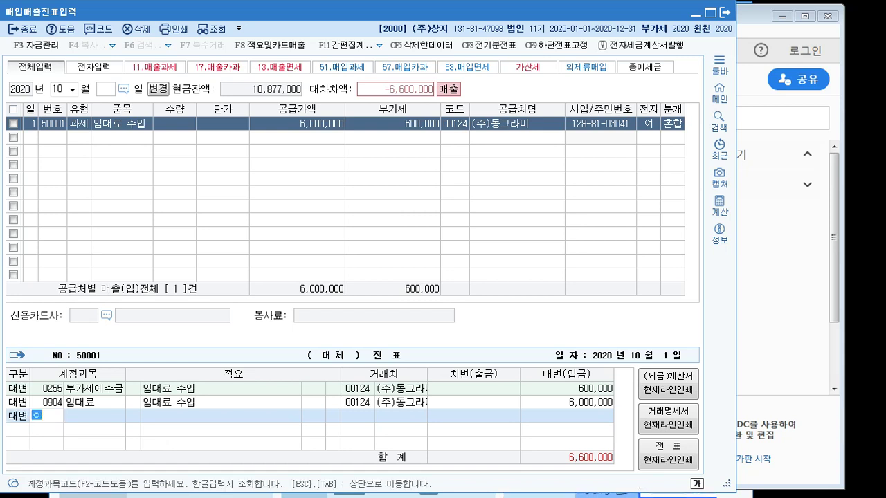
pyautogui.press('Return')
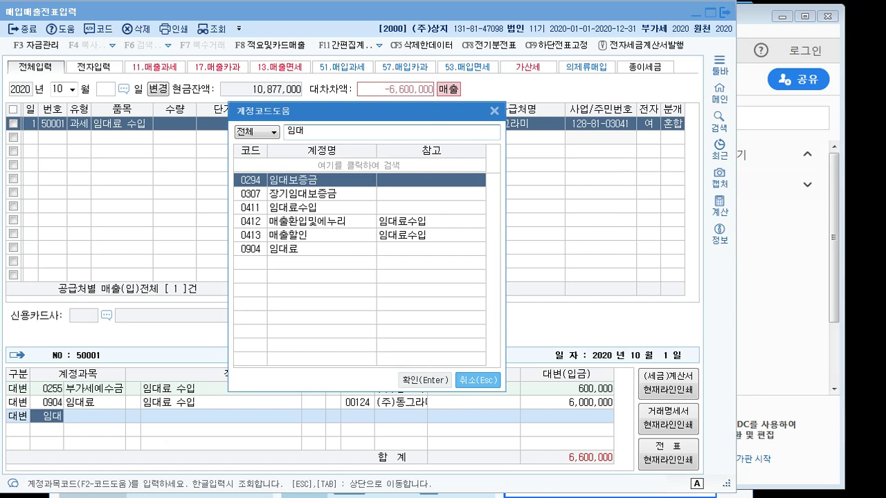
pyautogui.press('Return')
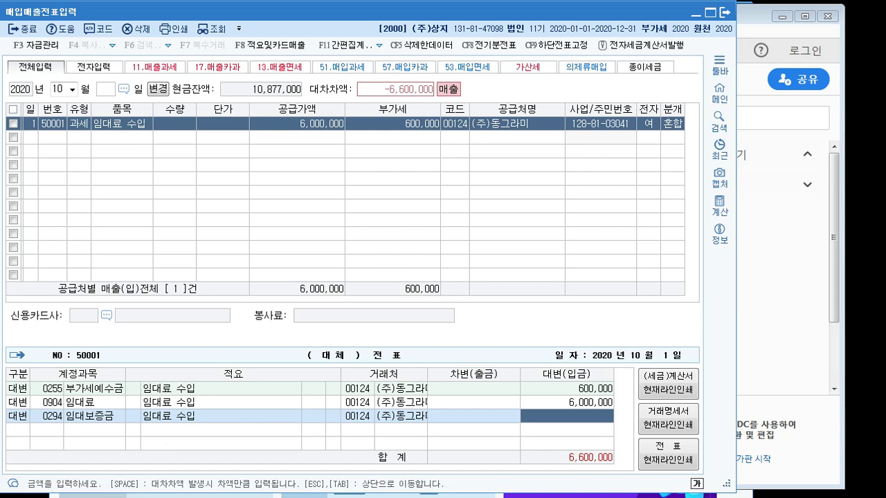
pyautogui.write('30,000')
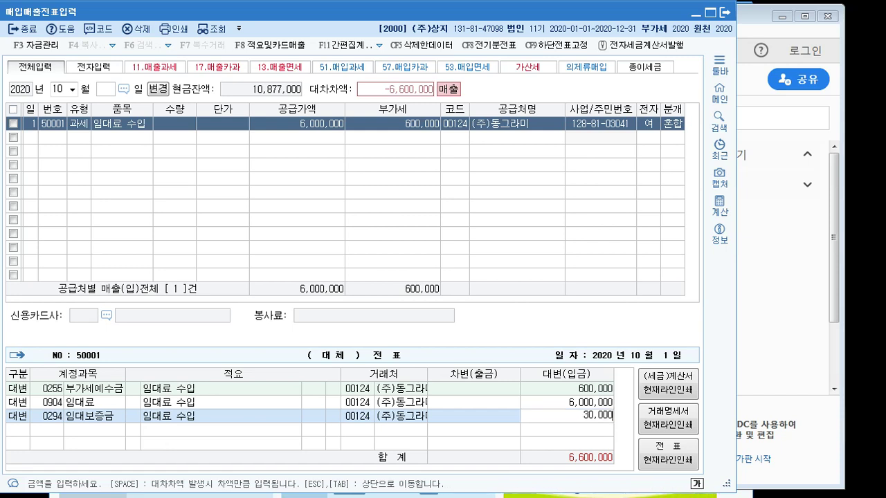
pyautogui.write(',000')
pyautogui.press('Return')
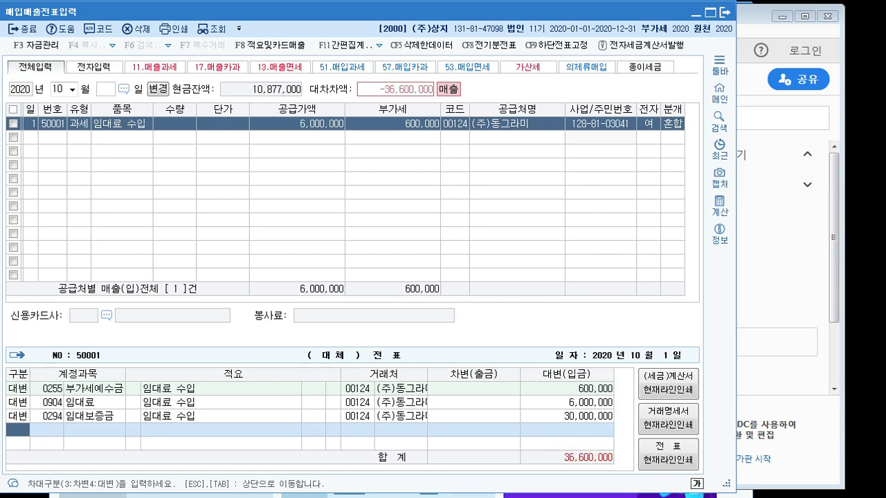
# Check transaction [8] in the textbook PDF in Acrobat Reader, then complete the October 1 voucher with a 보통예금 (0103) debit of 36,600,000.
pyautogui.click(390, 497)
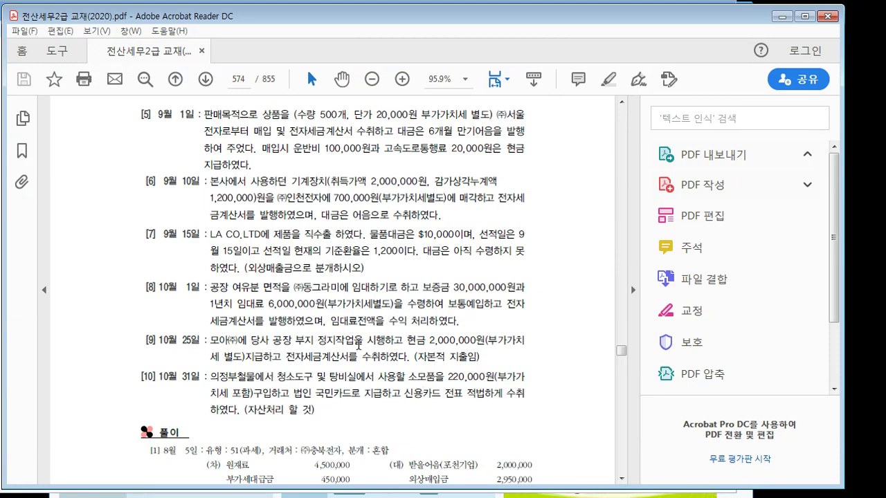
pyautogui.click(672, 497)
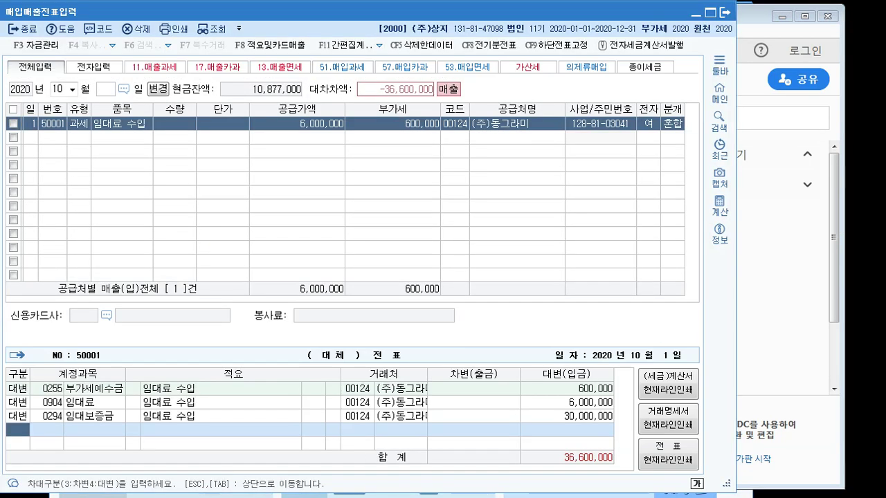
pyautogui.moveTo(410, 497)
pyautogui.write('3')
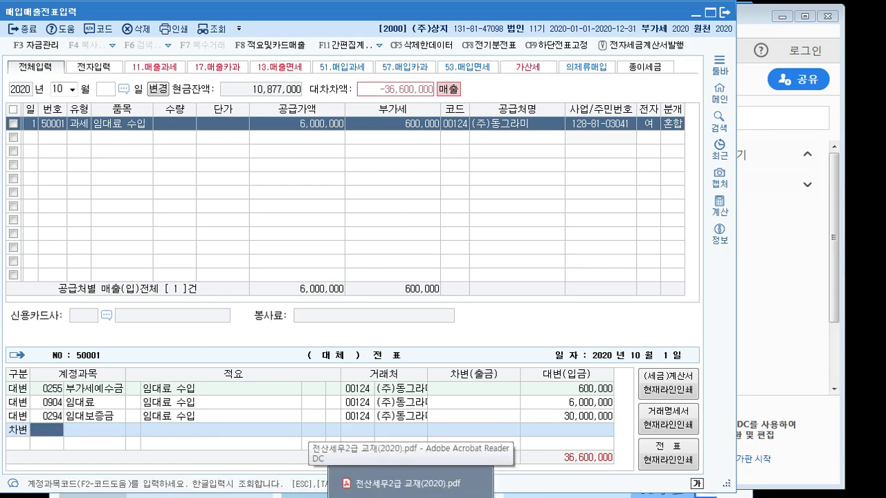
pyautogui.write('103')
pyautogui.press('Return')
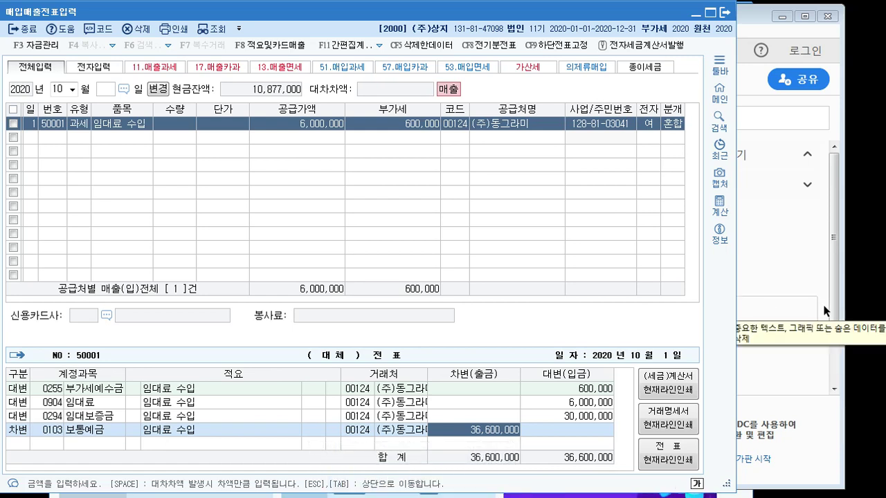
pyautogui.press('Return')
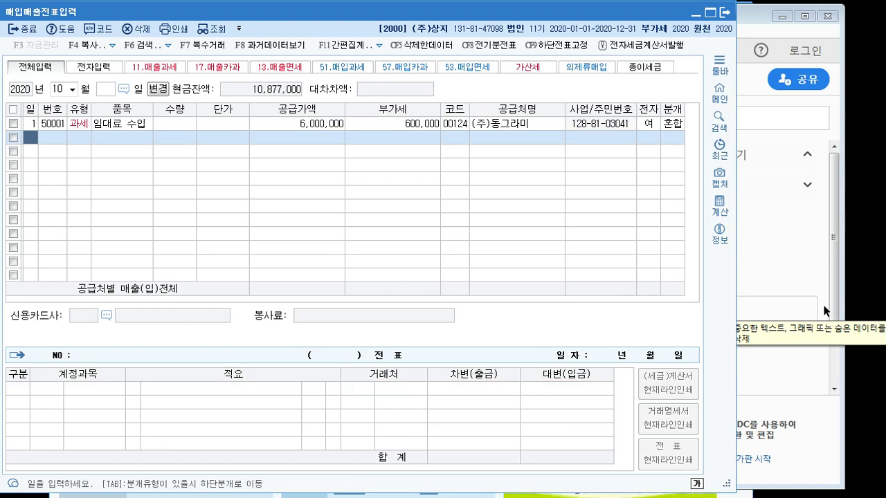
pyautogui.press('Up')
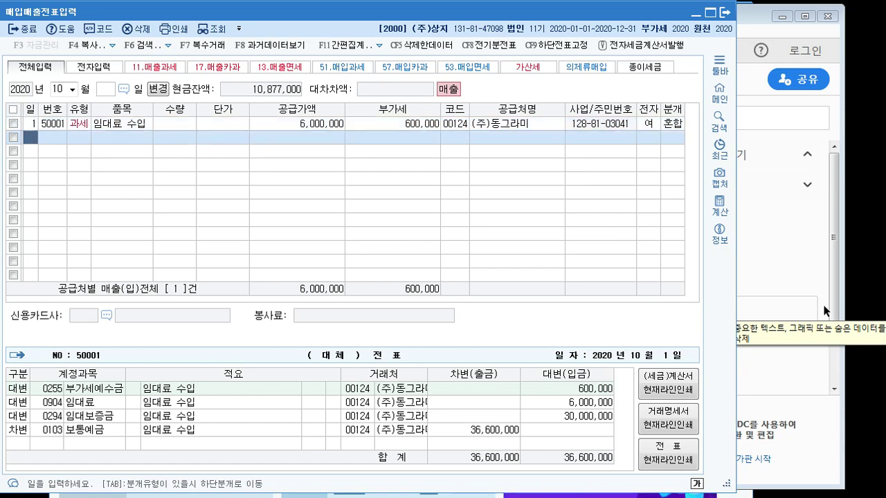
pyautogui.press('Down')
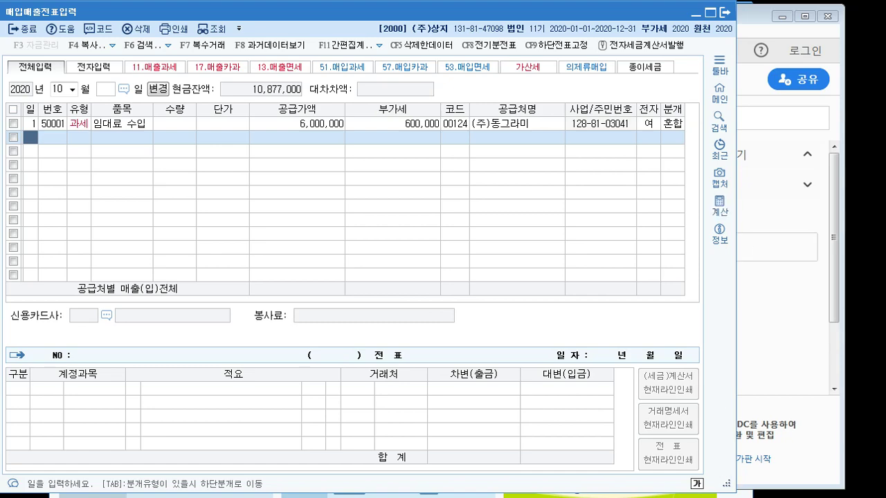
# Consult transaction [9] in the textbook PDF in Acrobat Reader and start an October 25 voucher of type 54 불공 in 매입매출전표입력.
pyautogui.hotkey('alt', 'Tab')
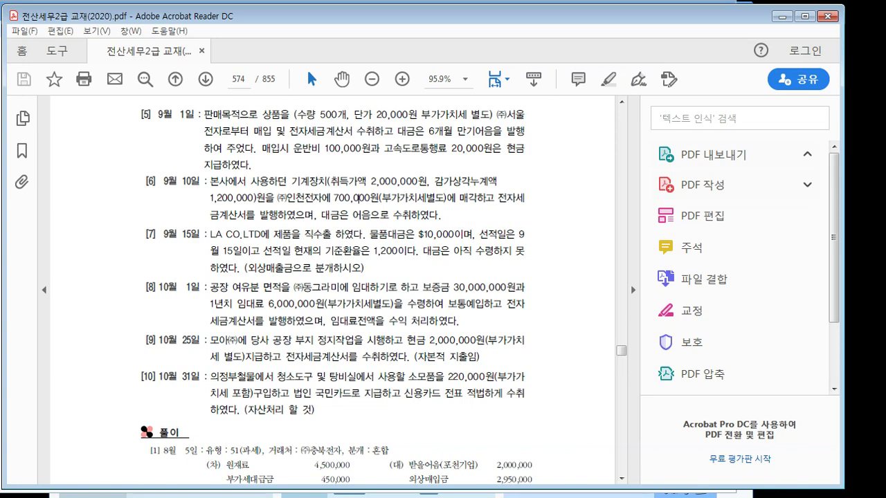
pyautogui.click(514, 495)
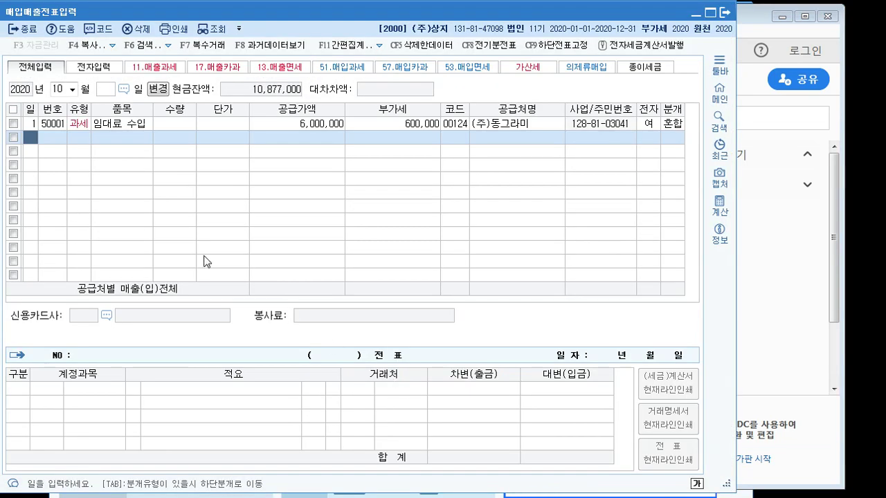
pyautogui.write('25')
pyautogui.press('Return')
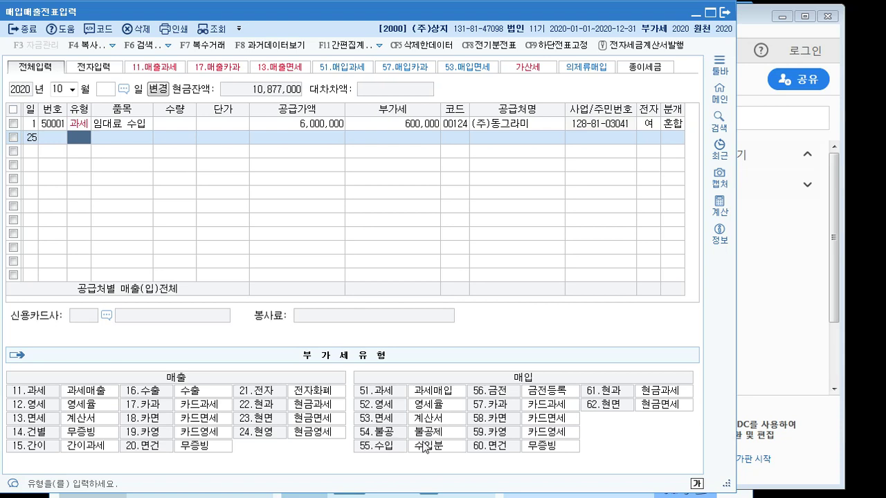
pyautogui.write('54')
pyautogui.press('Return')
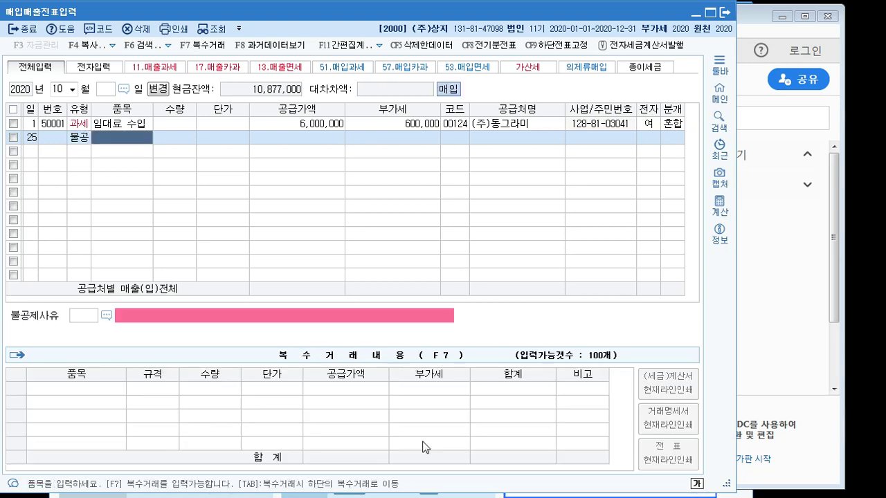
# Enter the item 토지정지비용 with a supply value of 2,000,000, leaving quantity and unit price blank and accepting the calculated VAT.
pyautogui.write('토지정')
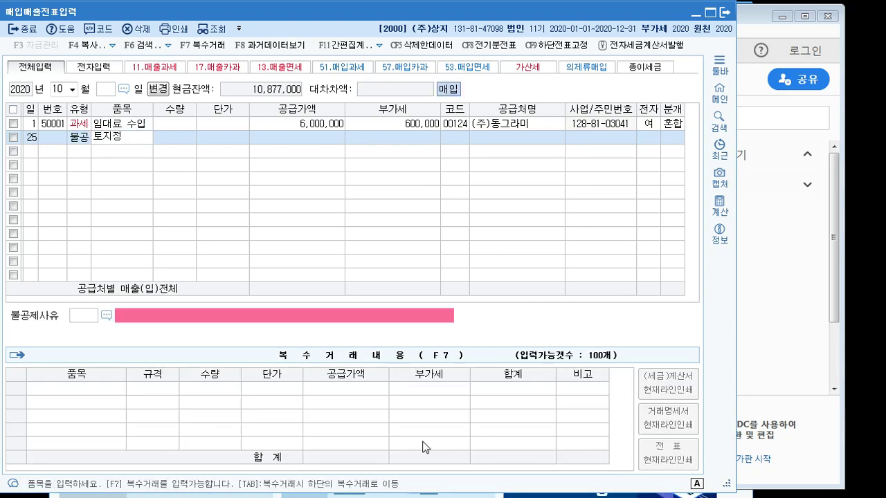
pyautogui.write('ㅈ')
pyautogui.write('비용')
pyautogui.press('Return')
pyautogui.press('Return')
pyautogui.press('Return')
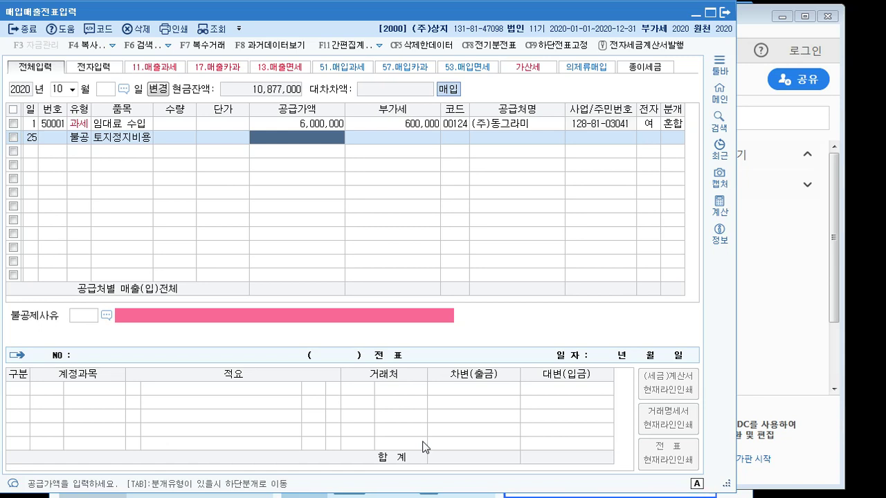
pyautogui.write('2,000,000')
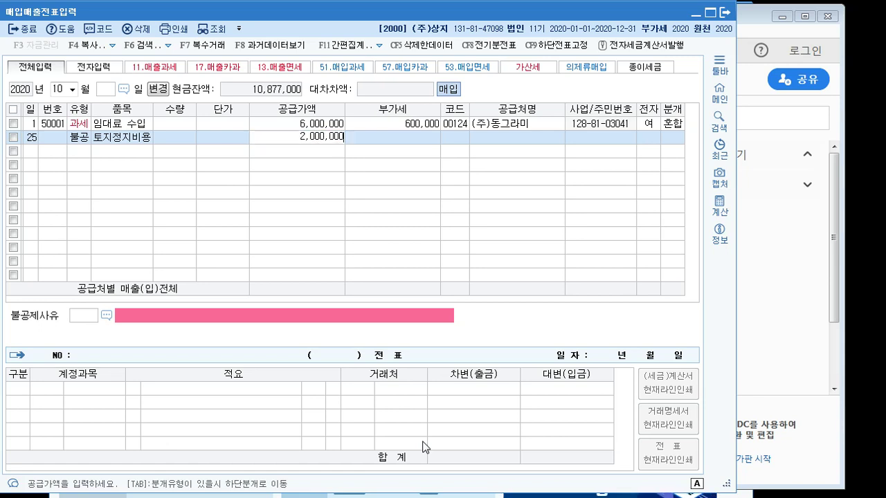
pyautogui.press('Return')
pyautogui.press('Return')
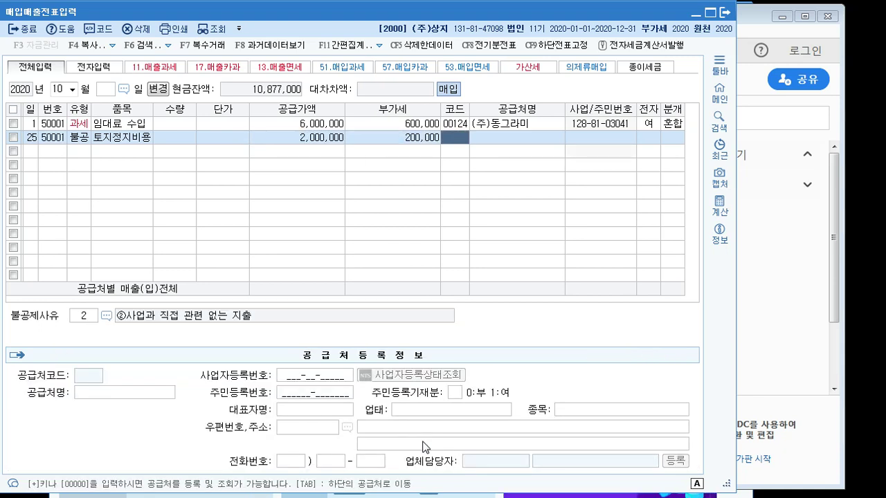
# Assign 모아(주) as the trading partner of the October 25 voucher and mark its tax invoice as electronic (여).
pyautogui.write('모애')
pyautogui.press('Return')
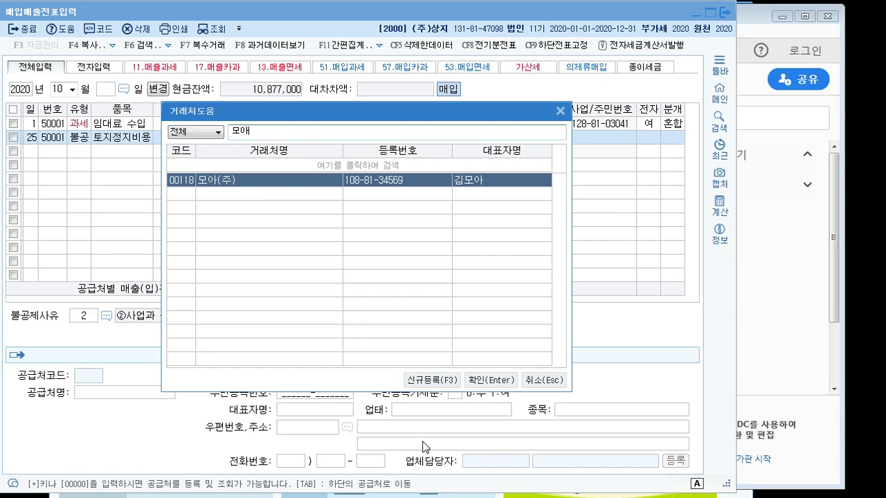
pyautogui.press('Return')
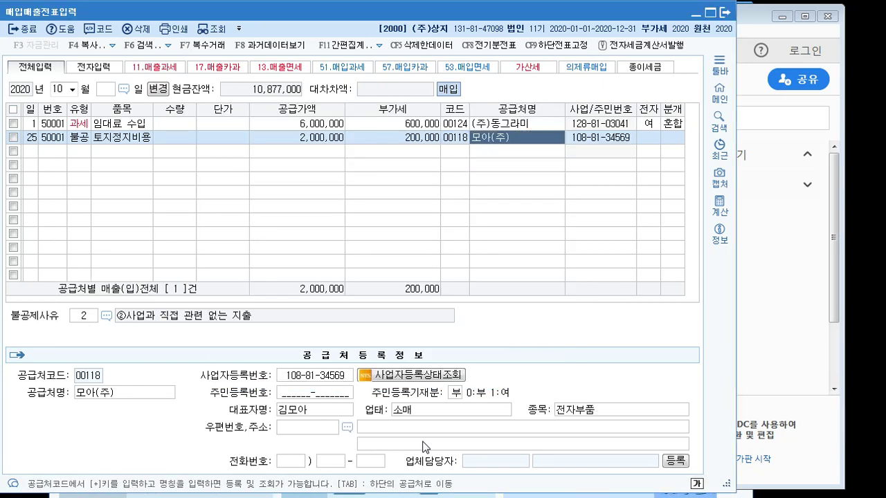
pyautogui.press('Return')
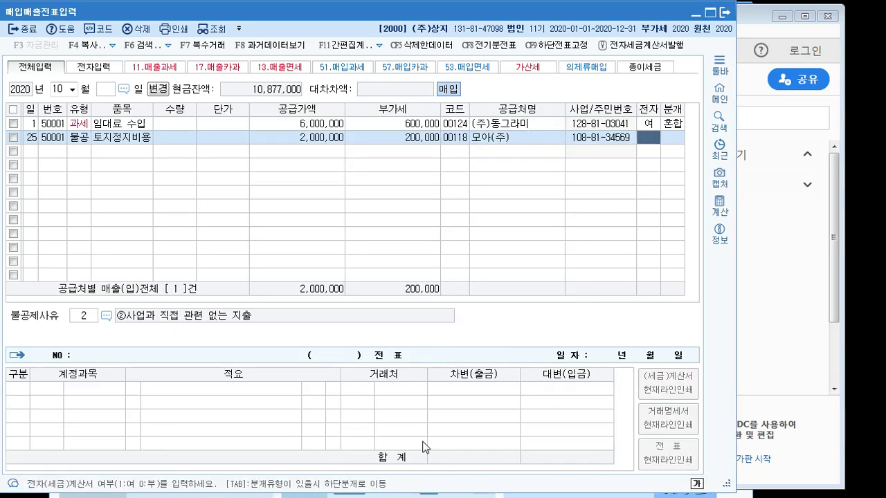
pyautogui.write('1')
pyautogui.press('Return')
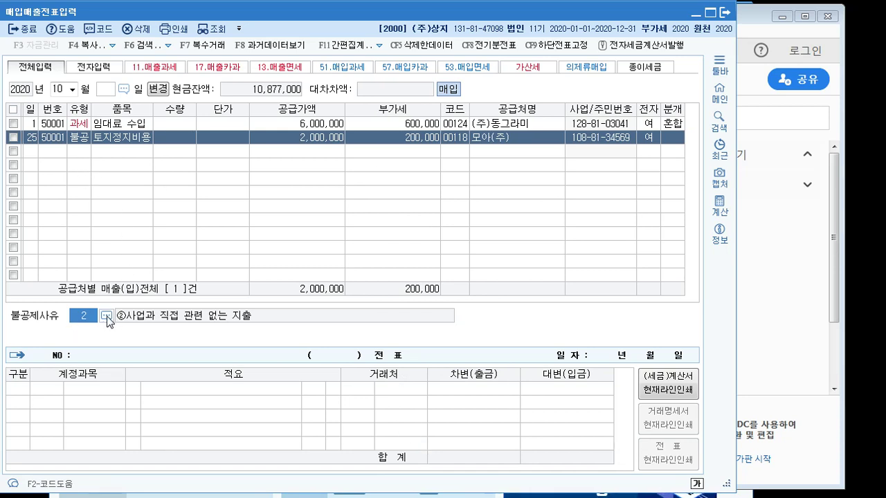
# Set the non-deduction reason (불공제사유) to 6, 토지의 자본적 지출 관련.
pyautogui.click(106, 316)
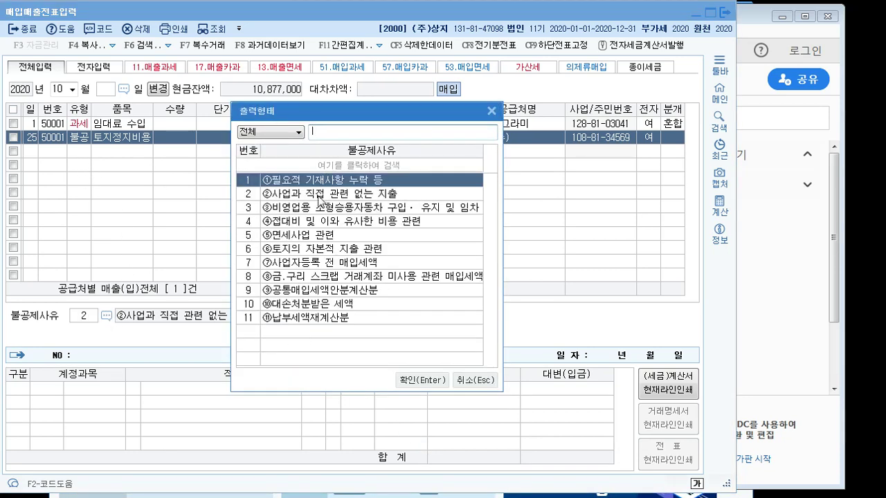
pyautogui.click(318, 249)
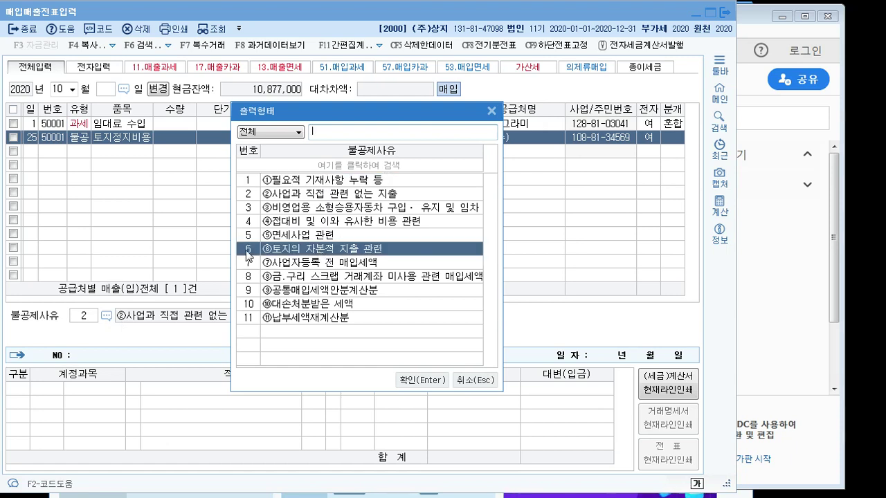
pyautogui.click(410, 380)
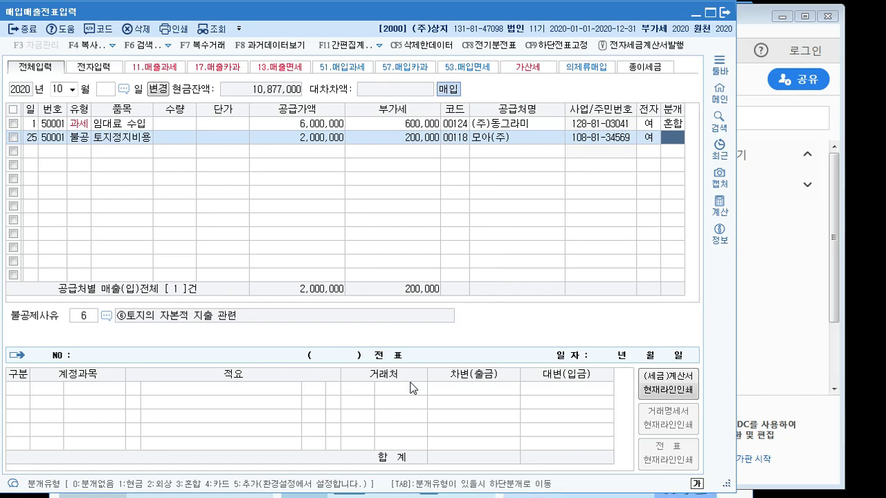
# Recheck the payment terms of transaction [9] in the PDF in Acrobat Reader and set the voucher's 분개 type to 1 현금.
pyautogui.click(420, 491)
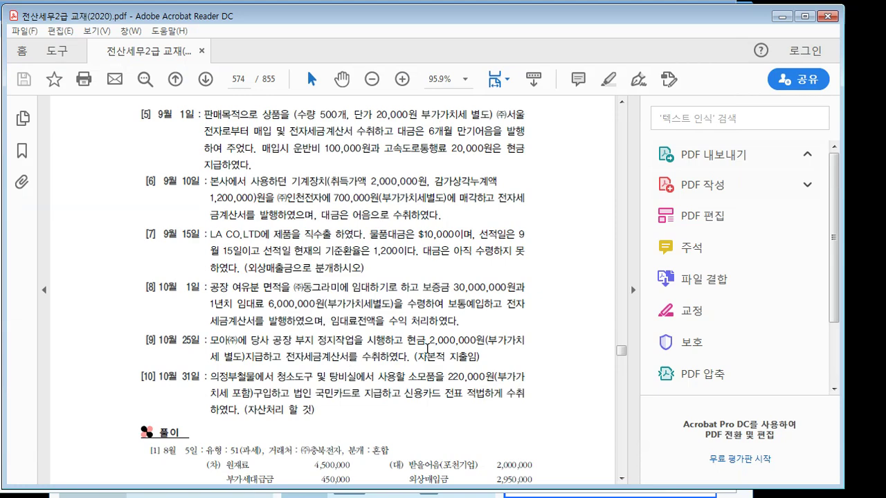
pyautogui.click(443, 494)
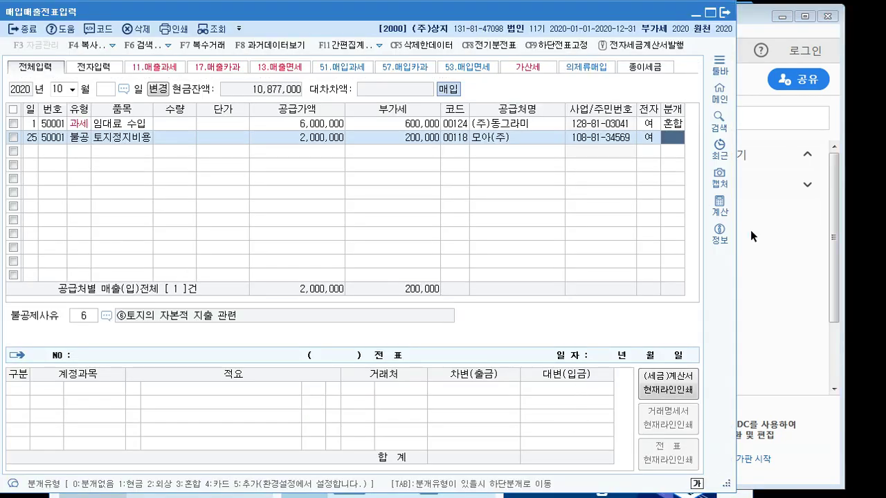
pyautogui.write('1')
pyautogui.press('Return')
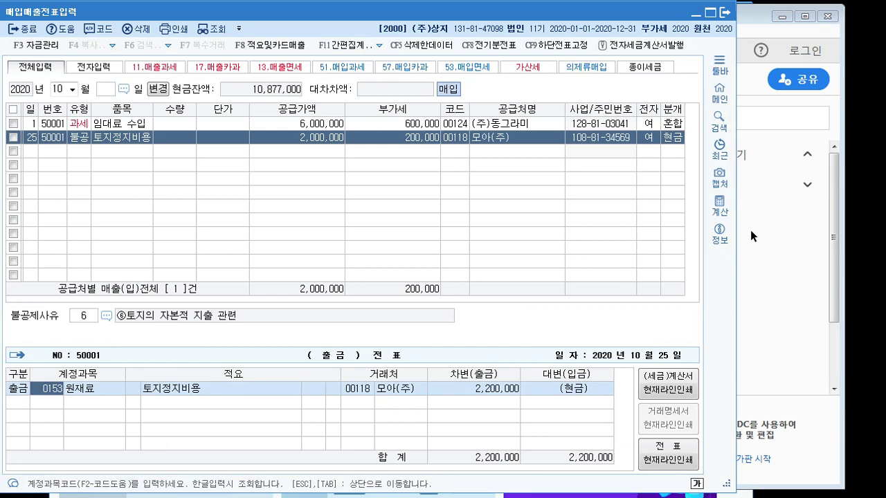
# Change the account of the 2,200,000 cash payment line to 토지 (0201), keep its amount, and complete the October 25 voucher.
pyautogui.write('토지')
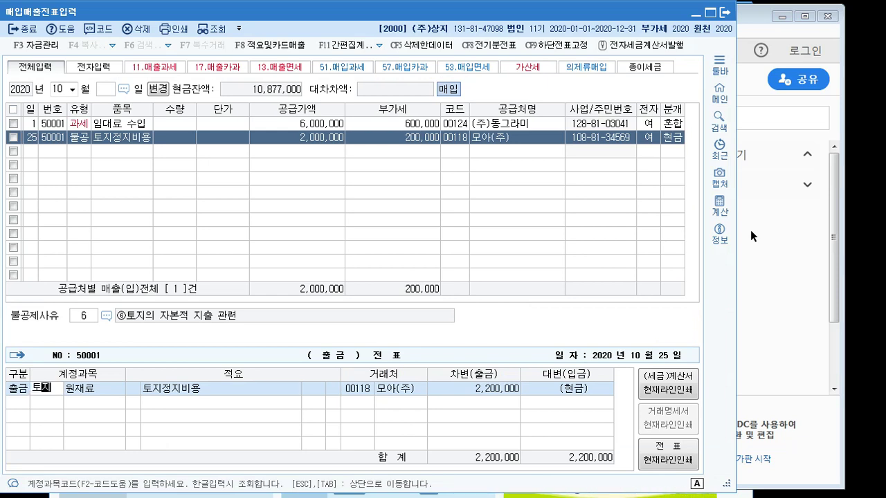
pyautogui.press('Return')
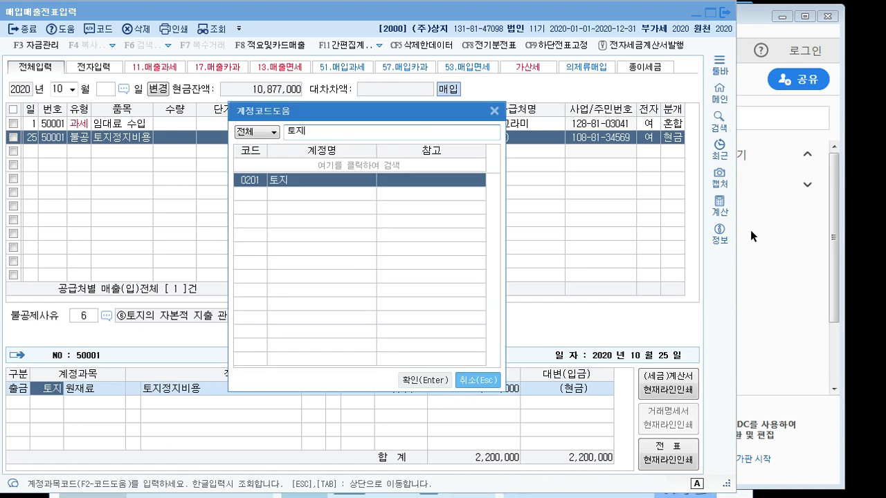
pyautogui.press('Return')
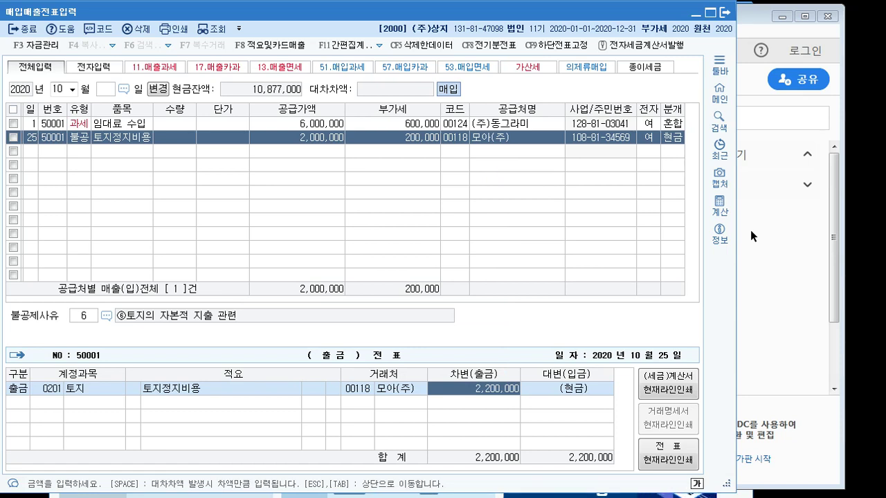
pyautogui.press('Return')
pyautogui.press('Up')
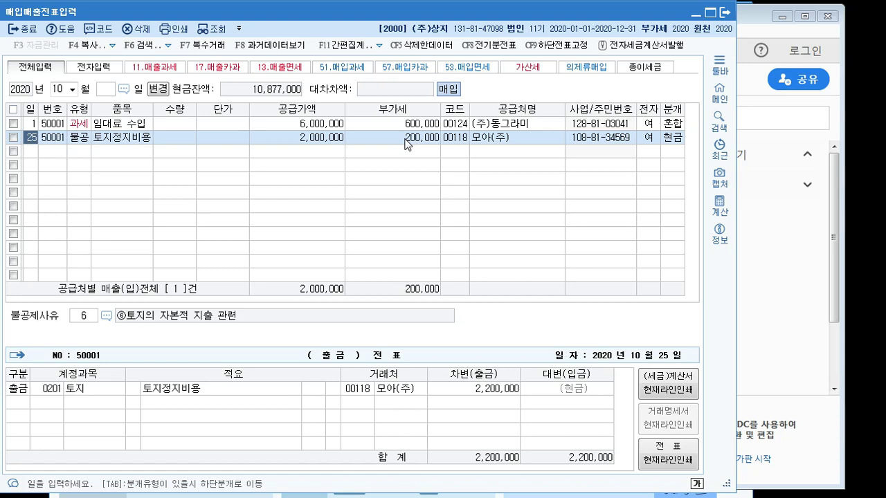
# Check transaction [10] in the PDF in Acrobat Reader and start a new voucher for October 31 with type 57 카과.
pyautogui.click(24, 149)
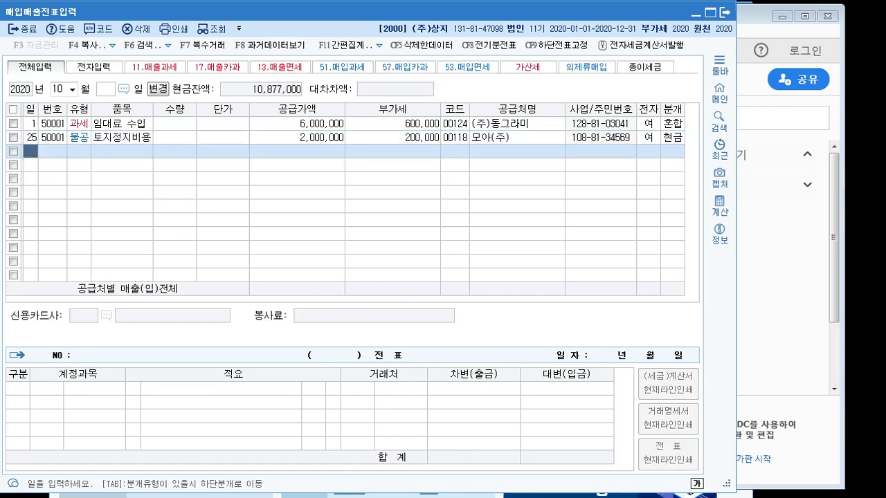
pyautogui.click(396, 389)
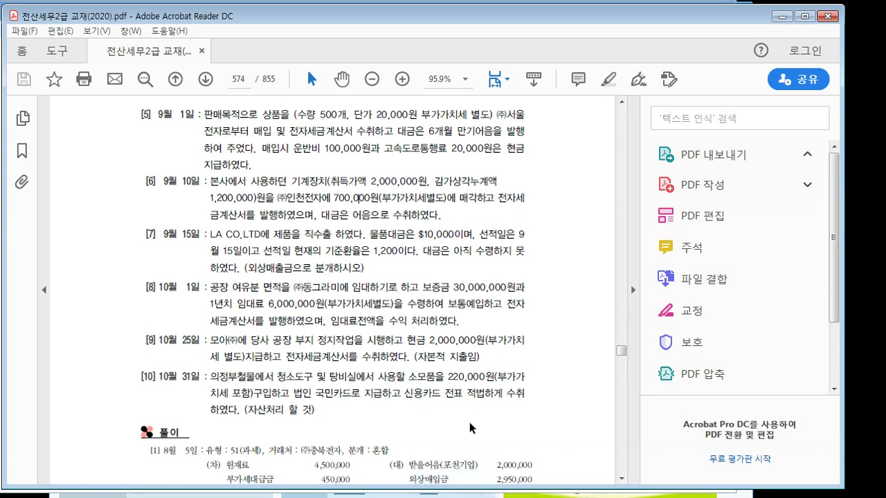
pyautogui.click(215, 497)
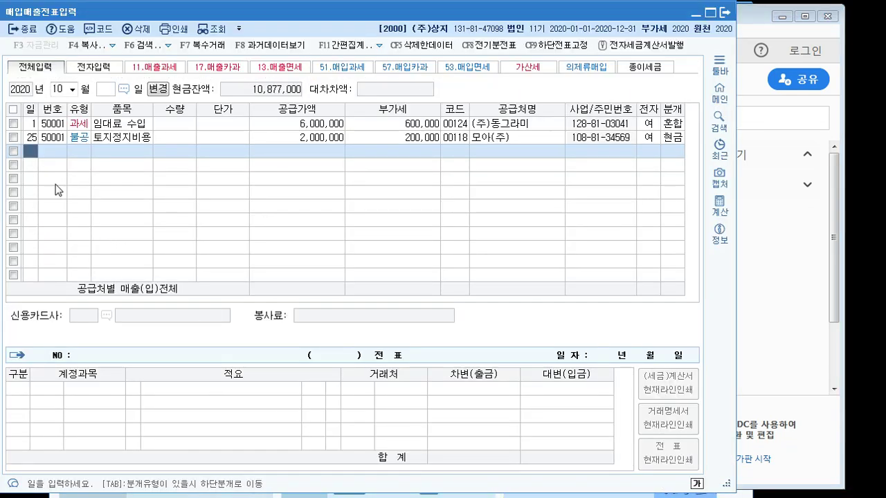
pyautogui.write('31')
pyautogui.press('Return')
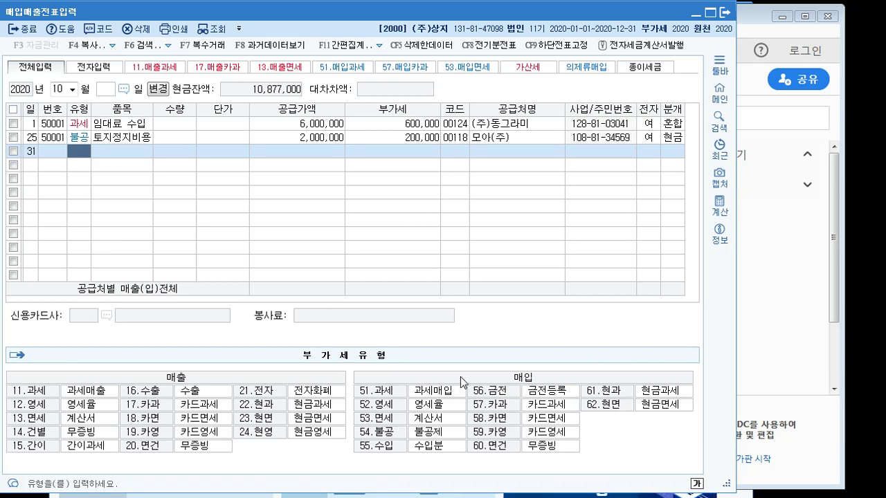
pyautogui.click(488, 411)
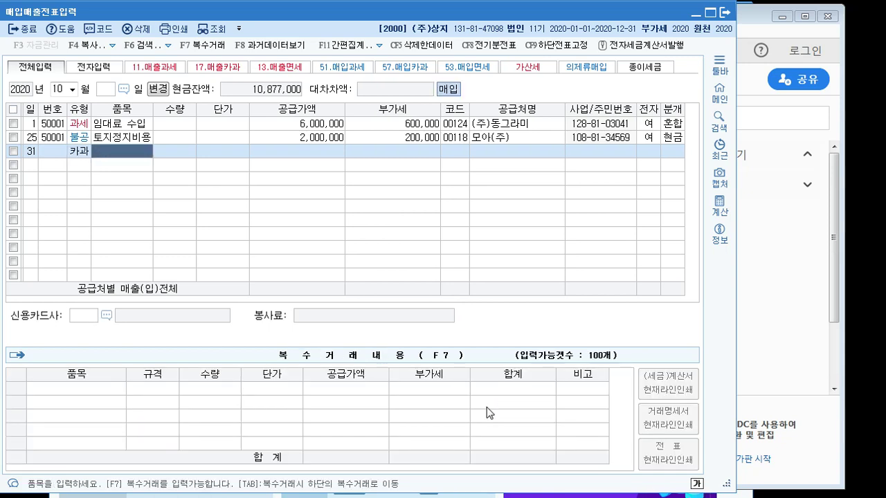
# Enter 청소도구 as the item of the October 31 voucher with a VAT-inclusive amount of 220,000.
pyautogui.write('청소')
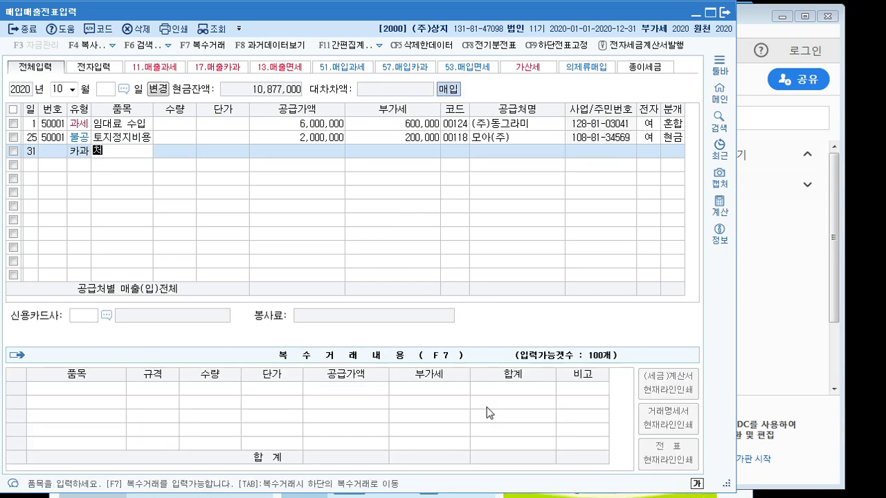
pyautogui.write('도구')
pyautogui.press('Return')
pyautogui.press('Return')
pyautogui.press('Return')
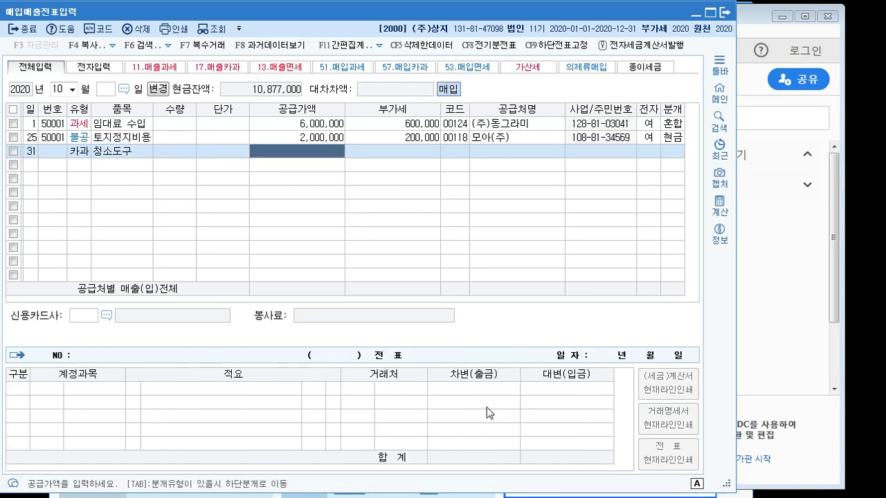
pyautogui.write('2200000')
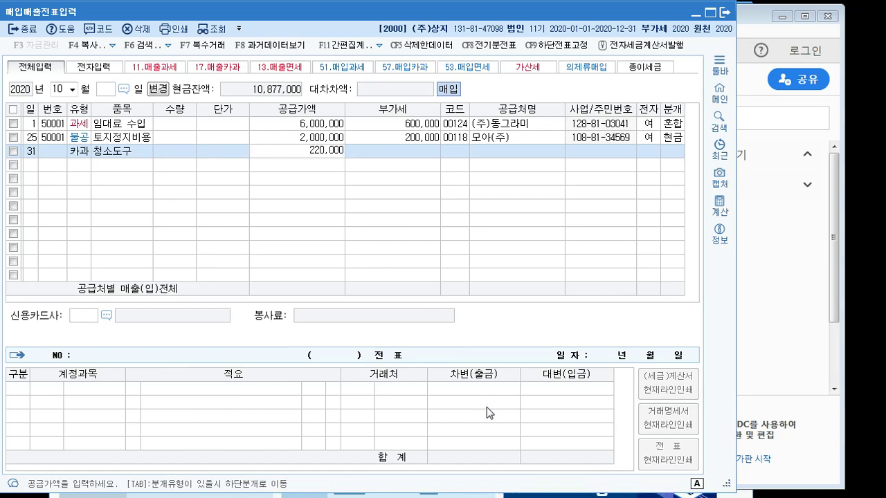
pyautogui.press('Return')
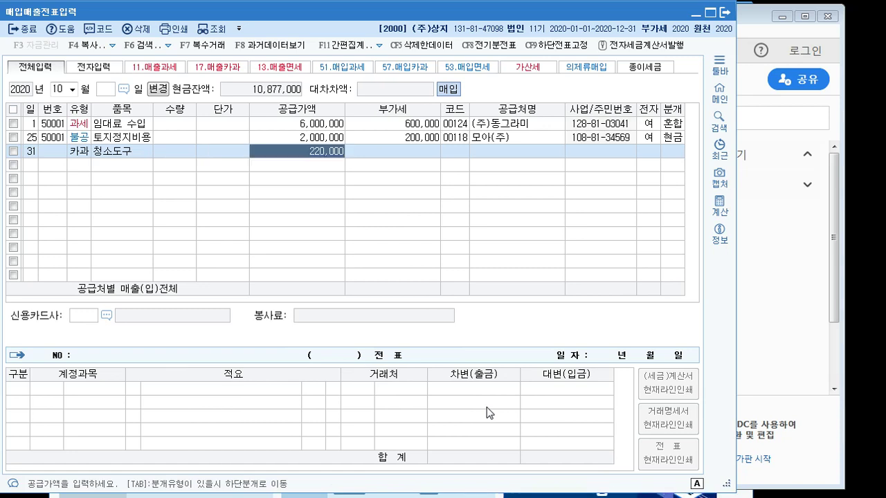
pyautogui.press('Return')
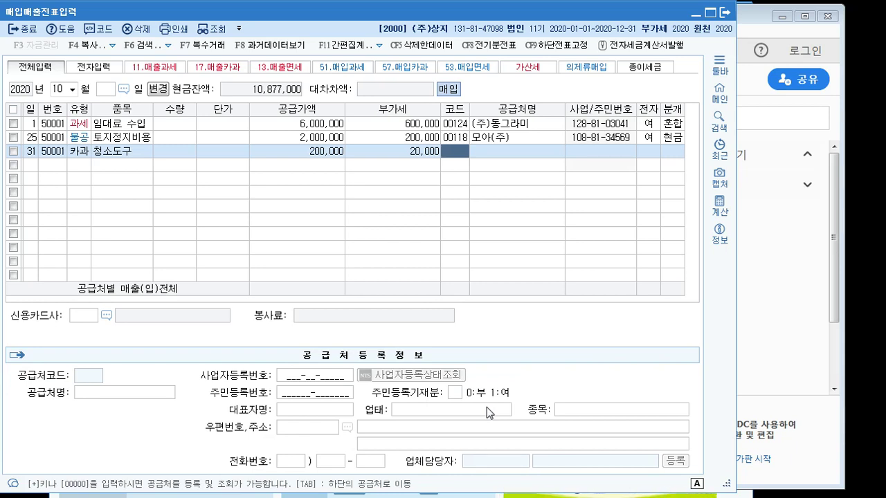
# Find 의정부철물 by searching for 의정 and assign it as the supplier of the October 31 voucher.
pyautogui.write('으')
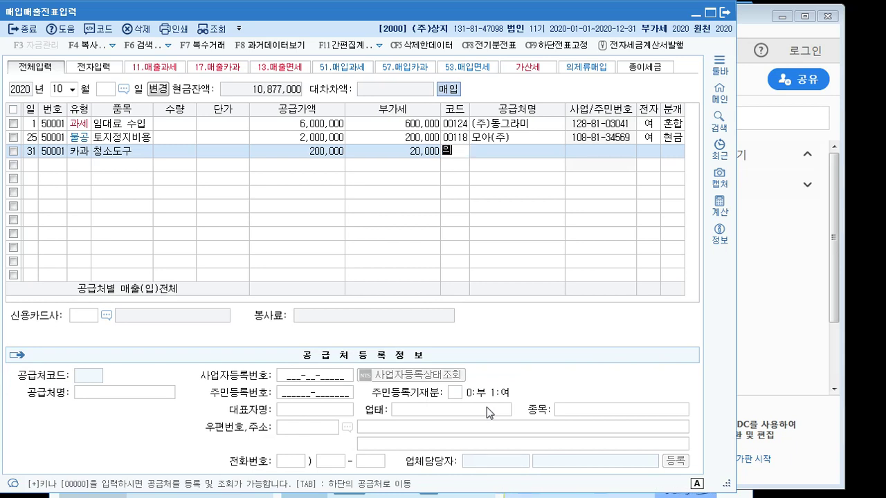
pyautogui.write('정')
pyautogui.press('Return')
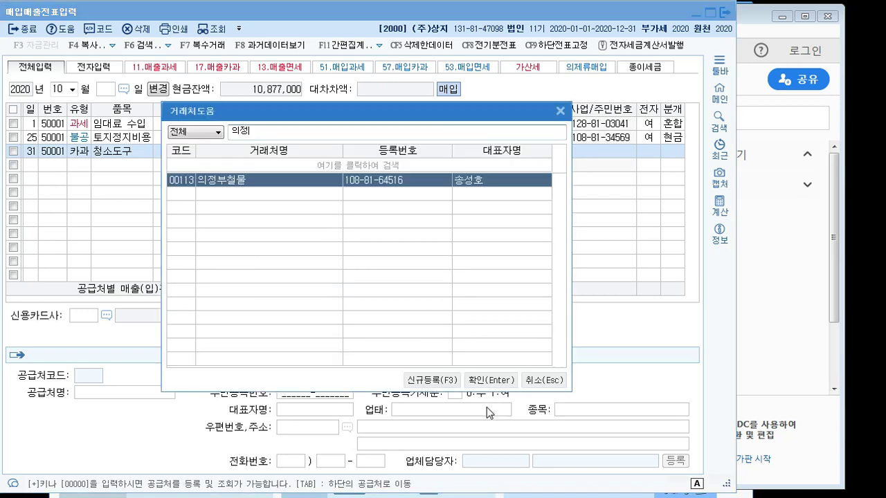
pyautogui.press('Return')
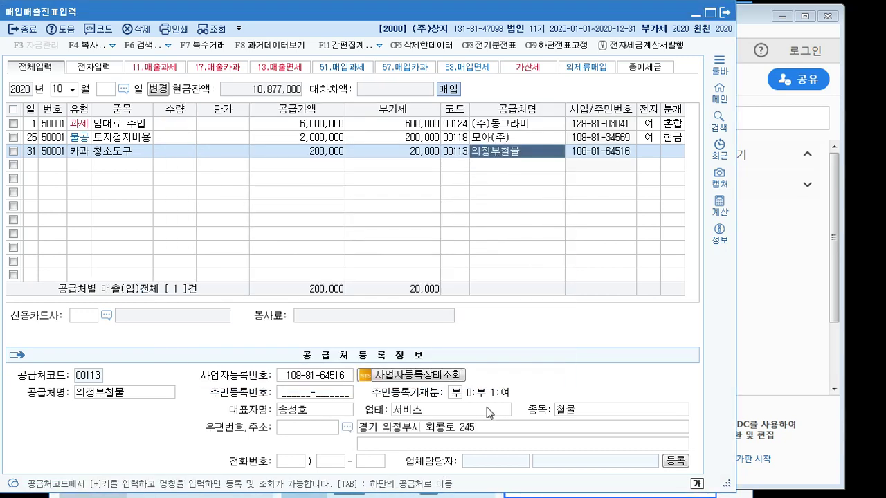
pyautogui.press('Return')
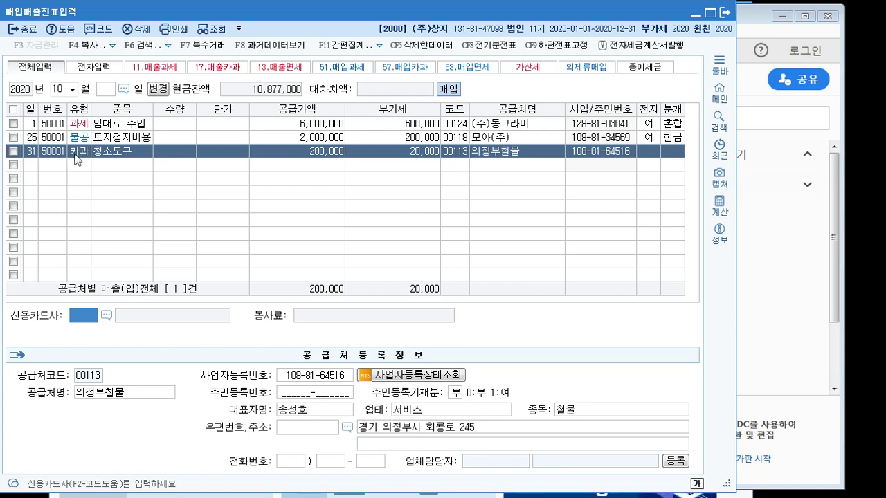
# Set the card company (신용카드사) to 국민카드(법인) and the voucher's 분개 type to 4 카드.
pyautogui.click(107, 317)
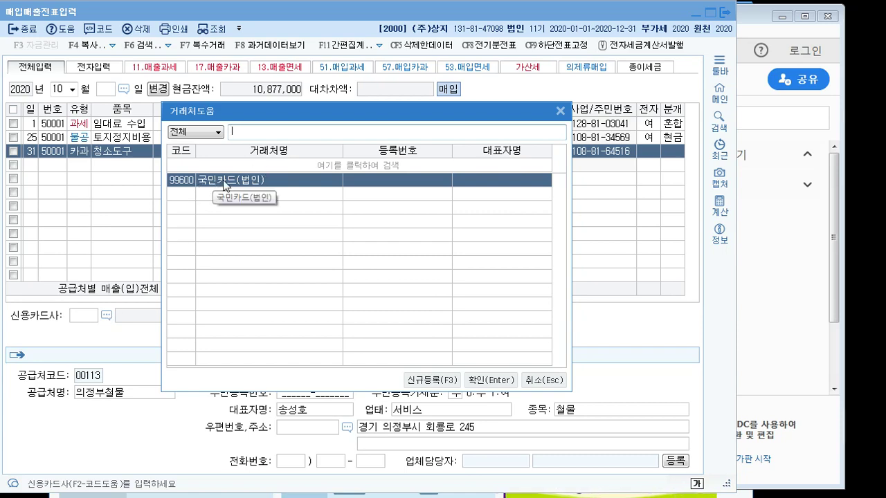
pyautogui.click(483, 382)
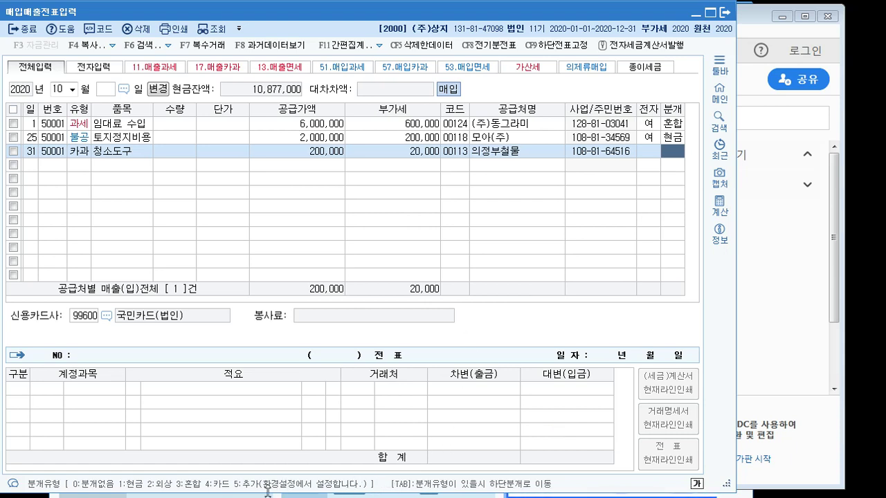
pyautogui.write('4')
pyautogui.press('Return')
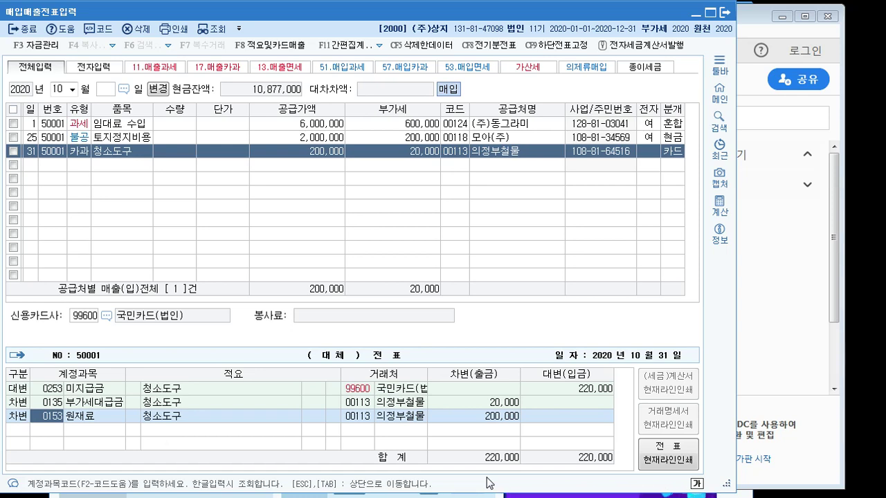
# Change the account of the 200,000 debit line from 원재료 to 소모품 (0122) and return to the voucher list.
pyautogui.press('Up')
pyautogui.press('Down')
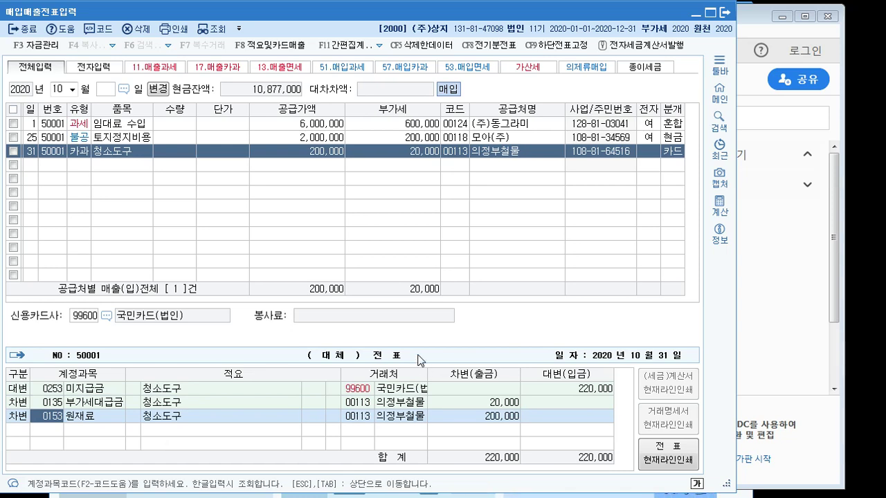
pyautogui.write('소모')
pyautogui.press('Return')
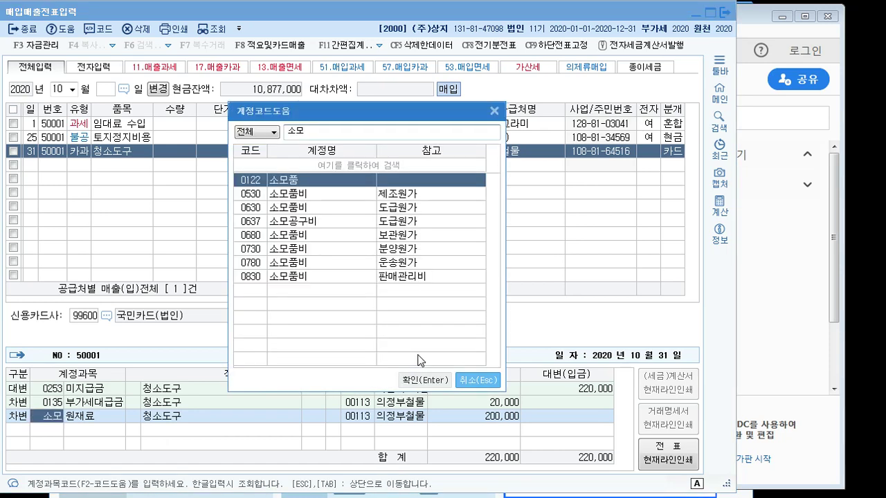
pyautogui.press('Return')
pyautogui.press('Escape')
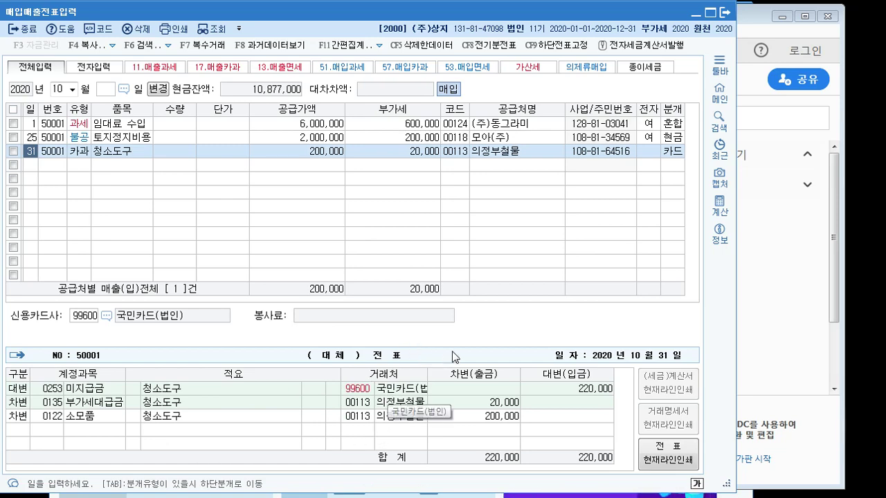
# Accept the remaining fields of the October 31 voucher as entered and advance to a new blank row.
pyautogui.press('Return')
pyautogui.press('Return')
pyautogui.press('Return')
pyautogui.press('Return')
pyautogui.press('Return')
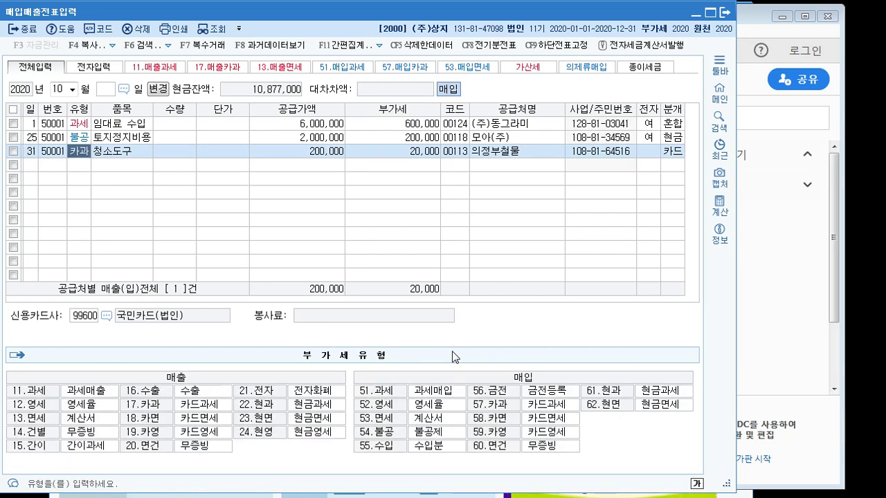
pyautogui.press('Return')
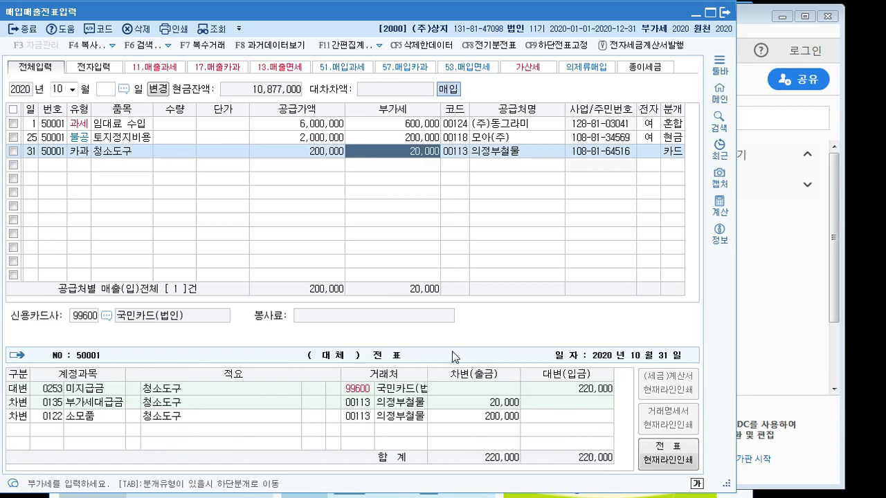
pyautogui.press('Return')
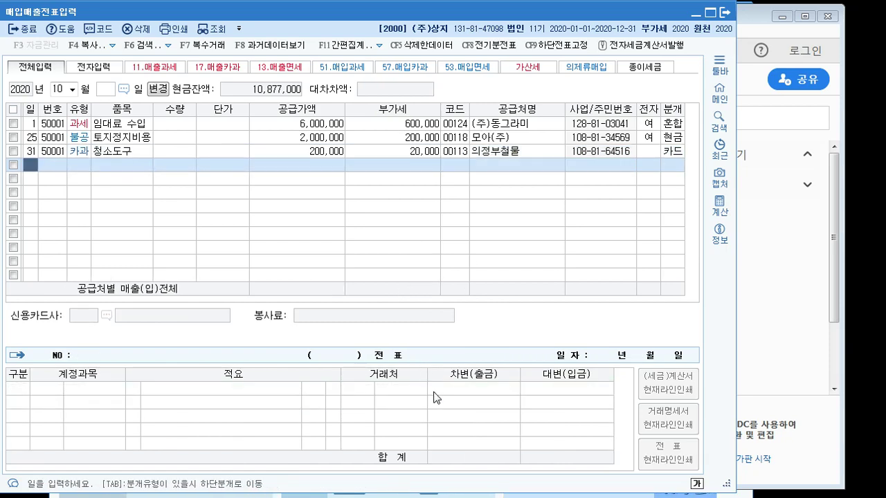
# Review practice transactions [2] to [10] and their solution entries (풀이) in the textbook PDF in Acrobat Reader.
pyautogui.click(472, 495)
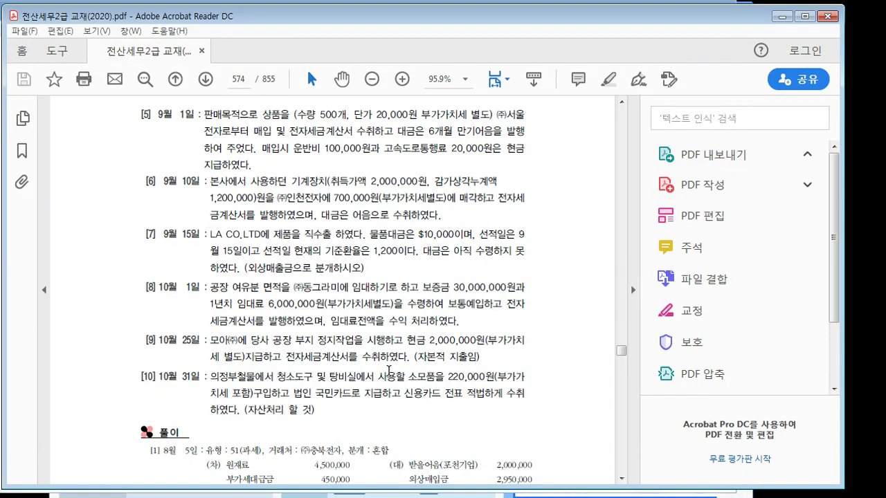
pyautogui.scroll(3, 388, 371)
pyautogui.scroll(3, 388, 372)
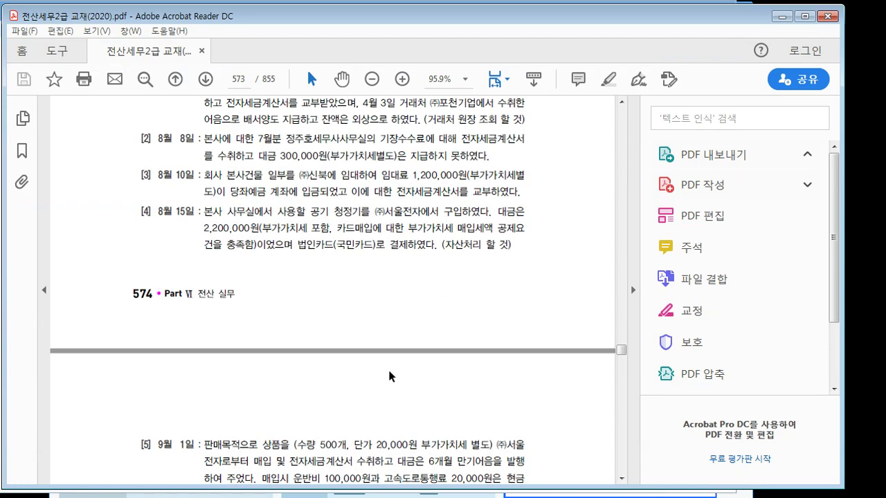
pyautogui.scroll(-2, 387, 367)
pyautogui.scroll(-4, 389, 372)
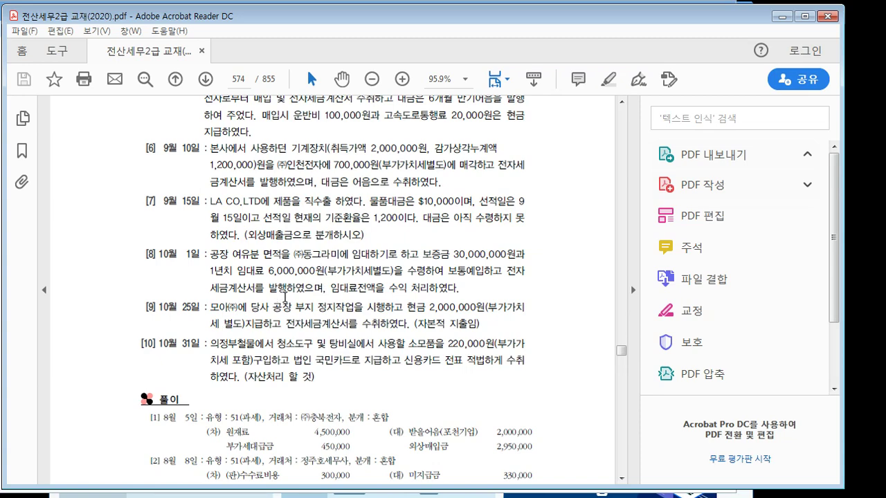
pyautogui.scroll(3, 286, 297)
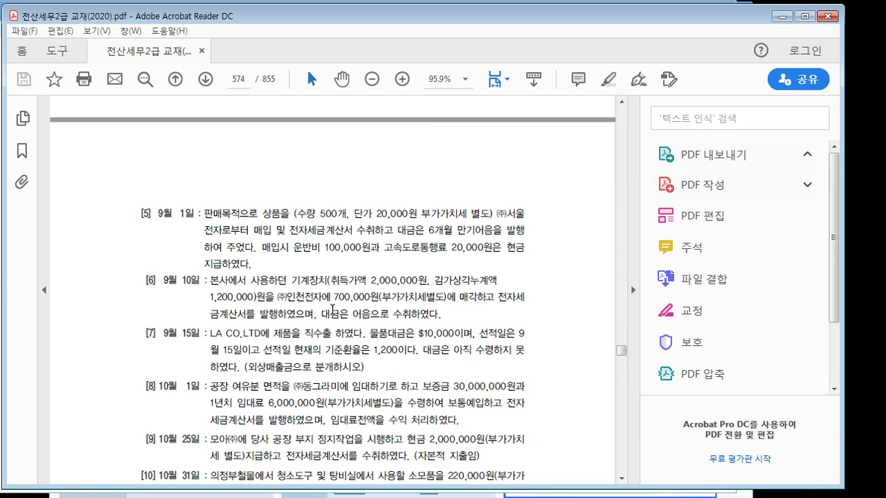
pyautogui.scroll(-2, 333, 310)
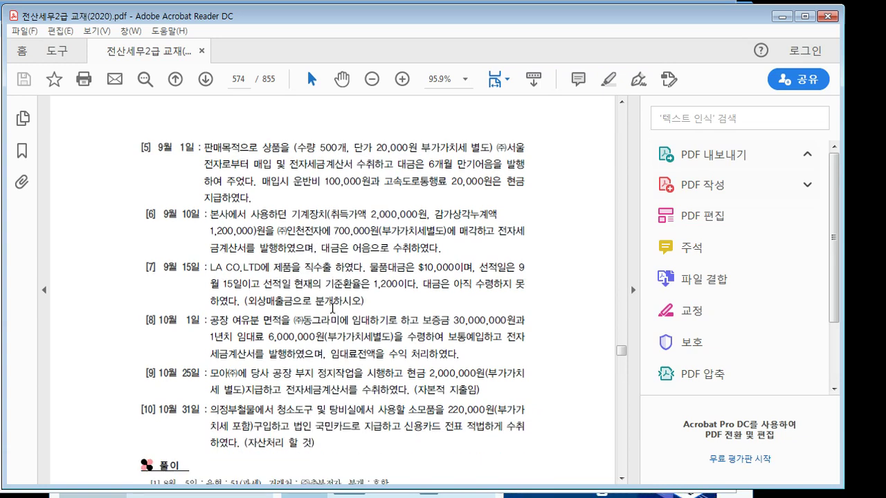
pyautogui.scroll(-12, 333, 309)
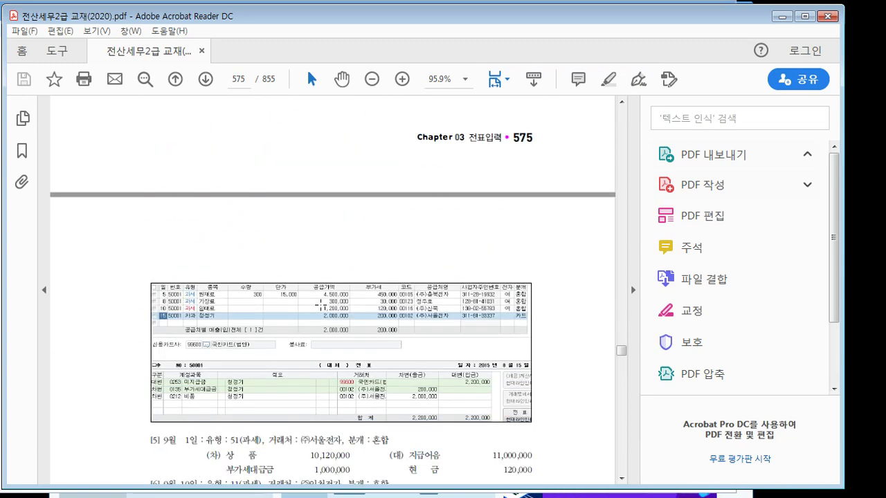
pyautogui.scroll(-10, 320, 305)
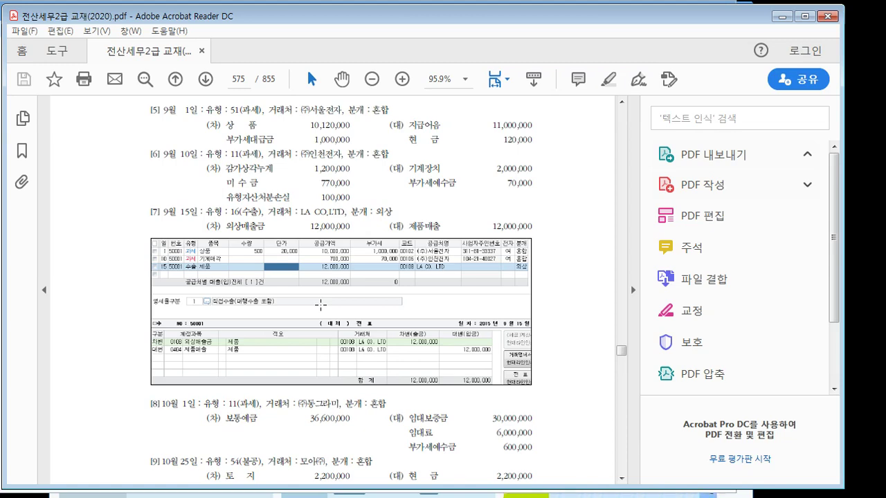
pyautogui.scroll(9, 321, 305)
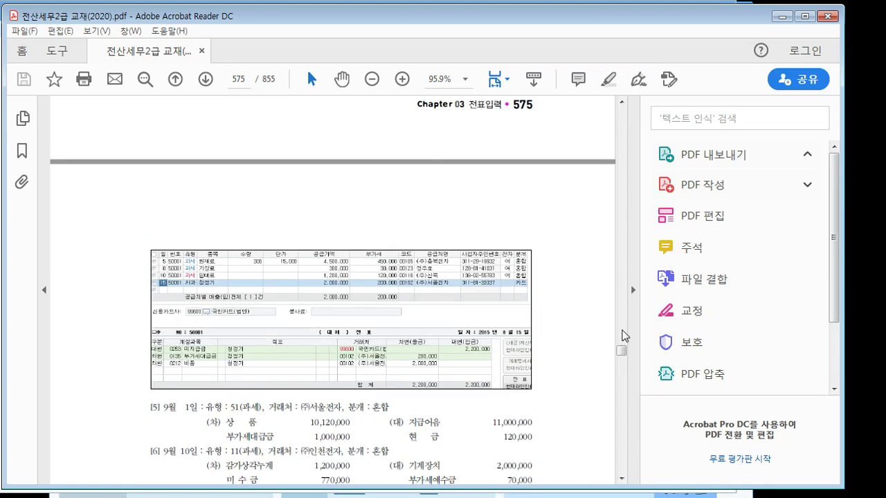
pyautogui.scroll(7, 317, 279)
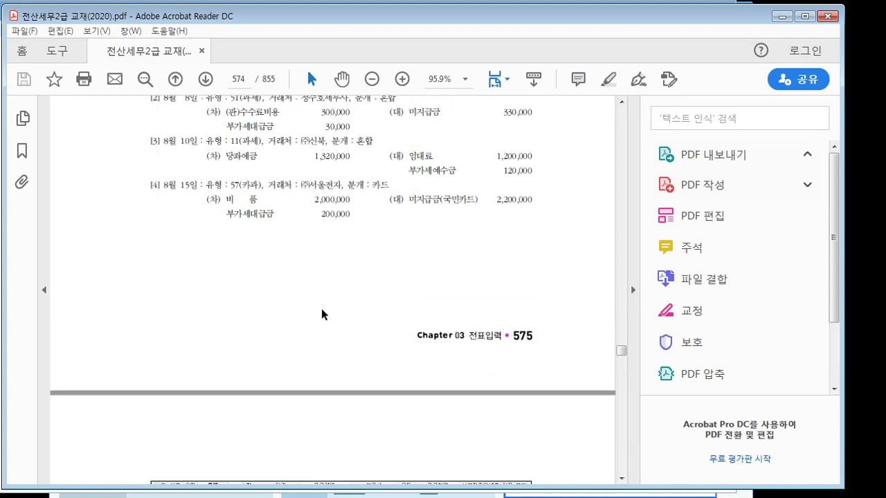
pyautogui.scroll(3, 321, 308)
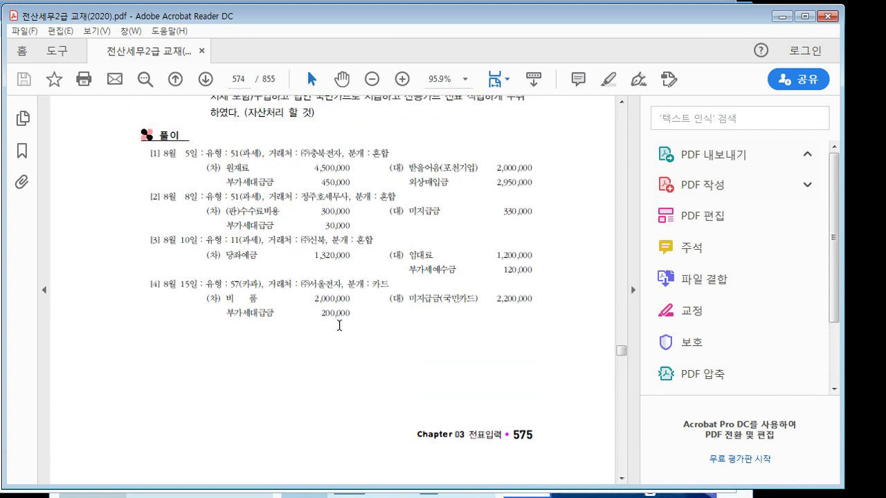